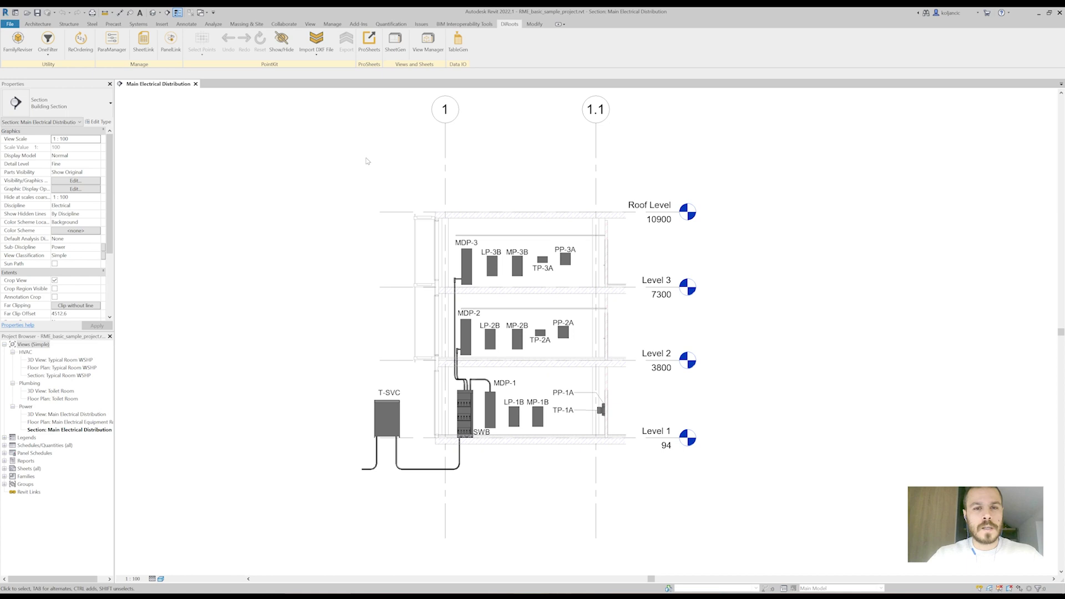
Open DiRoots View Manager and filter the view list to show only 3D views
{"action": "middle_click_drag", "start_coordinate": [362, 161], "coordinate": [310, 160]}
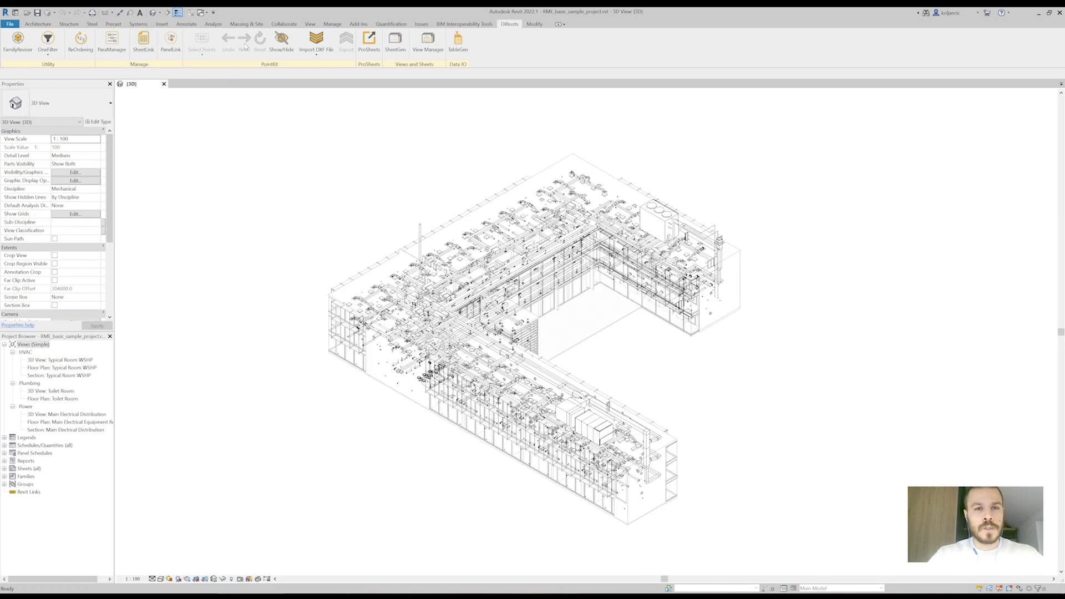
{"action": "left_click", "coordinate": [427, 49]}
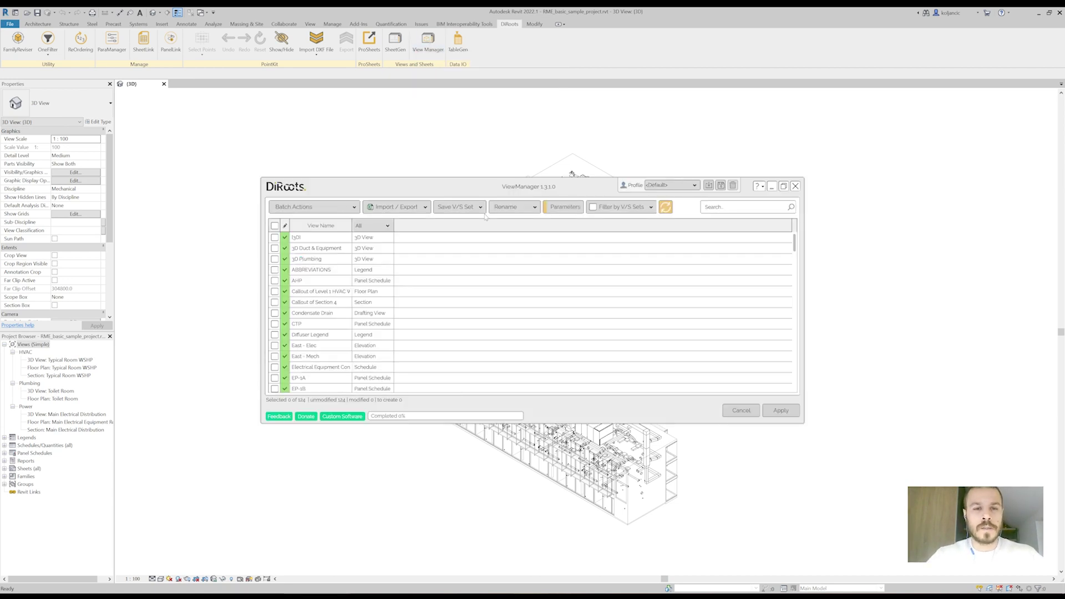
{"action": "left_click", "coordinate": [371, 226]}
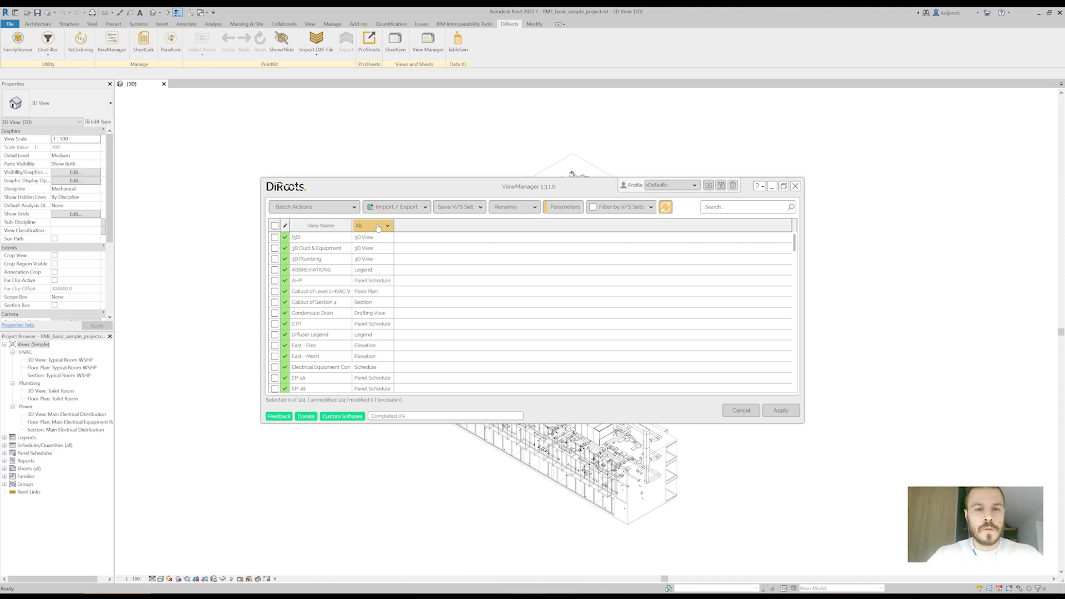
{"action": "left_click", "coordinate": [378, 225]}
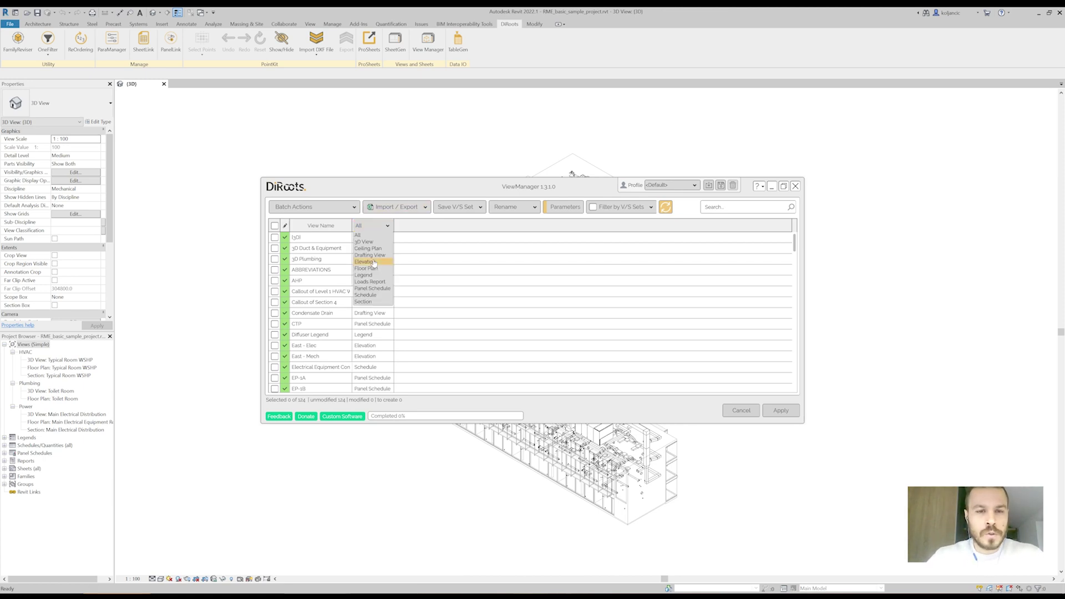
{"action": "left_click", "coordinate": [363, 241]}
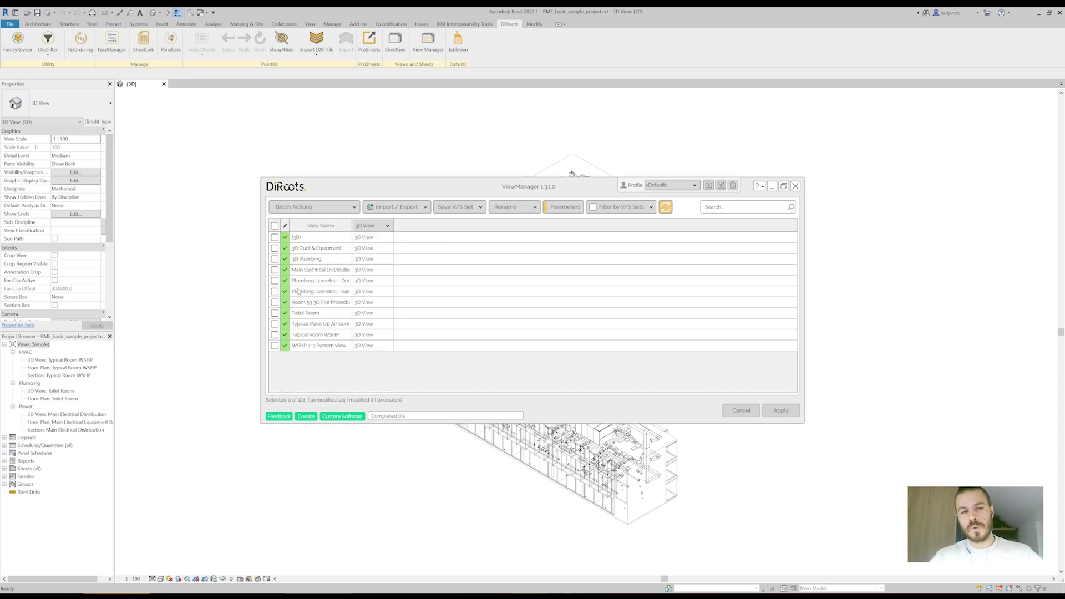
{"action": "left_click", "coordinate": [334, 274]}
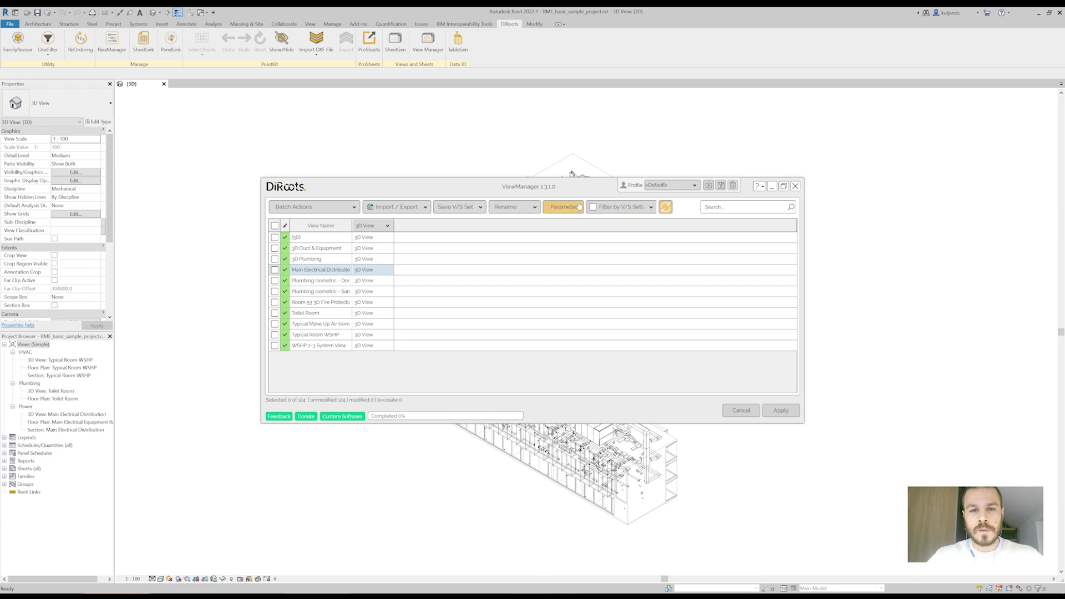
Load the saved profile whose name begins with "Common visual par" for the 3D view list
{"action": "left_click", "coordinate": [563, 207]}
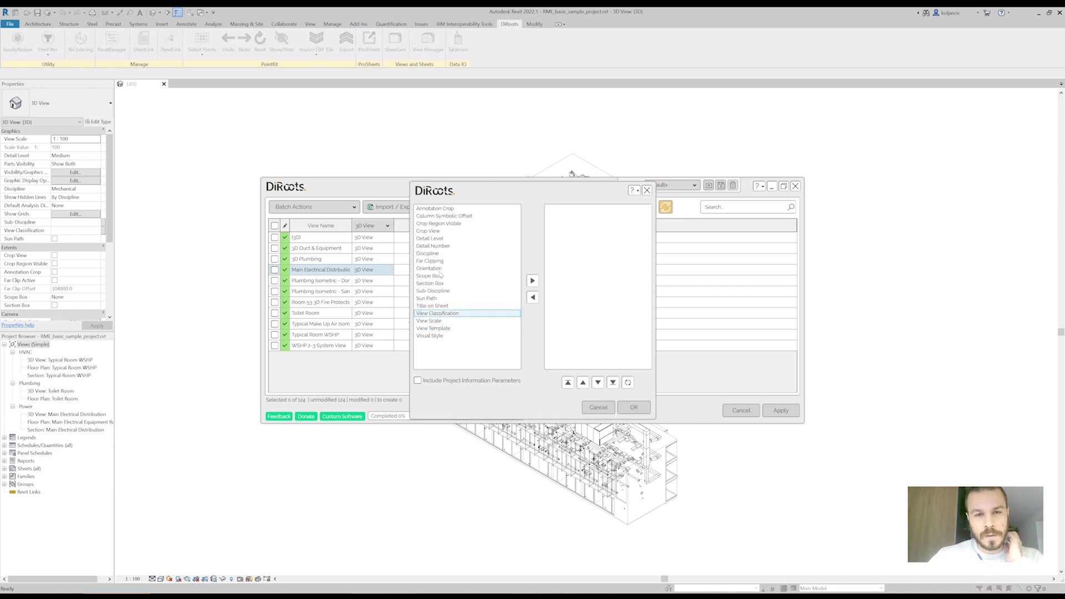
{"action": "left_click", "coordinate": [647, 190]}
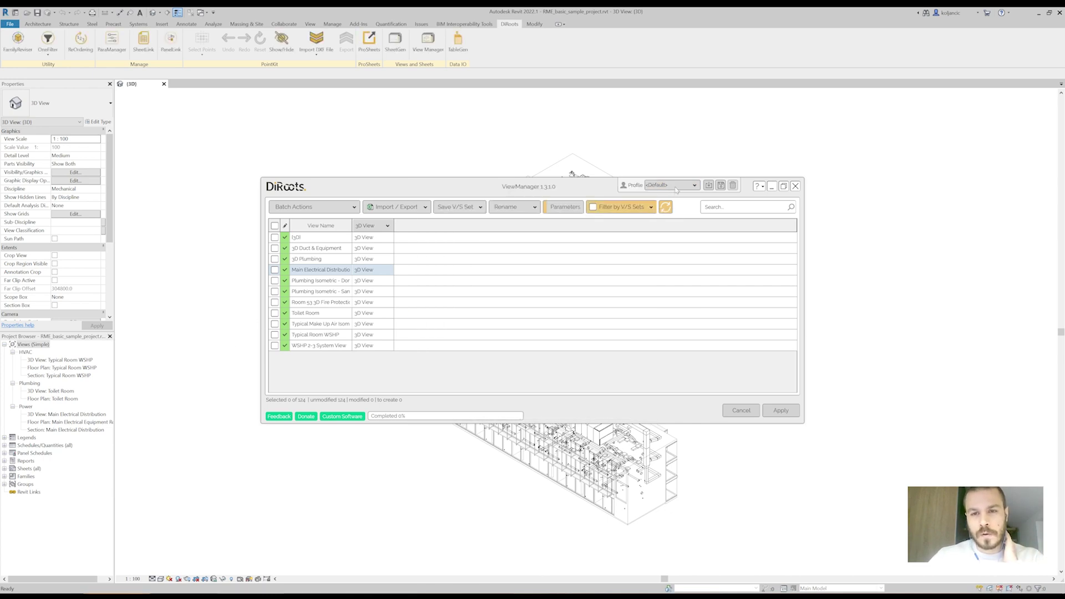
{"action": "left_click", "coordinate": [669, 186]}
{"action": "left_click", "coordinate": [666, 205]}
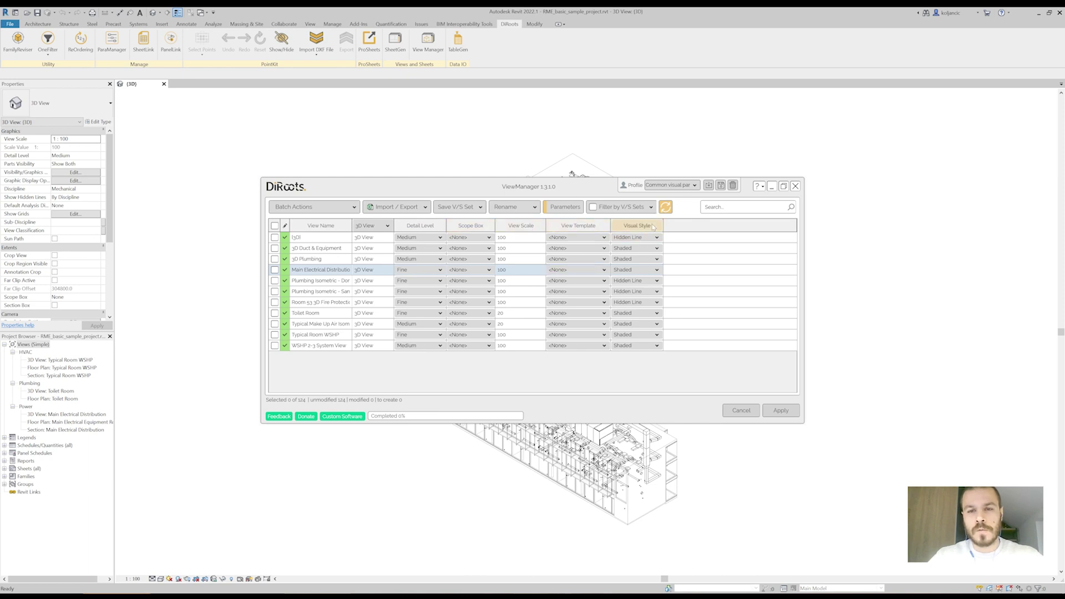
Add the Discipline parameter to the displayed columns and place it first, ahead of Detail Level
{"action": "left_click", "coordinate": [566, 207]}
{"action": "left_click", "coordinate": [438, 230]}
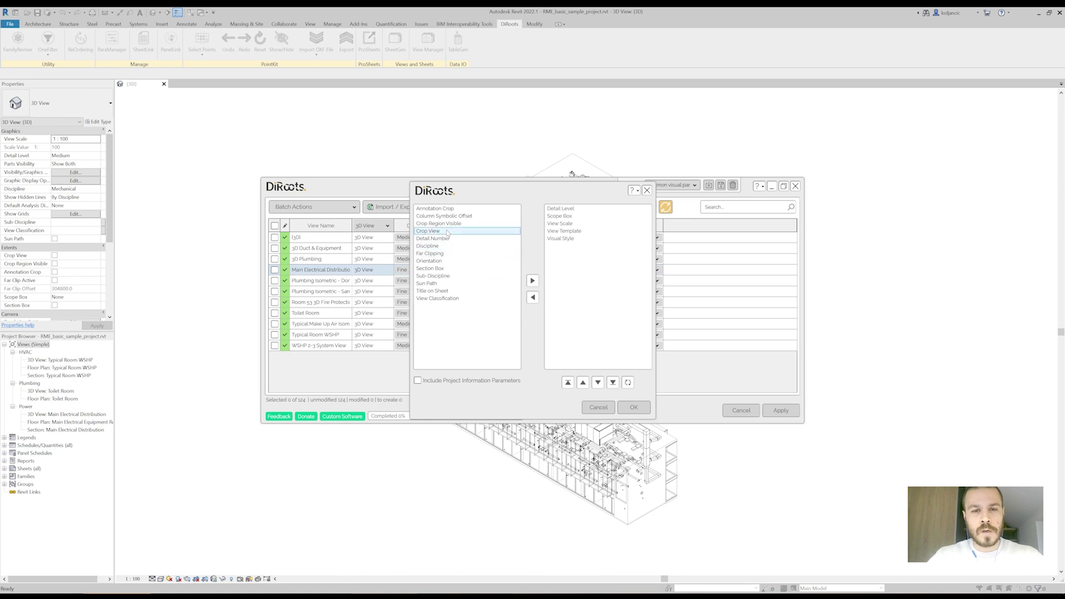
{"action": "double_click", "coordinate": [427, 245]}
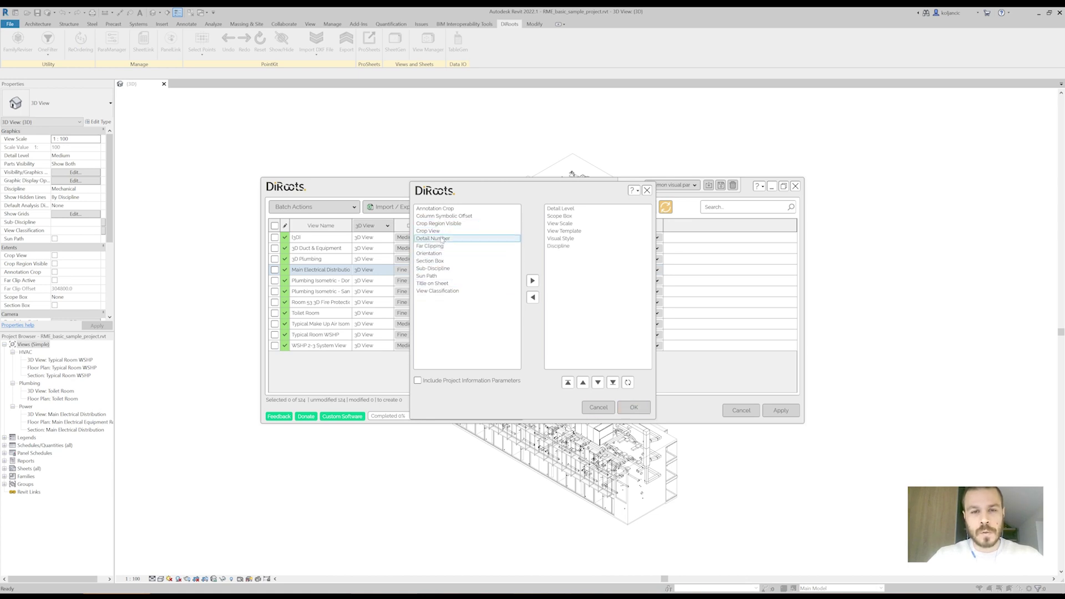
{"action": "mouse_move", "coordinate": [577, 249]}
{"action": "left_mouse_down"}
{"action": "mouse_move", "coordinate": [444, 239]}
{"action": "mouse_move", "coordinate": [575, 248]}
{"action": "mouse_move", "coordinate": [617, 307]}
{"action": "mouse_move", "coordinate": [583, 402]}
{"action": "mouse_move", "coordinate": [573, 223]}
{"action": "mouse_move", "coordinate": [569, 249]}
{"action": "mouse_move", "coordinate": [562, 209]}
{"action": "left_mouse_up"}
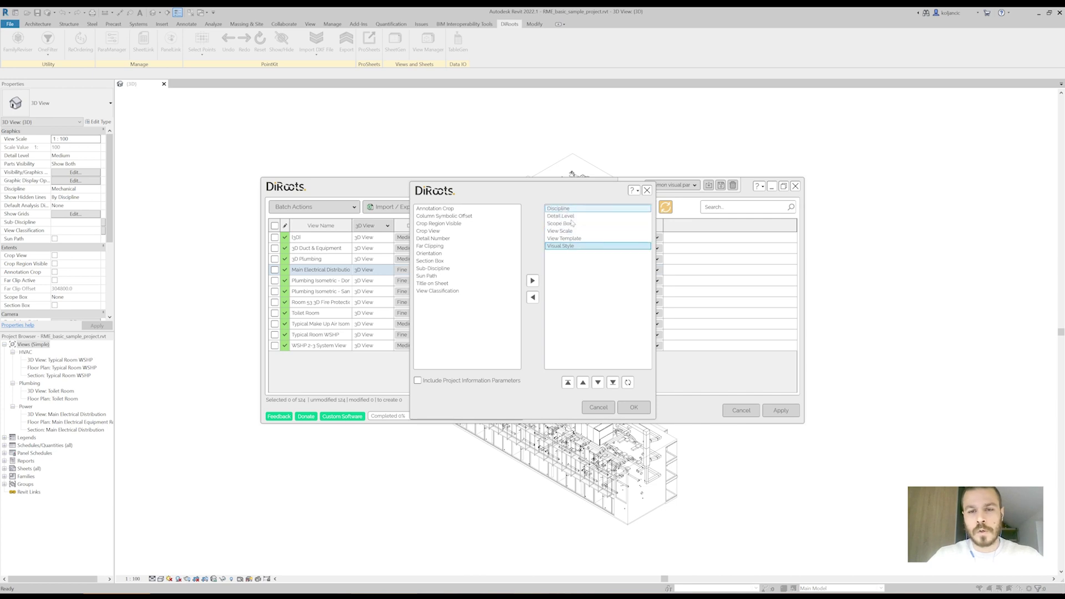
{"action": "left_click", "coordinate": [633, 407]}
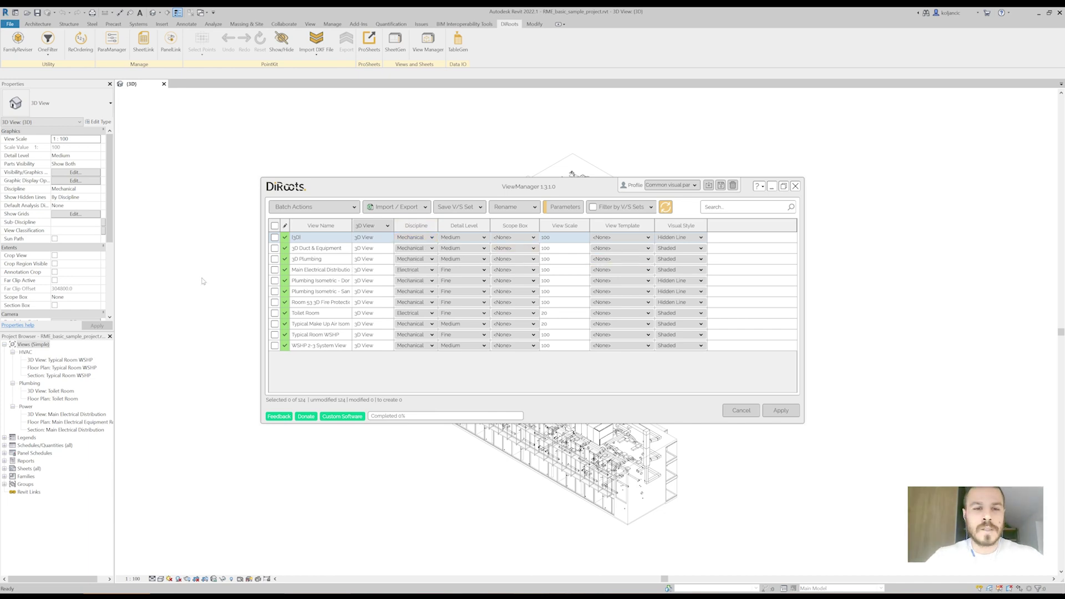
Set the Visual Style of all listed 3D views to Hidden Line
{"action": "left_click", "coordinate": [359, 292]}
{"action": "key", "text": "ctrl+a"}
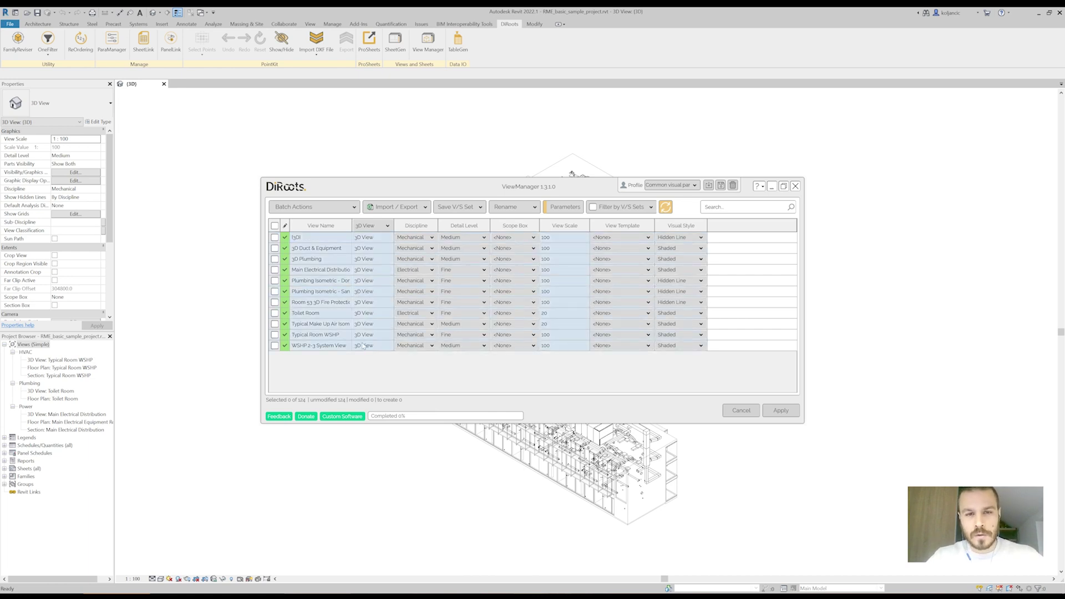
{"action": "left_click", "coordinate": [674, 248]}
{"action": "left_click", "coordinate": [401, 327]}
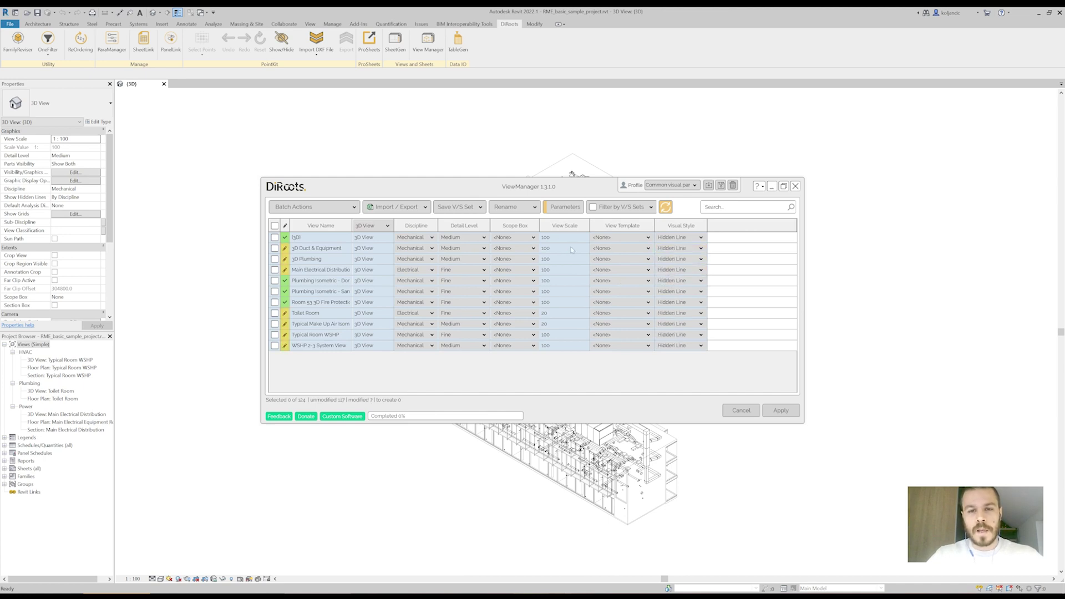
Set the View Scale of the Toilet Room and Typical Make Up Air isometric views to 100
{"action": "left_click", "coordinate": [553, 316]}
{"action": "left_click", "coordinate": [553, 316]}
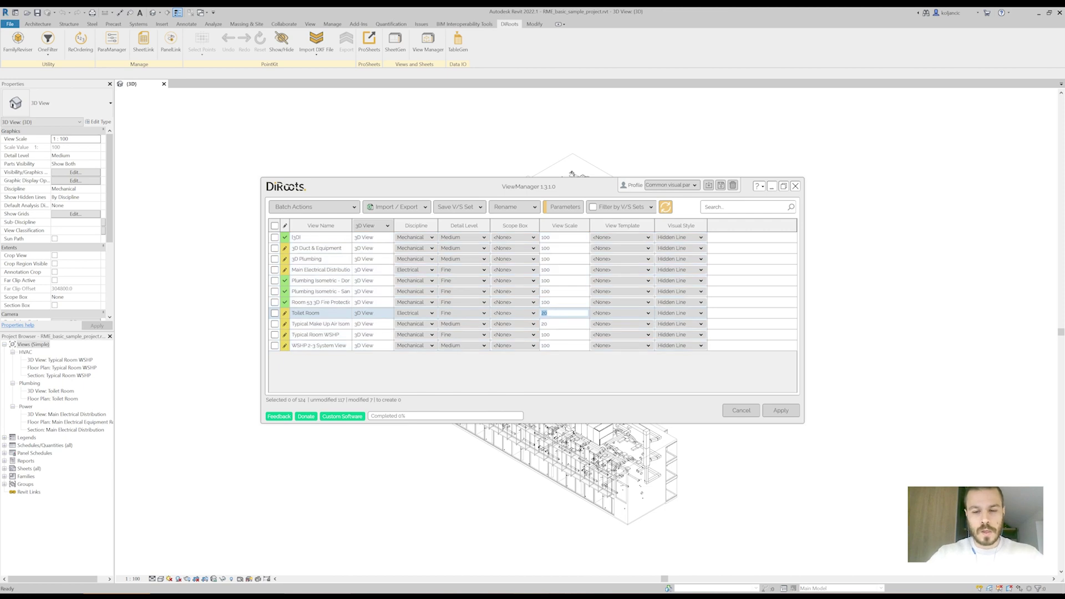
{"action": "left_click", "coordinate": [550, 323]}
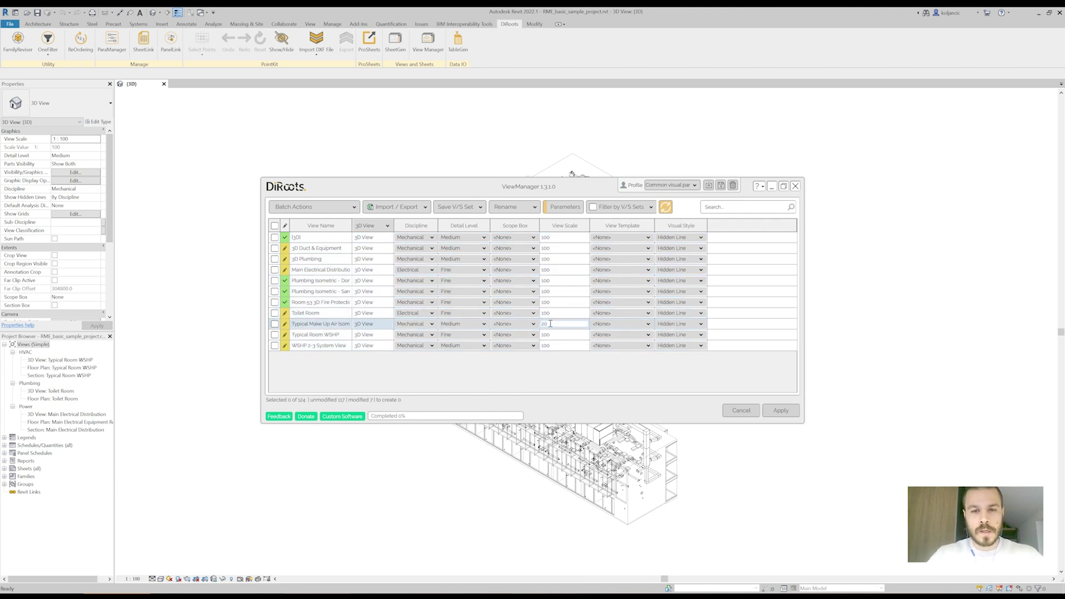
{"action": "type", "text": "100"}
{"action": "key", "text": "Return"}
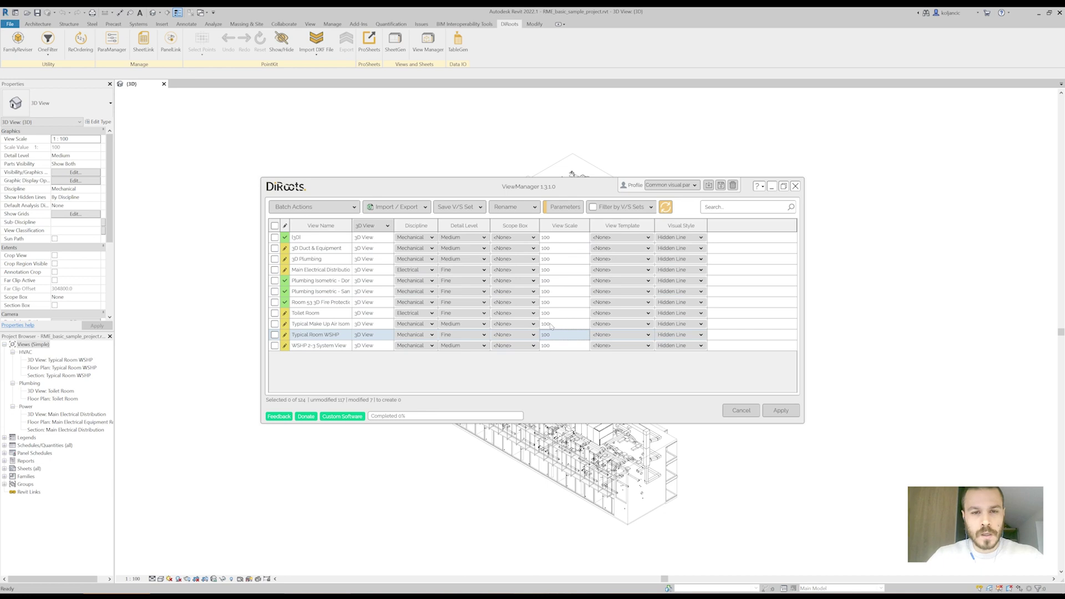
Set the Detail Level of all listed 3D views to Fine and apply the modifications to the project
{"action": "left_click", "coordinate": [455, 259]}
{"action": "left_click", "coordinate": [453, 279]}
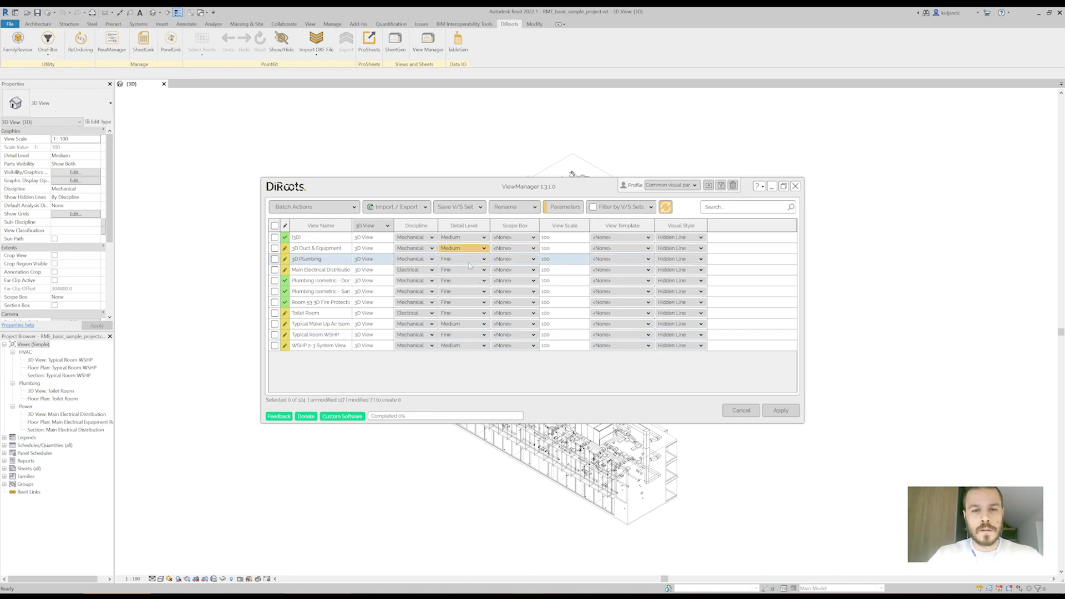
{"action": "left_click", "coordinate": [315, 271]}
{"action": "key", "text": "ctrl+a"}
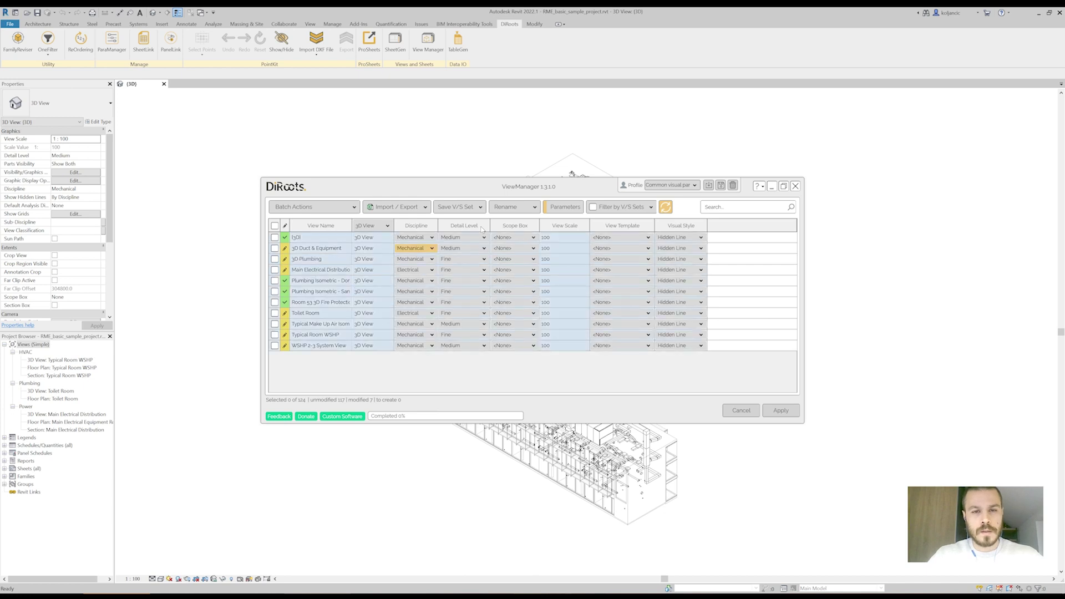
{"action": "left_click", "coordinate": [450, 239]}
{"action": "left_click", "coordinate": [450, 245]}
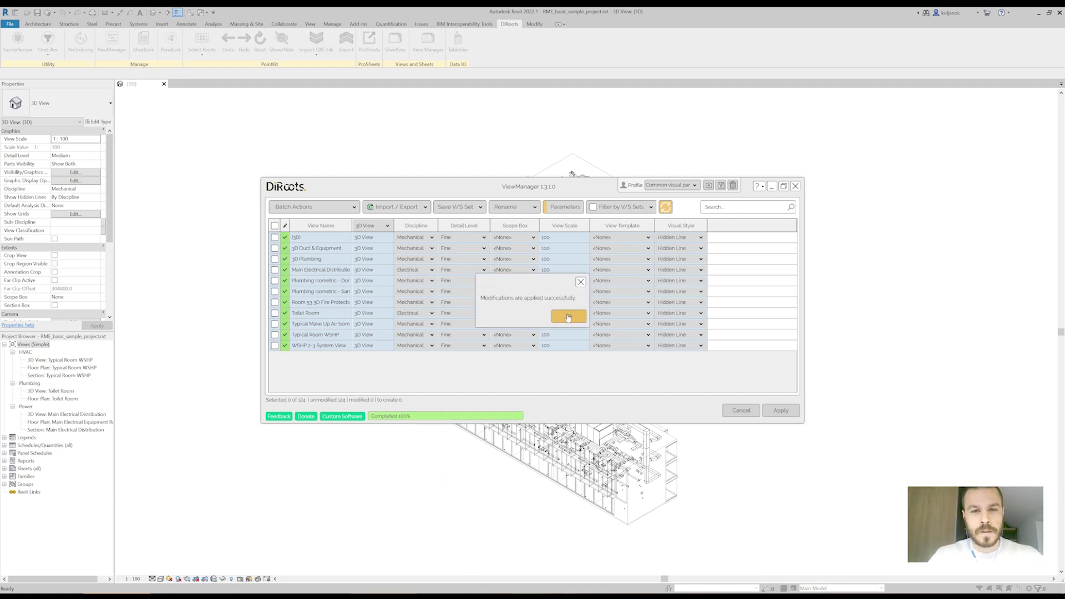
{"action": "left_click", "coordinate": [570, 318]}
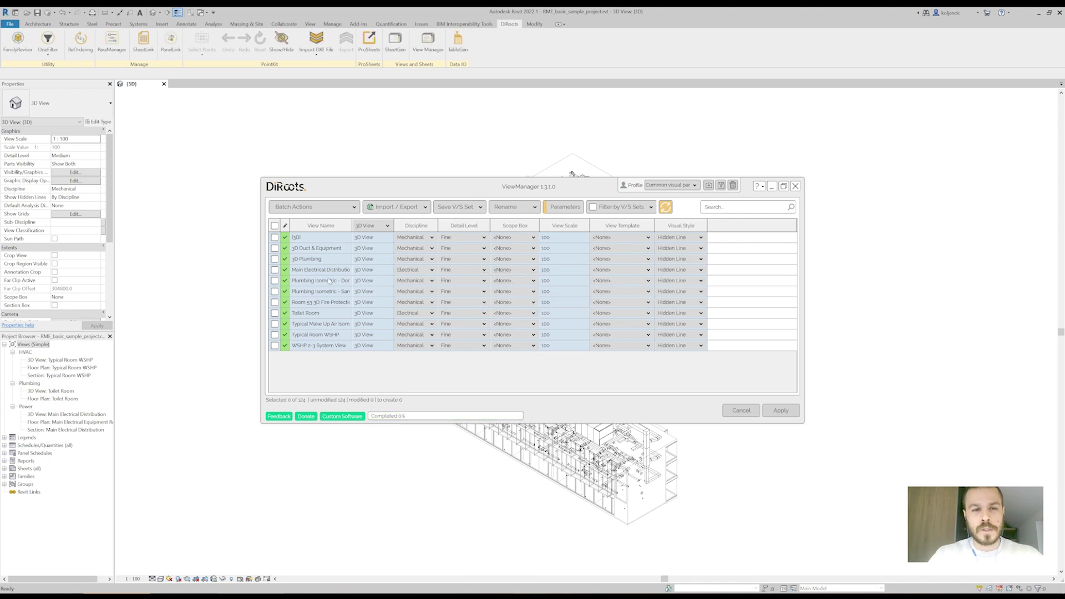
Open all the selected 3D views at once from View Manager and close its window
{"action": "right_click", "coordinate": [327, 274]}
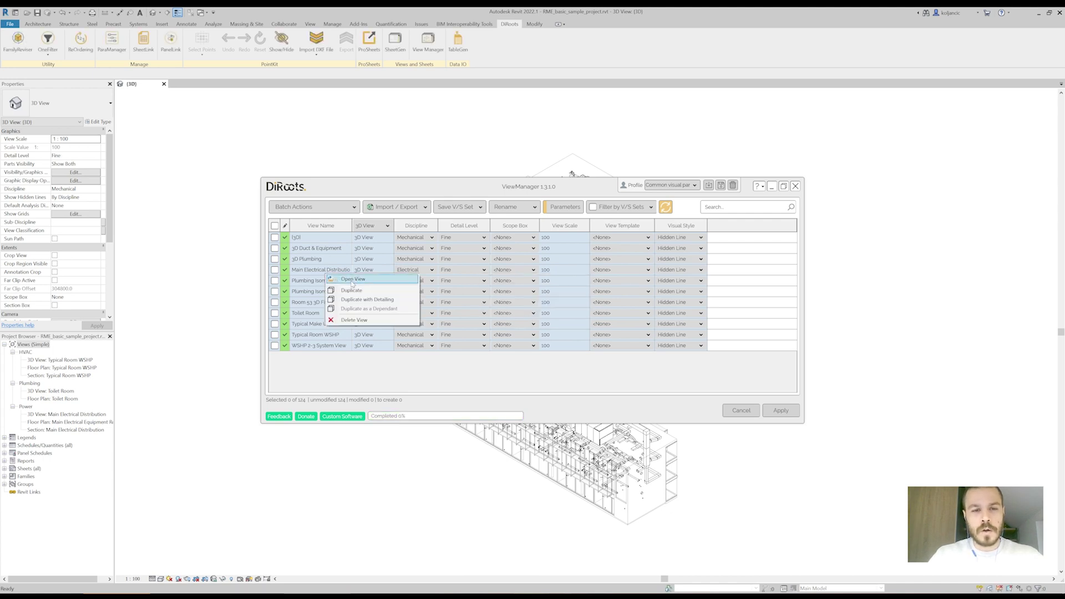
{"action": "left_click", "coordinate": [359, 280]}
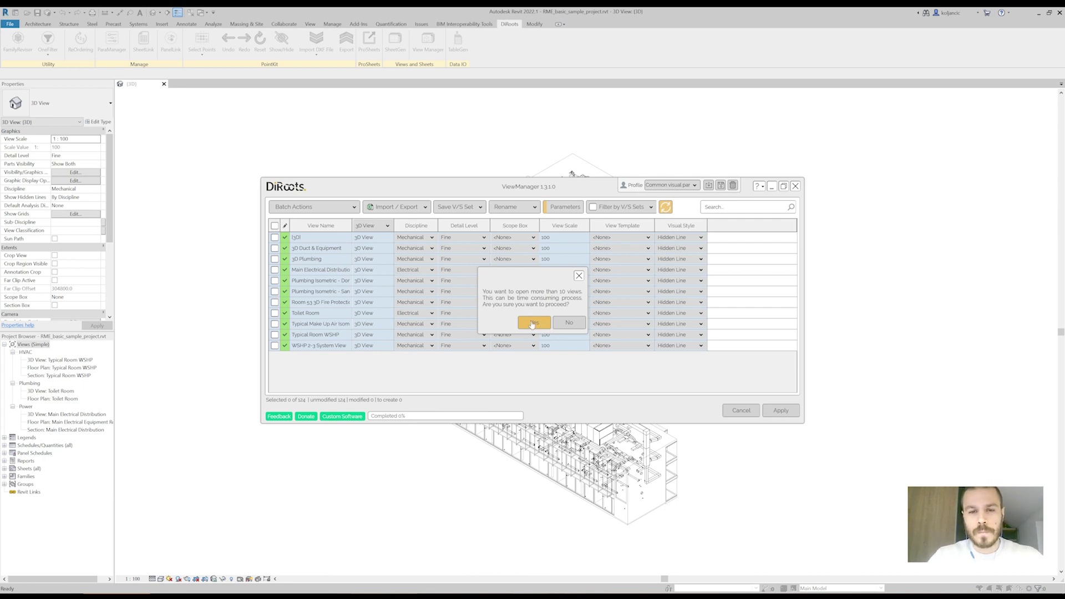
{"action": "left_click", "coordinate": [531, 324]}
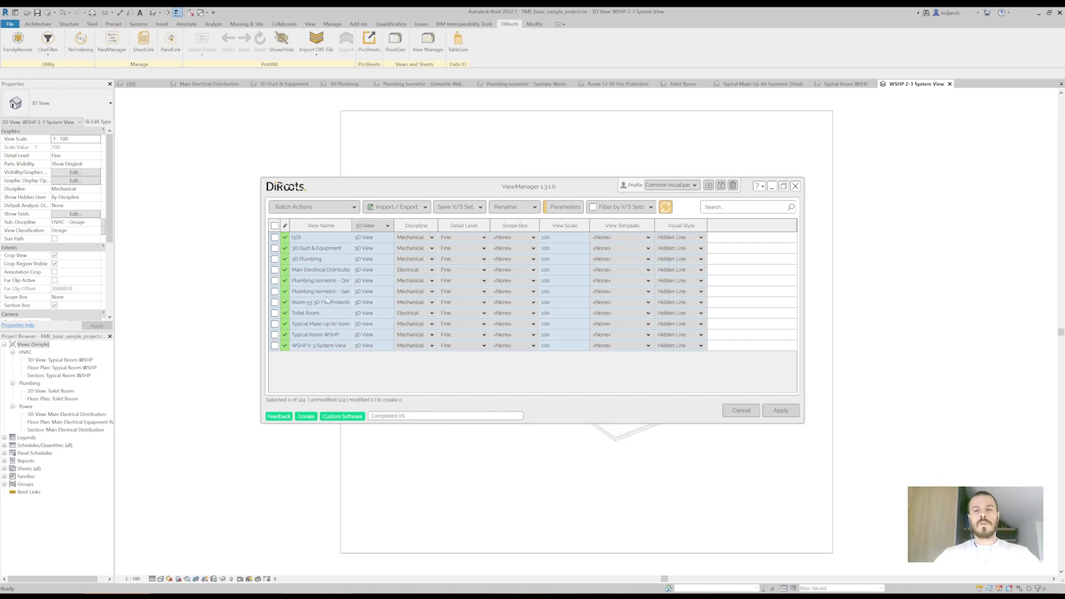
{"action": "left_click_drag", "start_coordinate": [590, 201], "coordinate": [575, 236]}
{"action": "left_click", "coordinate": [780, 221]}
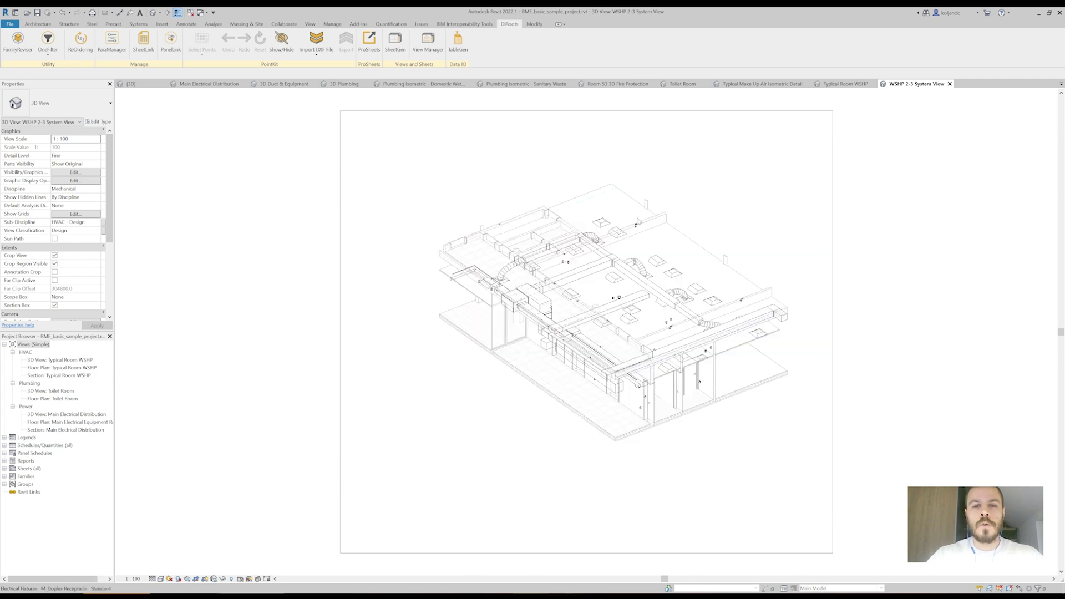
{"action": "middle_click_drag", "start_coordinate": [551, 249], "coordinate": [451, 236]}
{"action": "scroll", "coordinate": [451, 236], "scroll_direction": "up", "scroll_amount": 3}
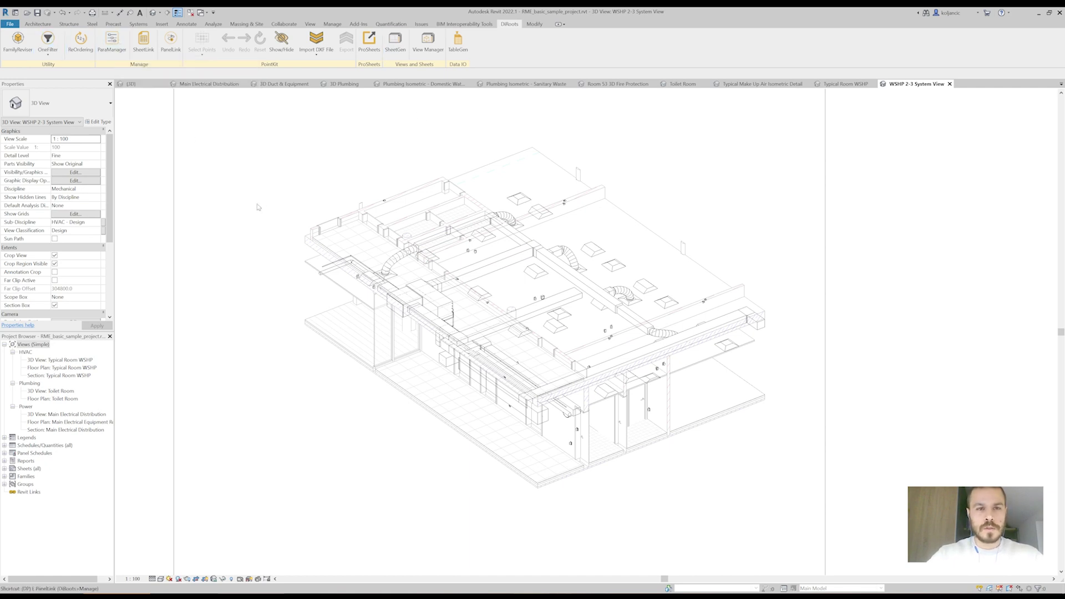
Open DiRoots ParaManager and add a new shared parameter to the list
{"action": "key", "text": "l"}
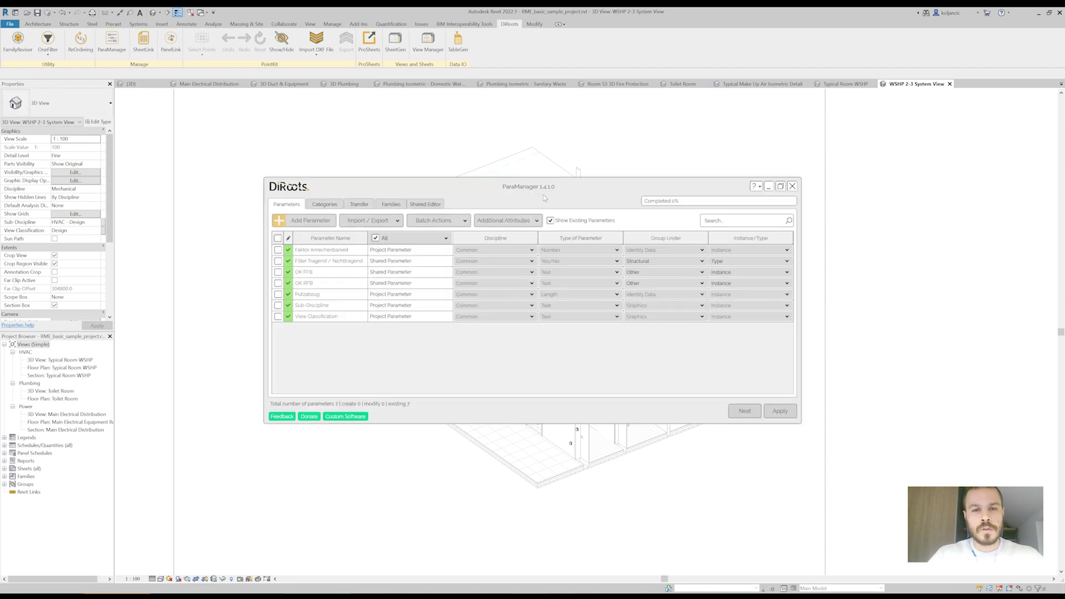
{"action": "left_click_drag", "start_coordinate": [546, 198], "coordinate": [525, 194]}
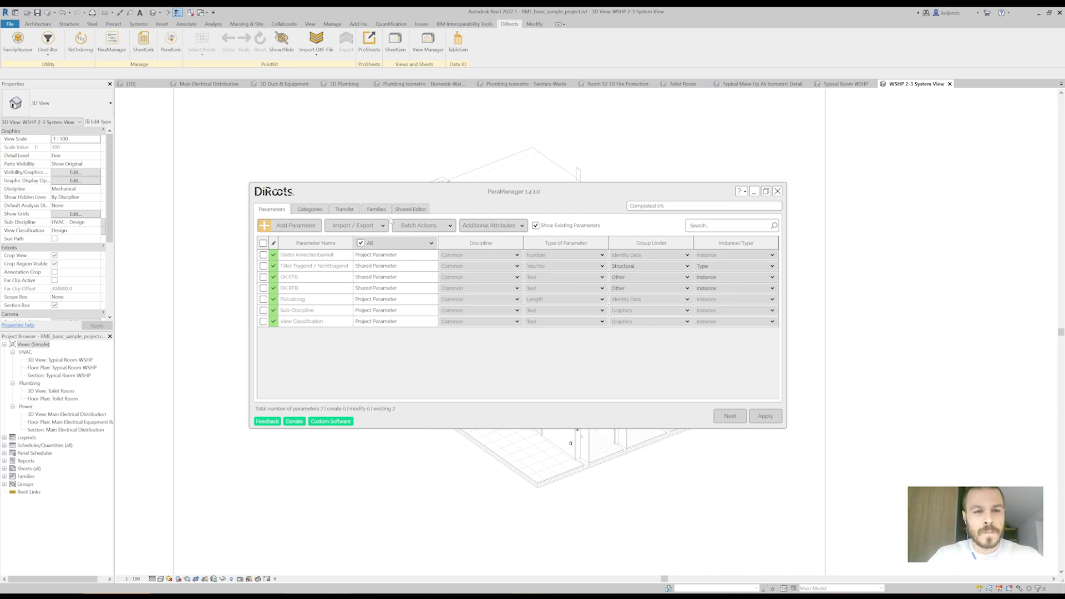
{"action": "left_click", "coordinate": [290, 226]}
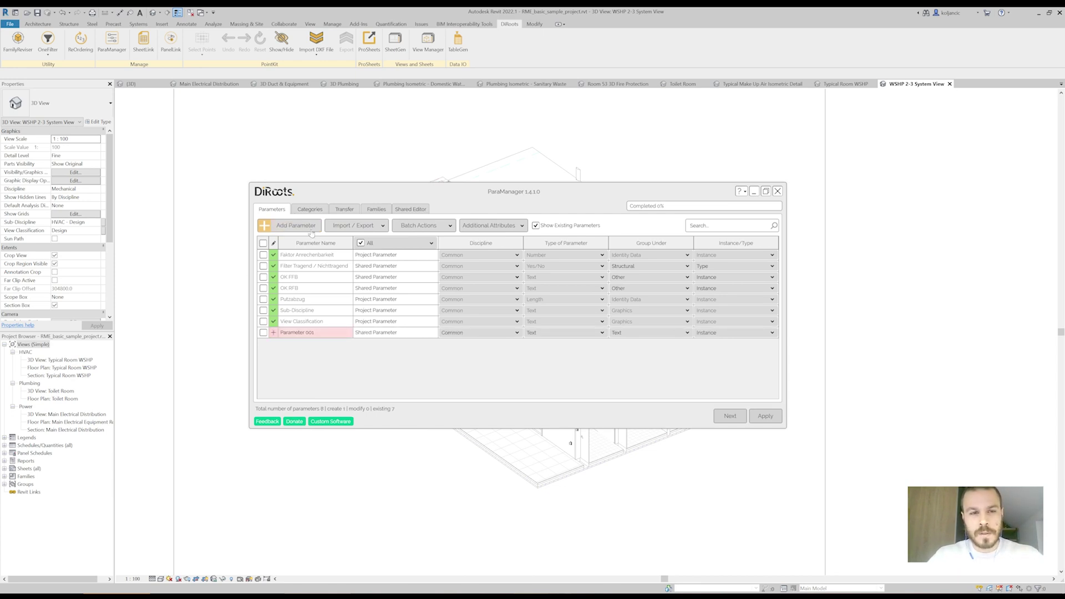
Add three more parameters and delete Parameter 002, Parameter 003 and Parameter 004 together
{"action": "left_click", "coordinate": [294, 226]}
{"action": "left_click", "coordinate": [294, 227]}
{"action": "left_click", "coordinate": [294, 226]}
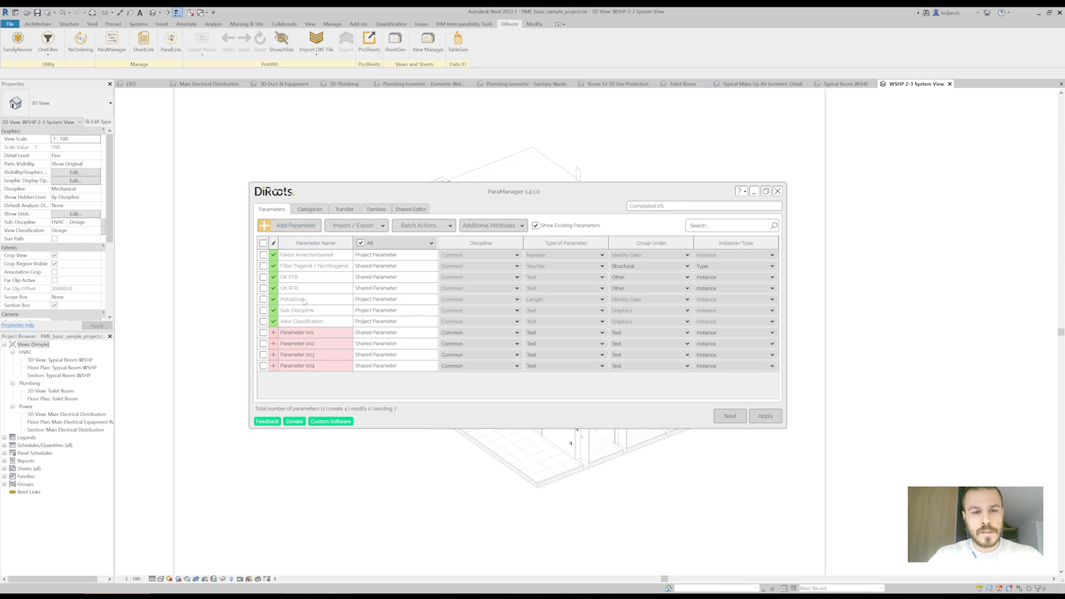
{"action": "left_click", "coordinate": [307, 346]}
{"action": "left_click", "coordinate": [311, 366], "text": "shift"}
{"action": "right_click", "coordinate": [312, 354]}
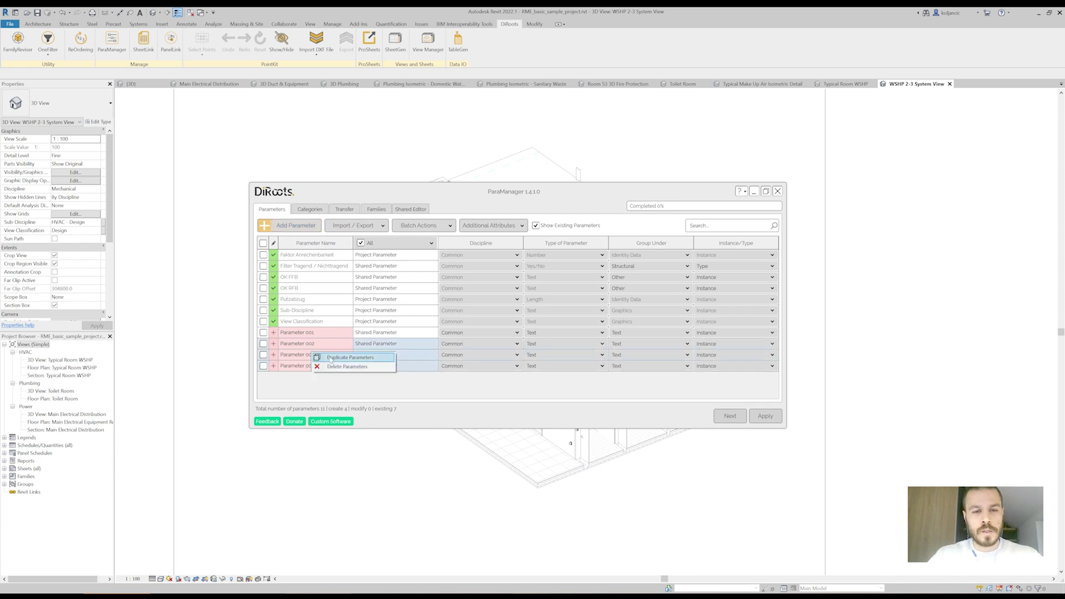
{"action": "left_click", "coordinate": [338, 367]}
{"action": "left_click", "coordinate": [545, 324]}
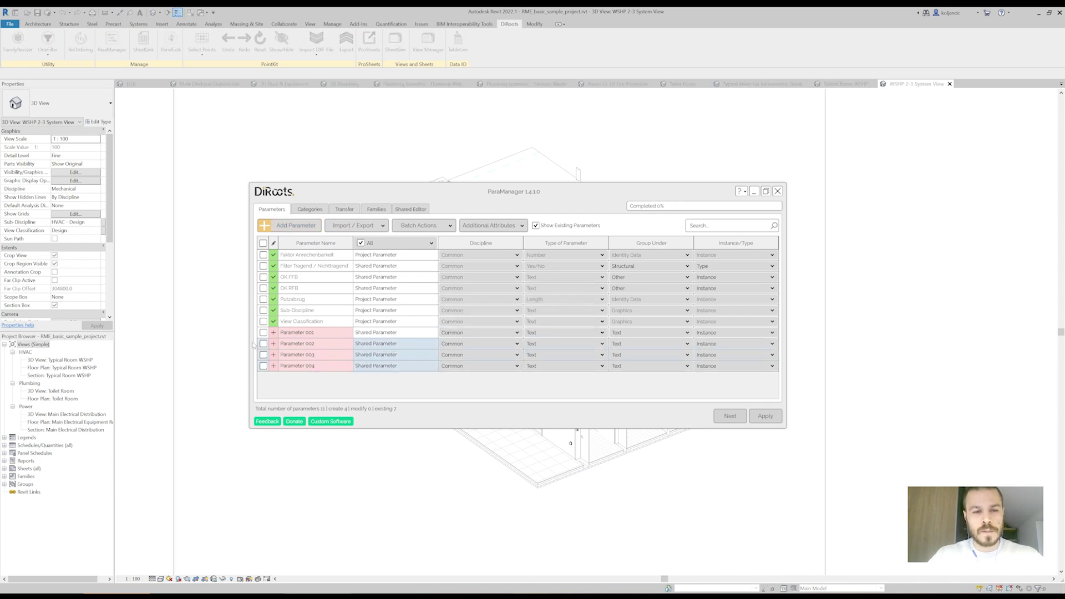
Rename the new shared parameter Parameter 001 as Class
{"action": "left_click", "coordinate": [331, 335]}
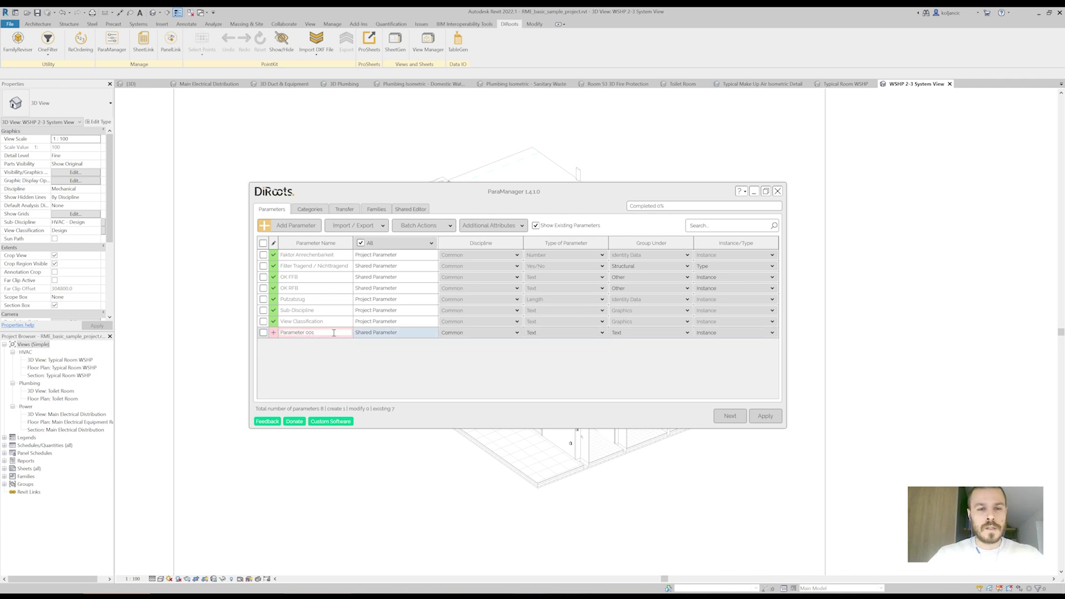
{"action": "left_click", "coordinate": [334, 333]}
{"action": "type", "text": "Ca"}
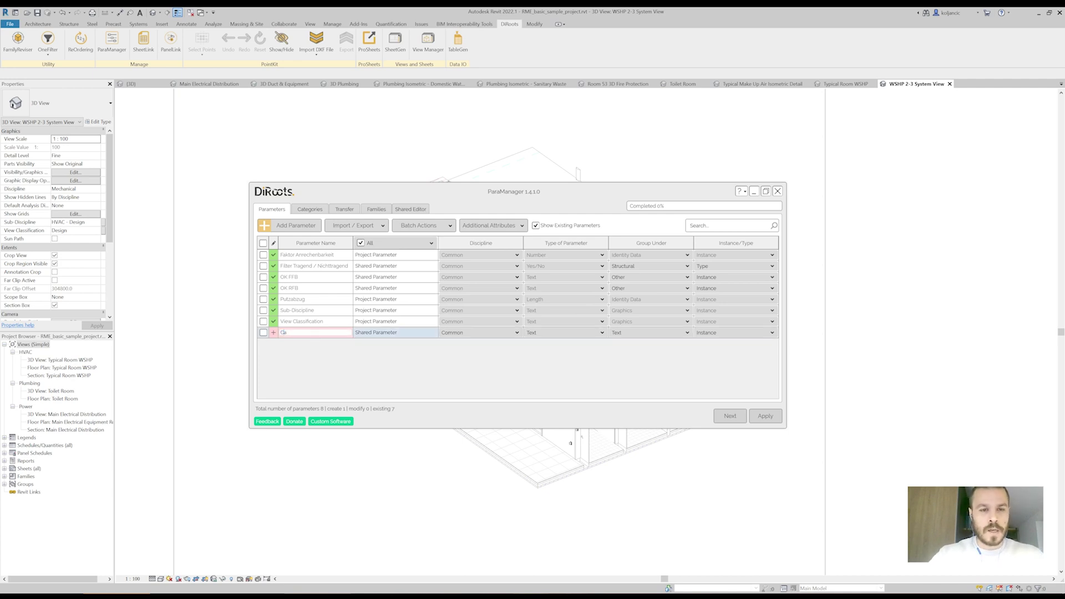
{"action": "key", "text": "BackSpace"}
{"action": "key", "text": "BackSpace"}
{"action": "key", "text": "BackSpace"}
{"action": "key", "text": "BackSpace"}
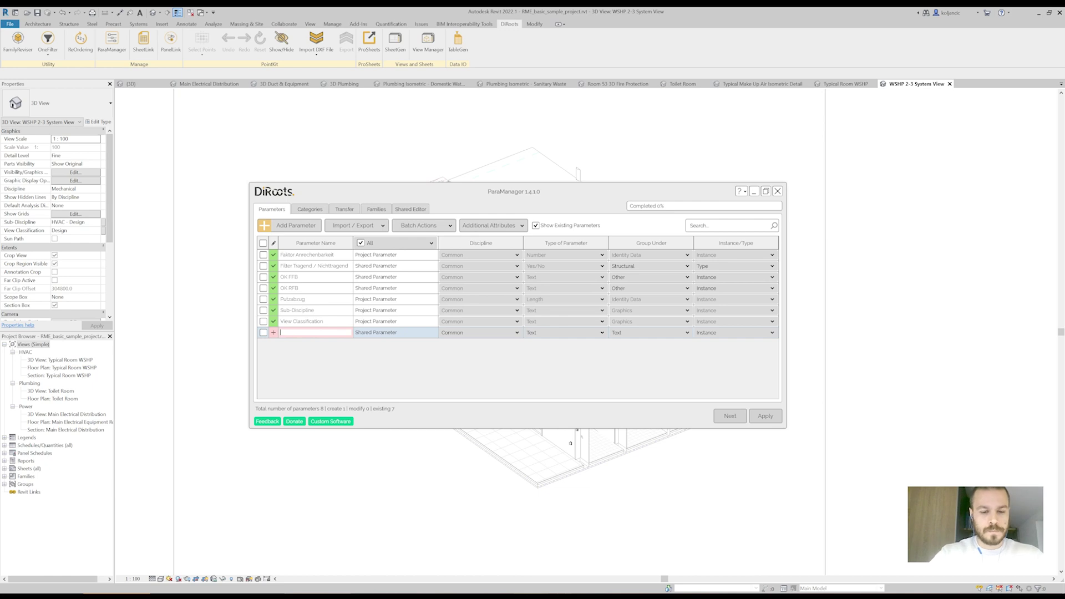
{"action": "key", "text": "Return"}
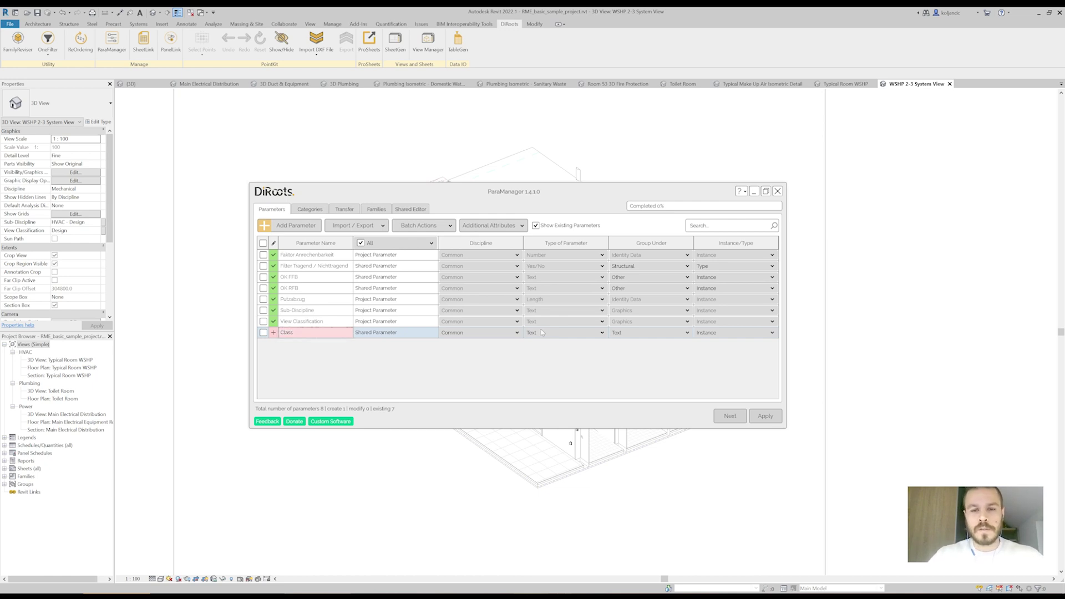
Check the available parameter types for the new parameter and add a prefix so its name reads DR_Class
{"action": "left_click", "coordinate": [558, 335]}
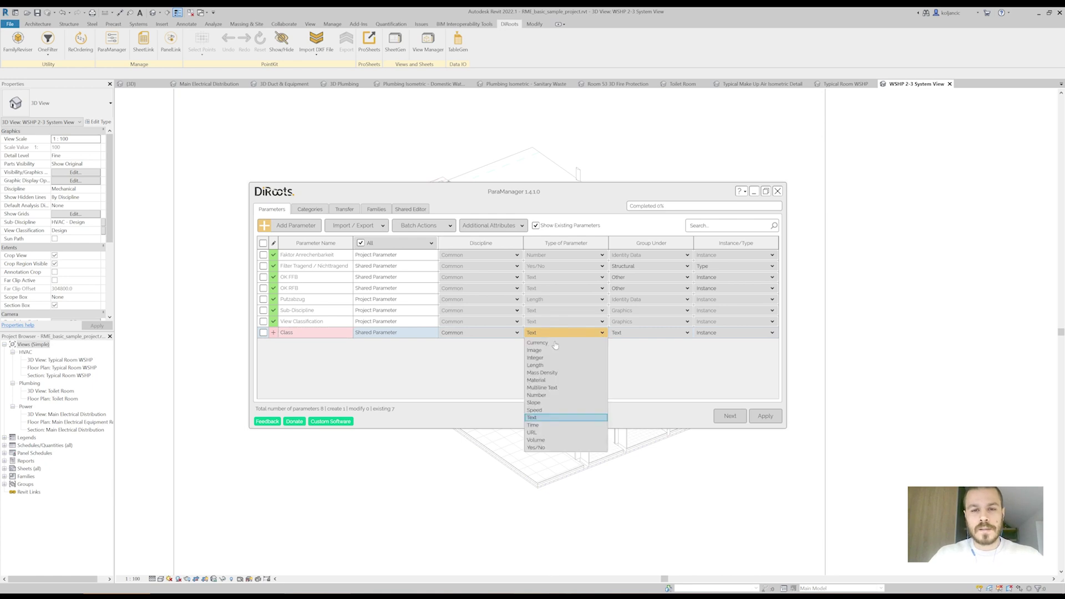
{"action": "left_click", "coordinate": [660, 336]}
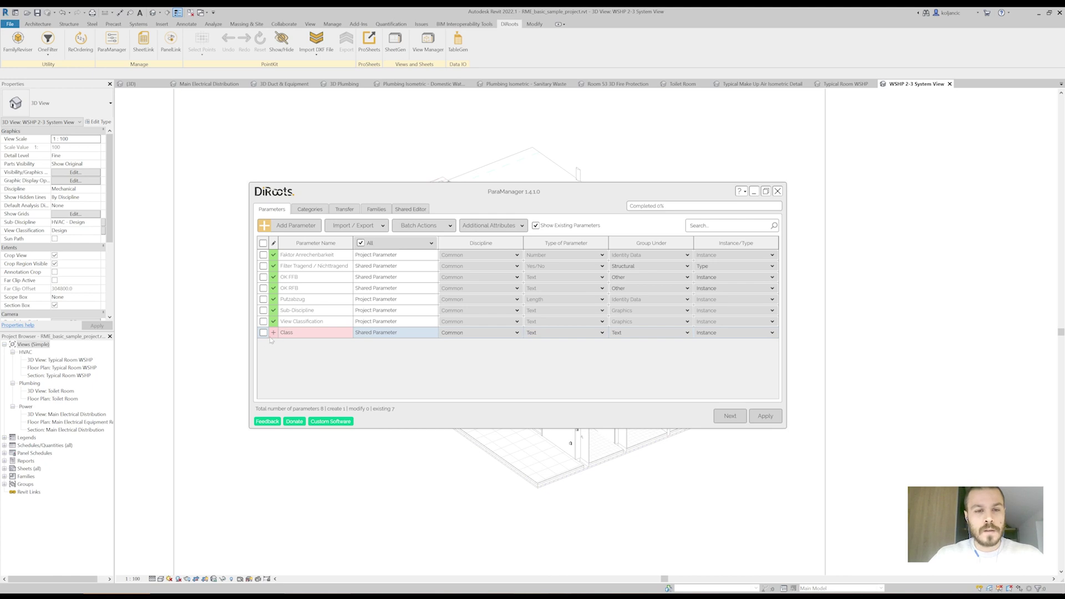
{"action": "left_click", "coordinate": [286, 334]}
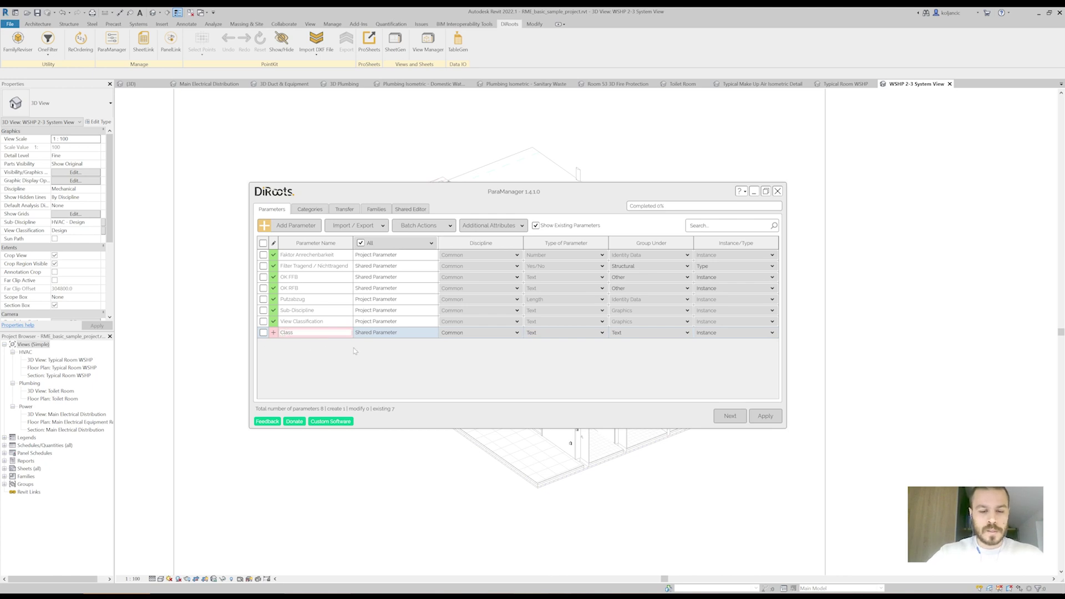
{"action": "key", "text": "Return"}
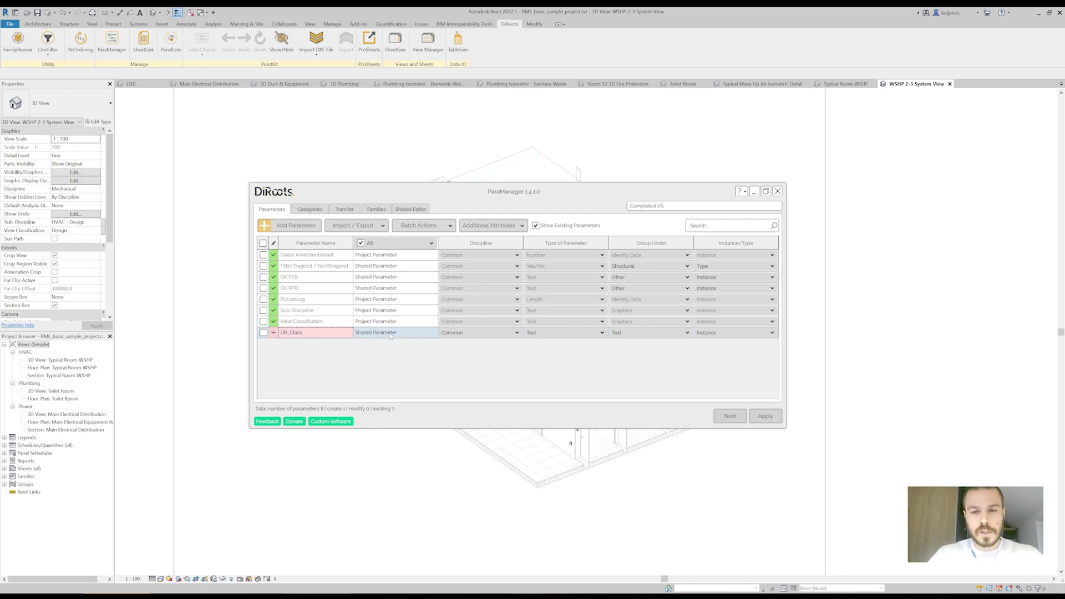
Show the category assignments, sort the parameters by status and hide the existing parameters
{"action": "left_click", "coordinate": [307, 210]}
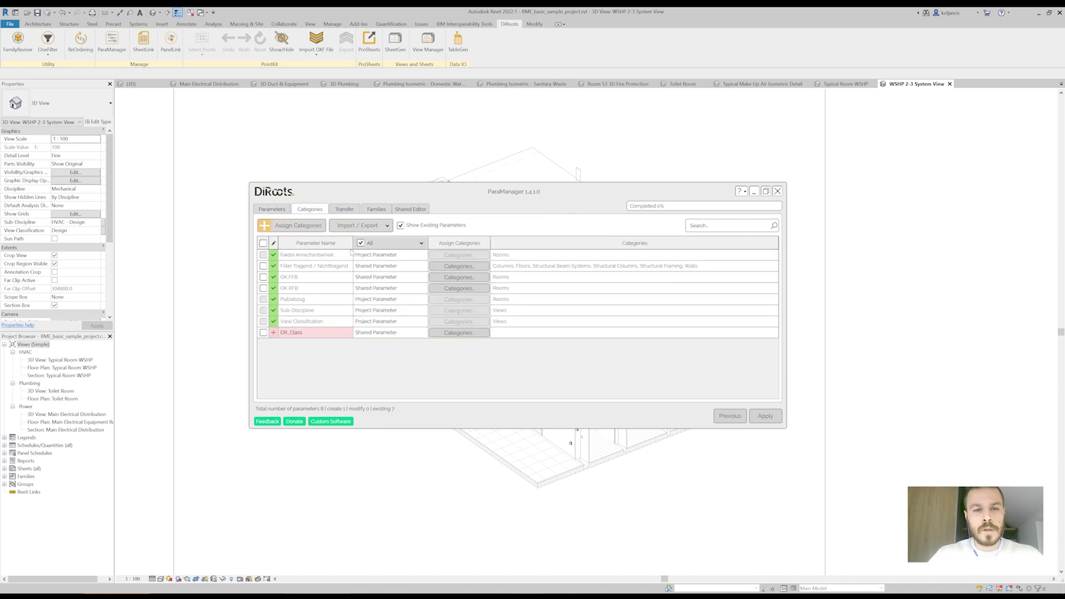
{"action": "left_click", "coordinate": [274, 243]}
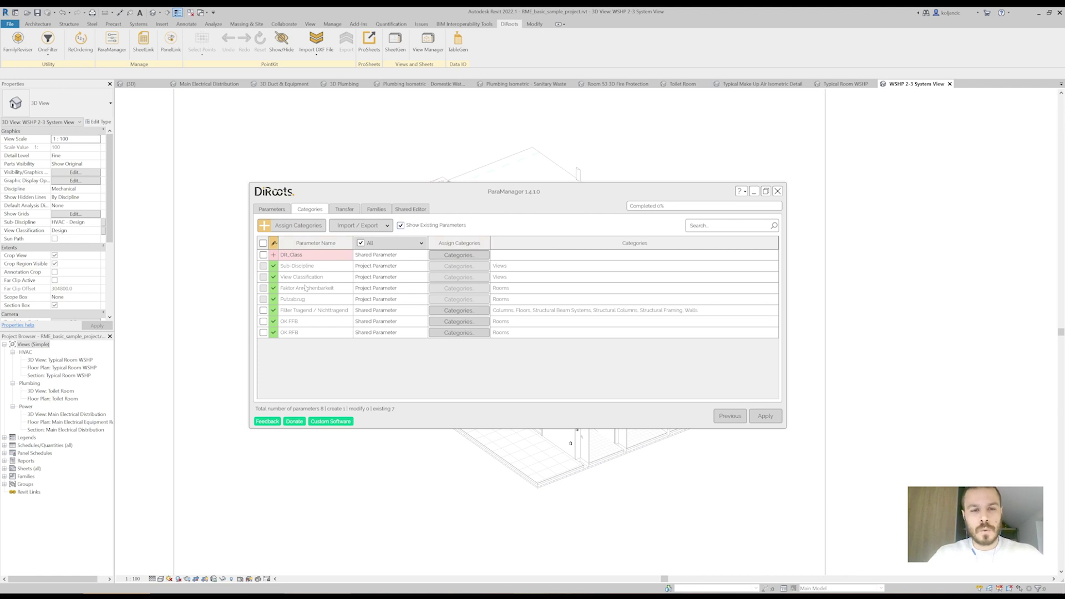
{"action": "left_click", "coordinate": [416, 226]}
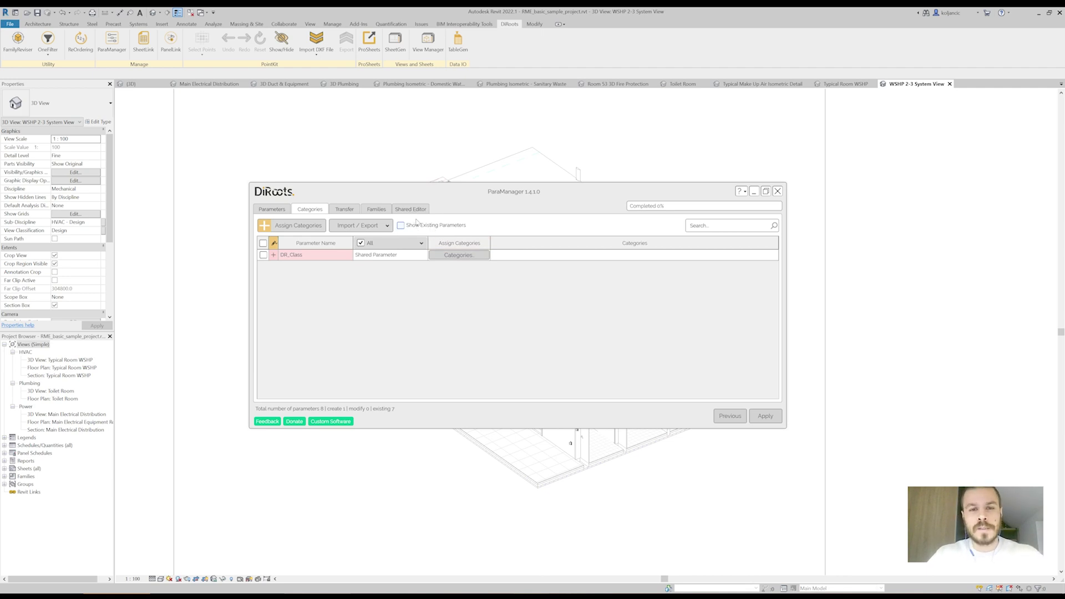
Assign the Air Terminals, Duct Fittings and Ducts categories to DR_Class, apply it to the project and close ParaManager
{"action": "left_click", "coordinate": [460, 255]}
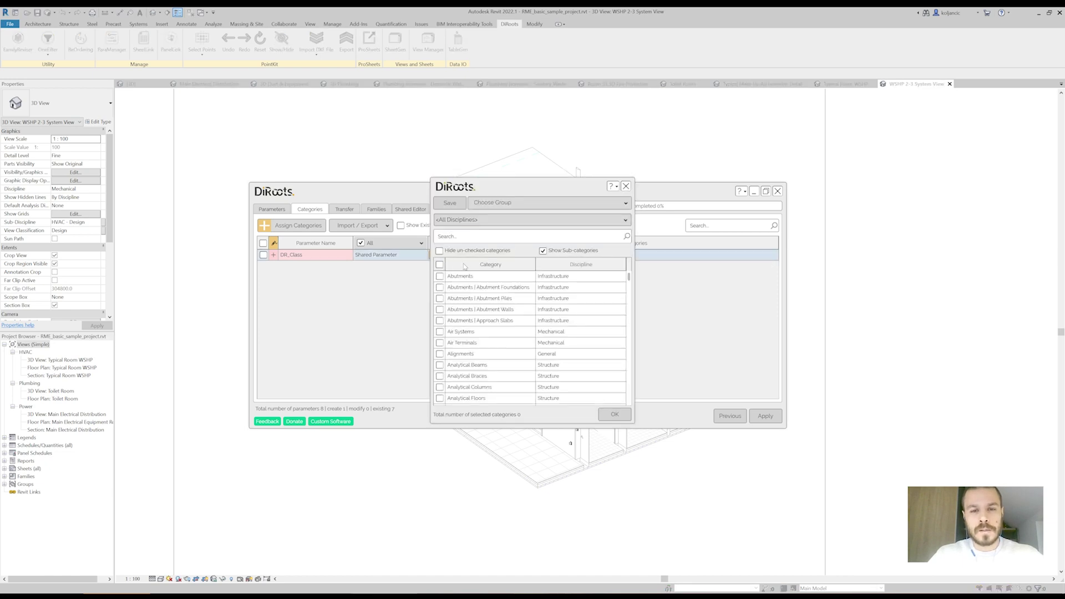
{"action": "left_click", "coordinate": [461, 236]}
{"action": "type", "text": "air"}
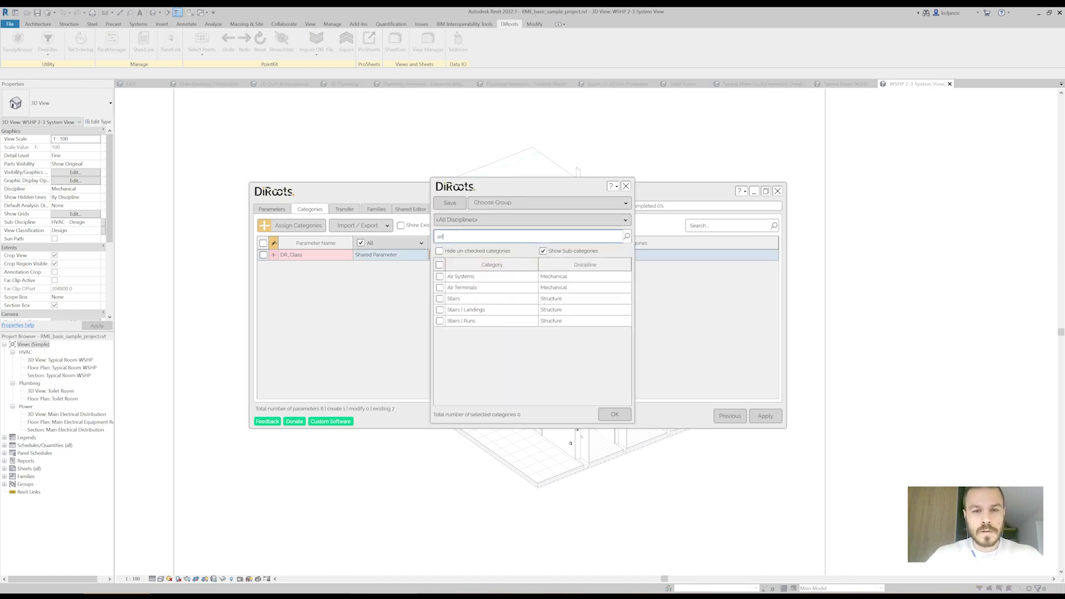
{"action": "left_click", "coordinate": [440, 287]}
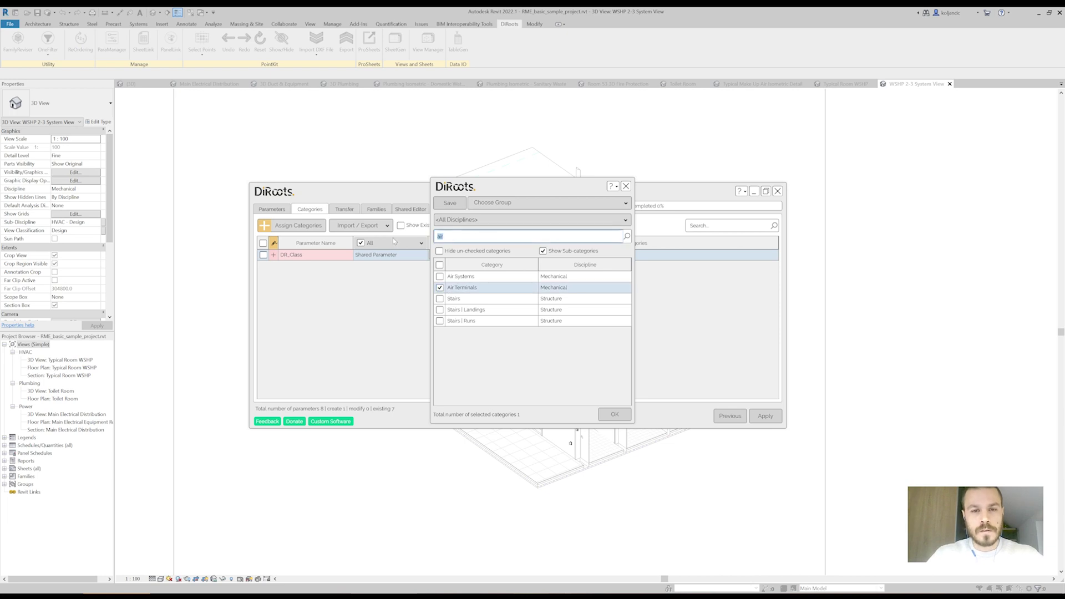
{"action": "type", "text": "duct"}
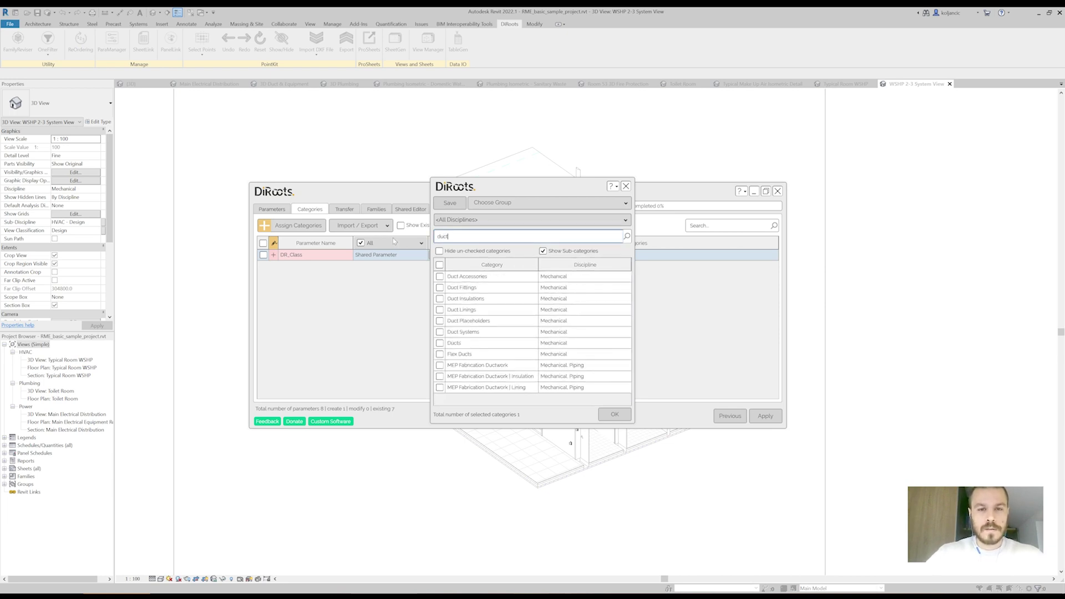
{"action": "left_click", "coordinate": [440, 288]}
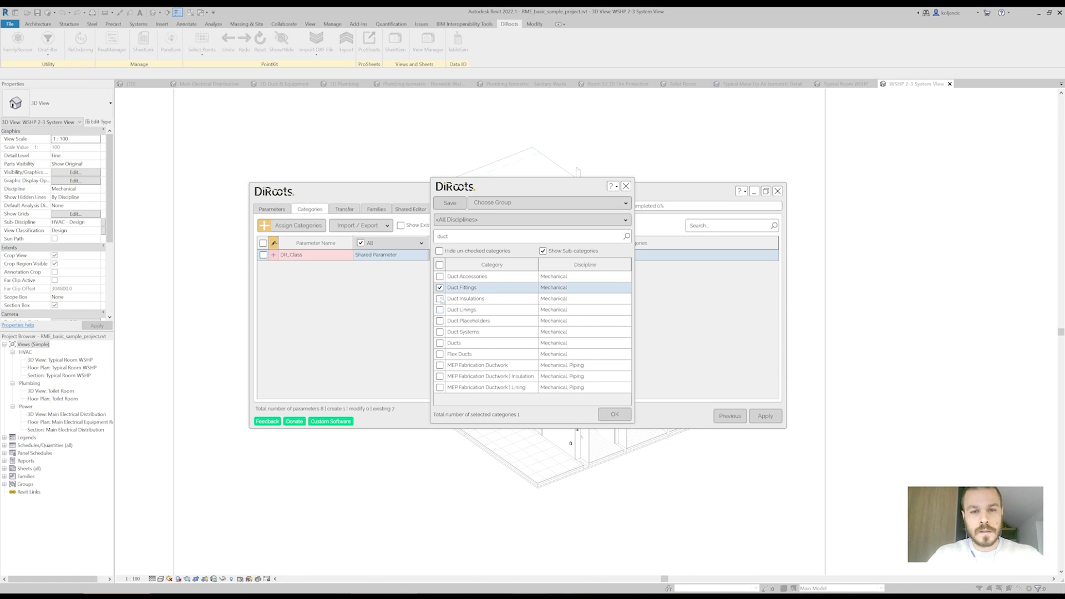
{"action": "left_click", "coordinate": [440, 343]}
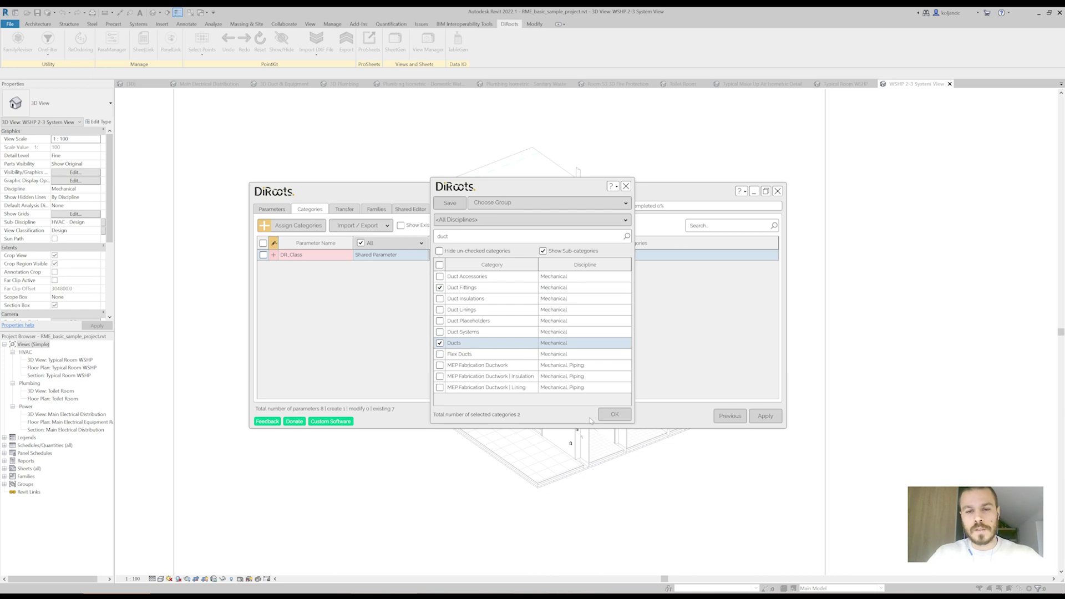
{"action": "left_click", "coordinate": [615, 414]}
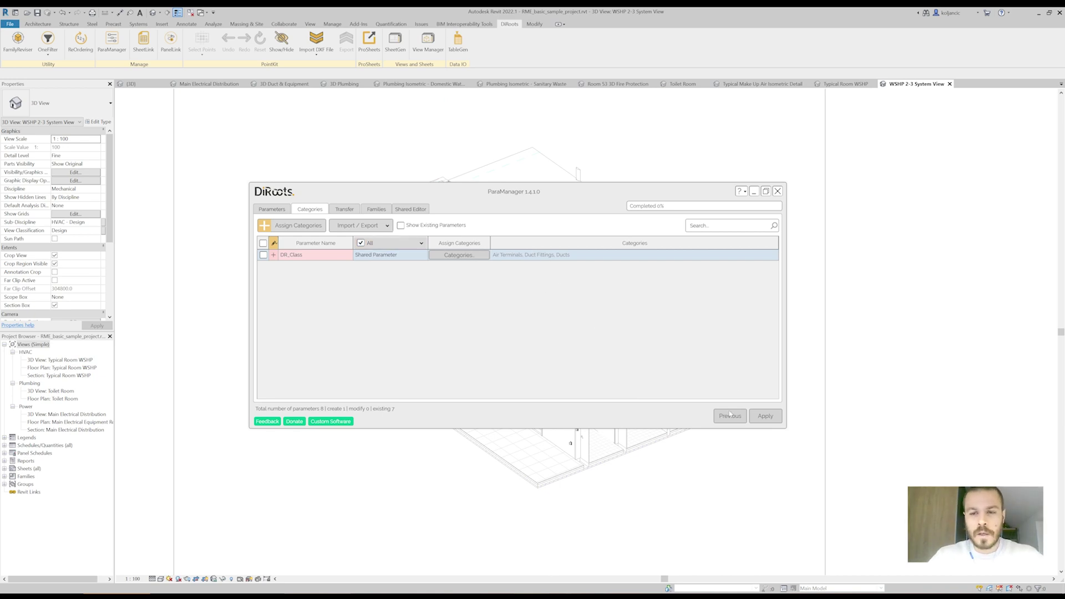
{"action": "left_click", "coordinate": [766, 416]}
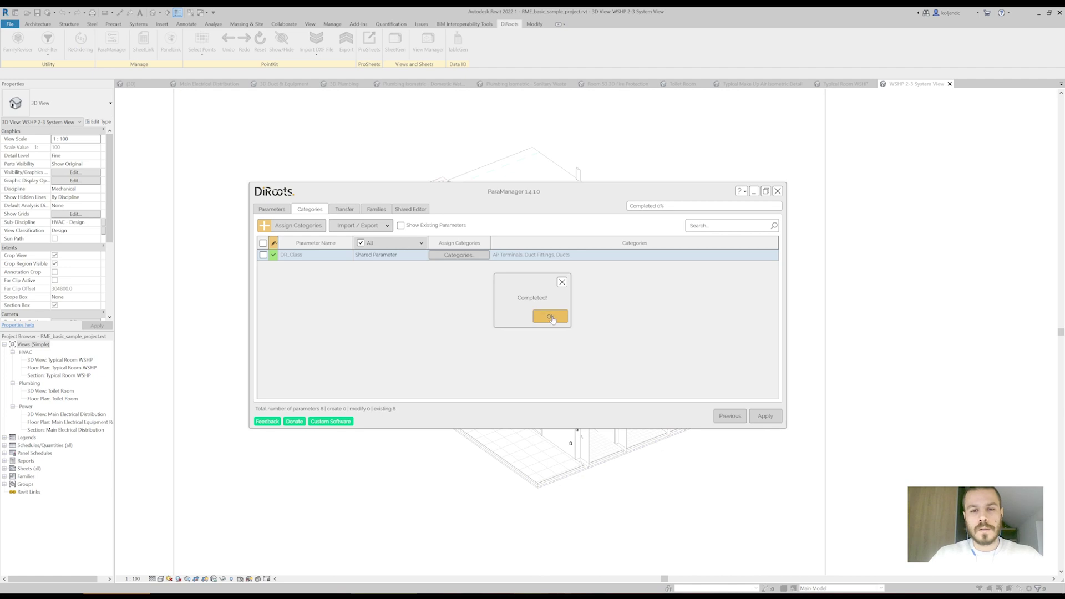
{"action": "left_click", "coordinate": [550, 317]}
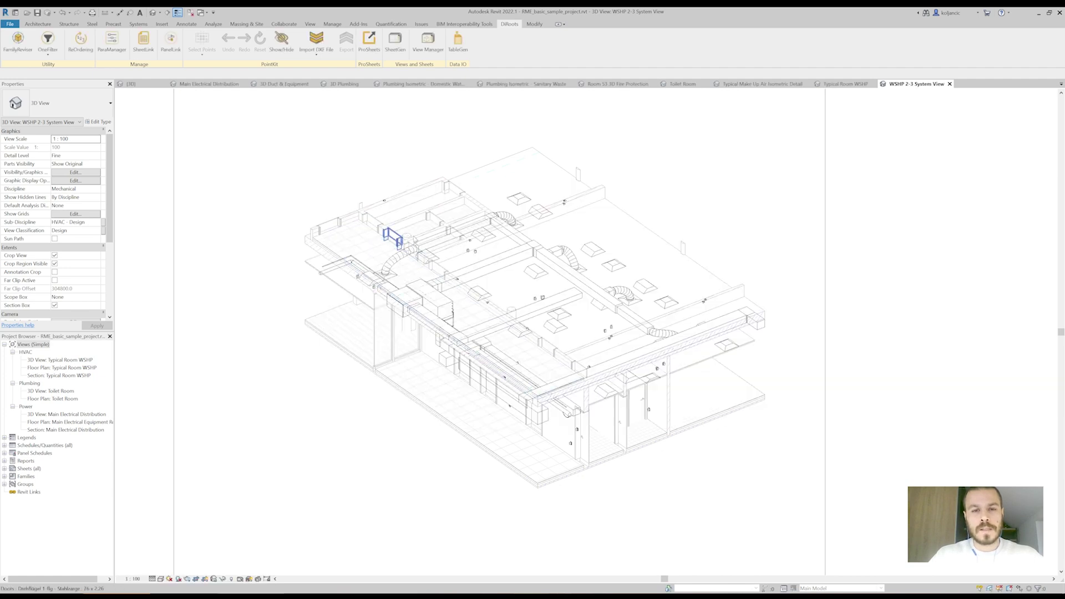
Inspect the DR_Class parameter in the properties of a rectangular duct in the 3D view, and deselect the duct
{"action": "left_click", "coordinate": [452, 233]}
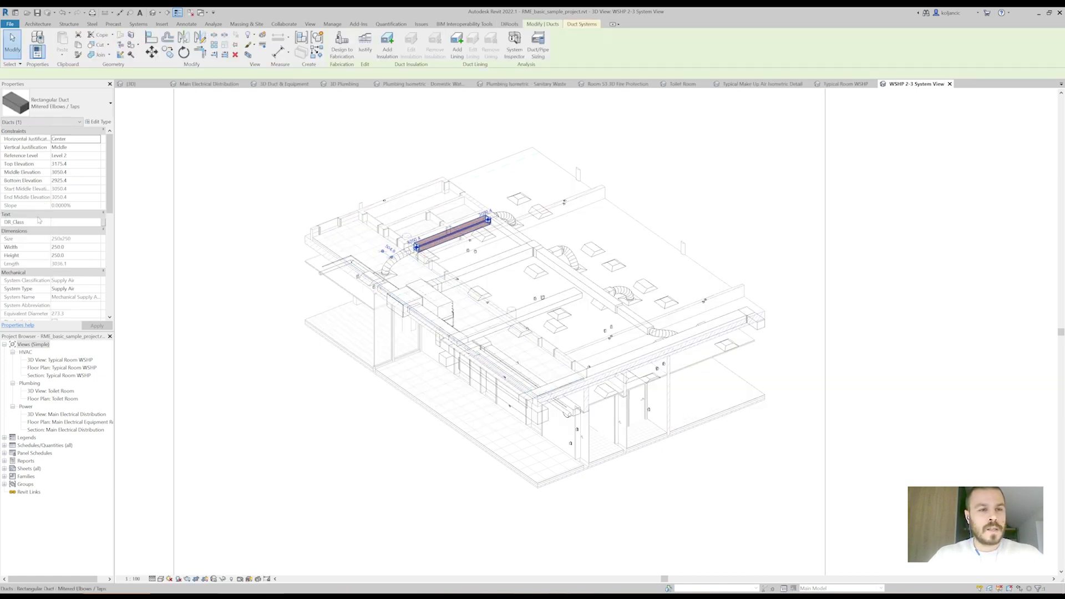
{"action": "mouse_move", "coordinate": [29, 225]}
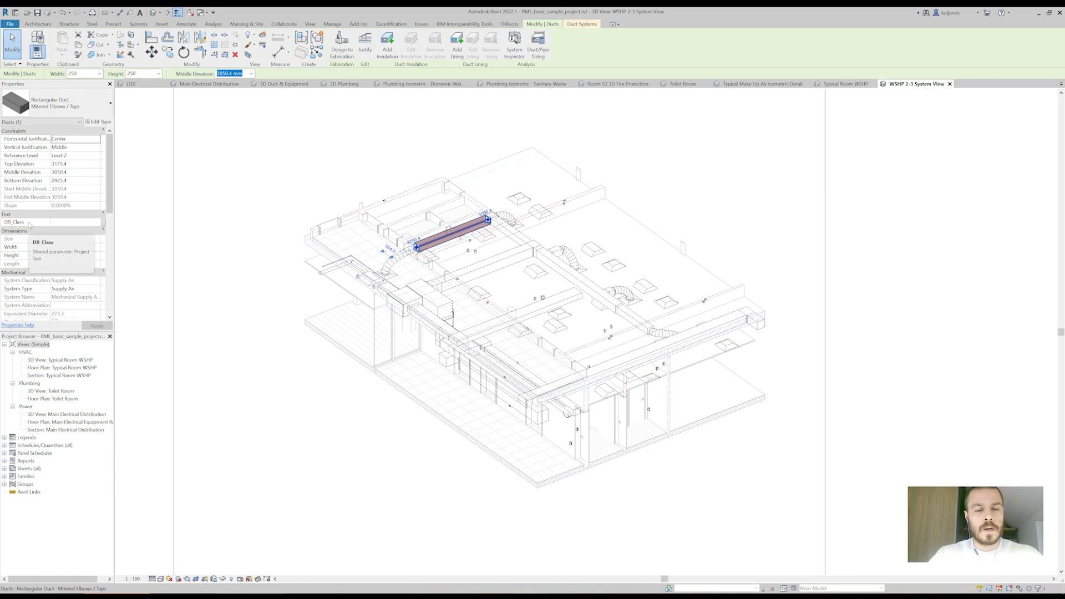
{"action": "key", "text": "Escape"}
{"action": "middle_click_drag", "start_coordinate": [381, 228], "coordinate": [381, 233]}
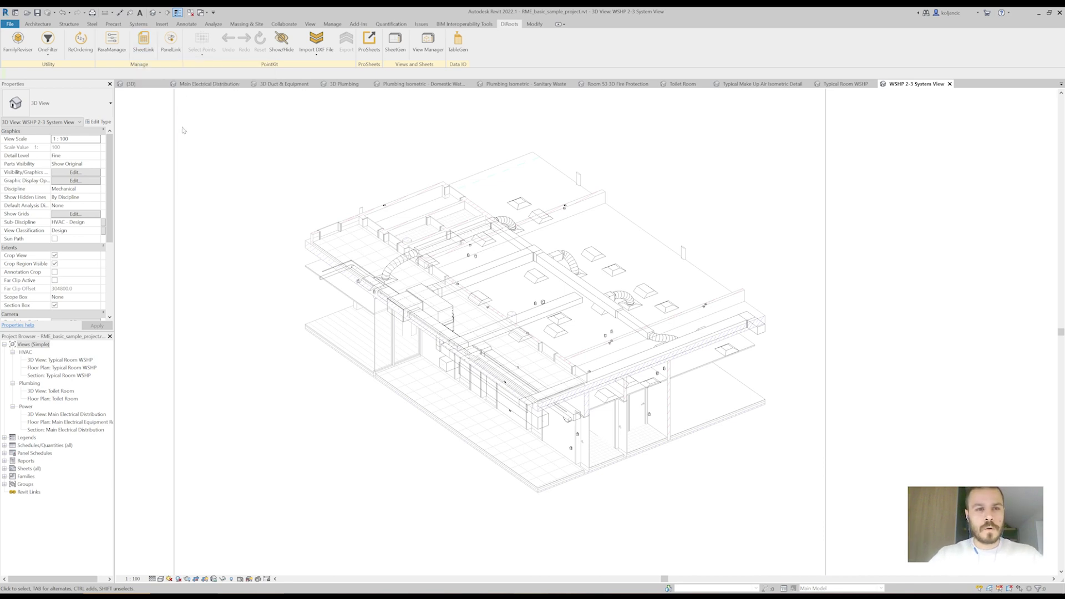
Open DiRoots SheetLink and select the Air Terminals, Ducts and Duct Fittings model categories
{"action": "key", "text": "l"}
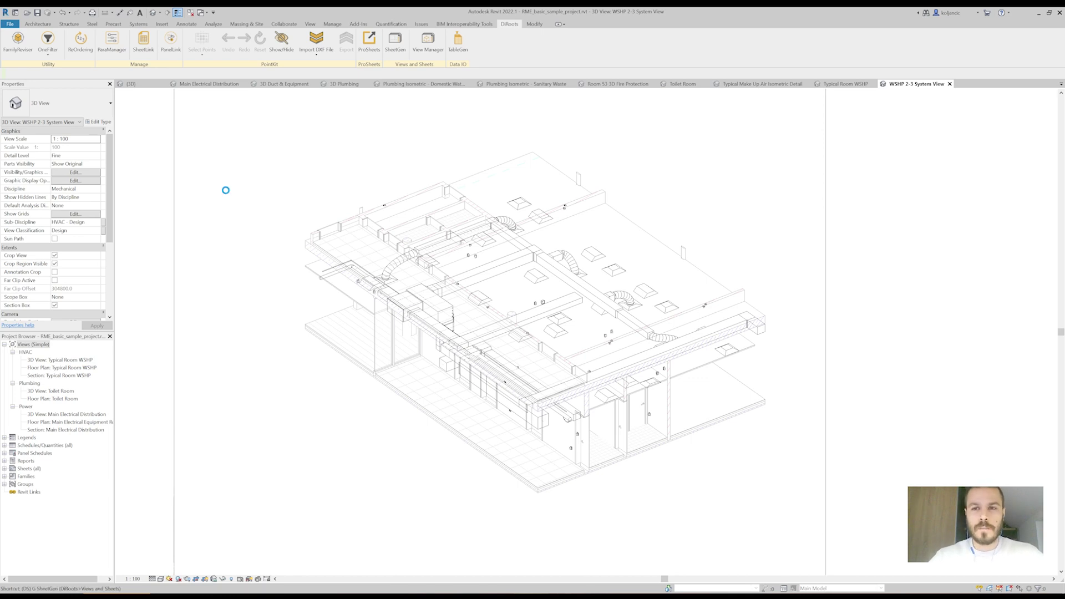
{"action": "left_click", "coordinate": [308, 234]}
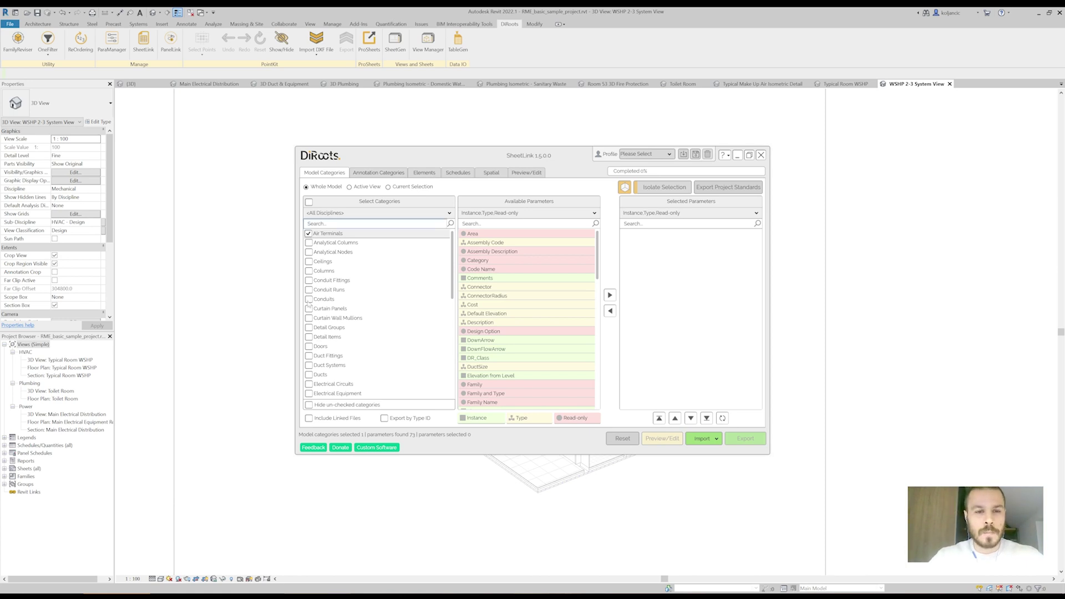
{"action": "left_click", "coordinate": [343, 223]}
{"action": "type", "text": "doo"}
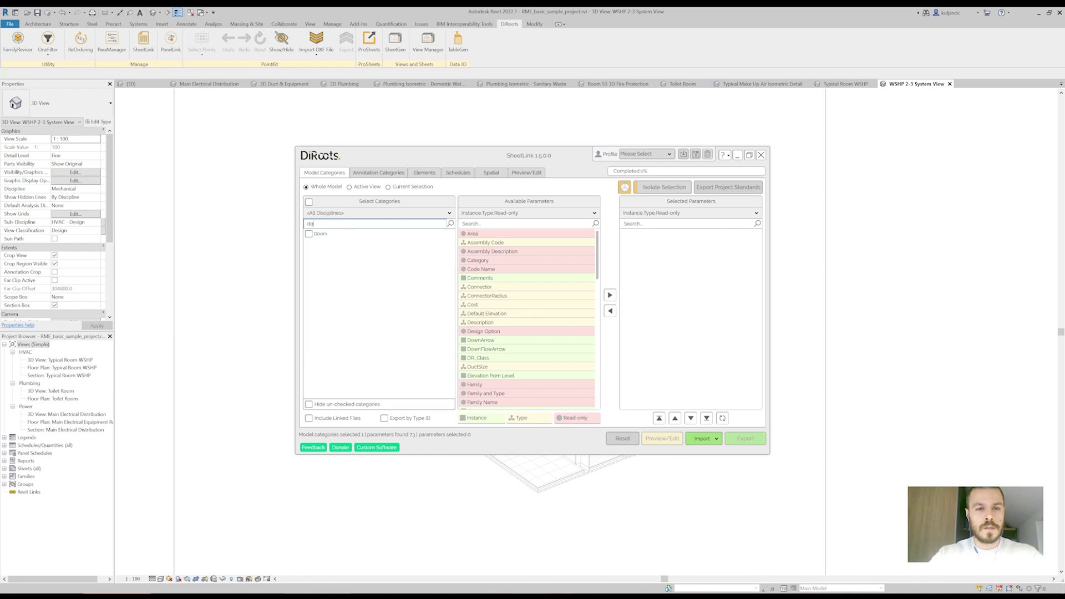
{"action": "key", "text": "BackSpace"}
{"action": "type", "text": "uc"}
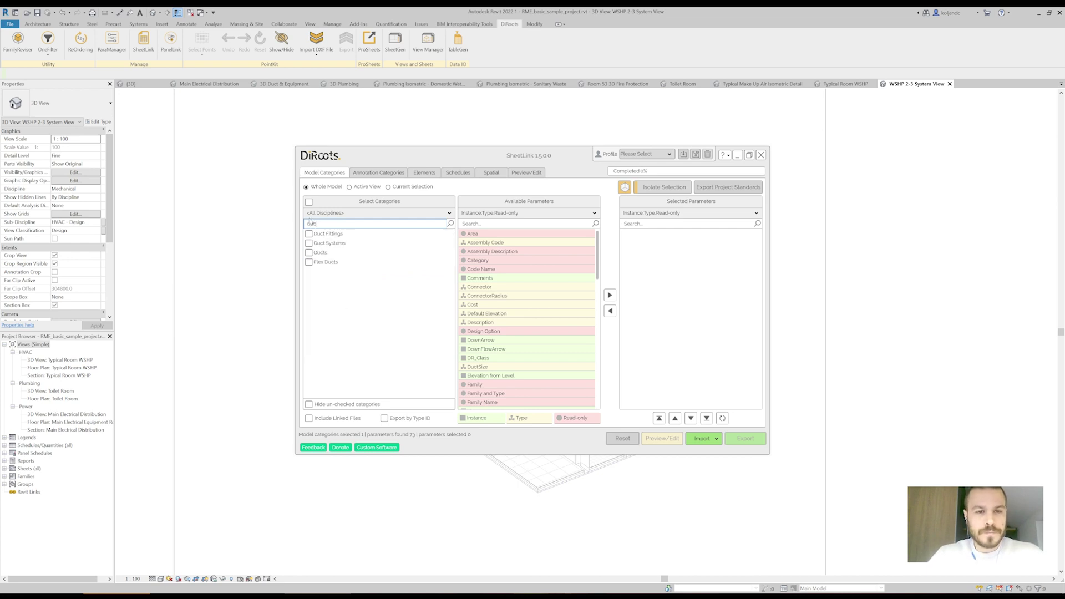
{"action": "left_click", "coordinate": [309, 253]}
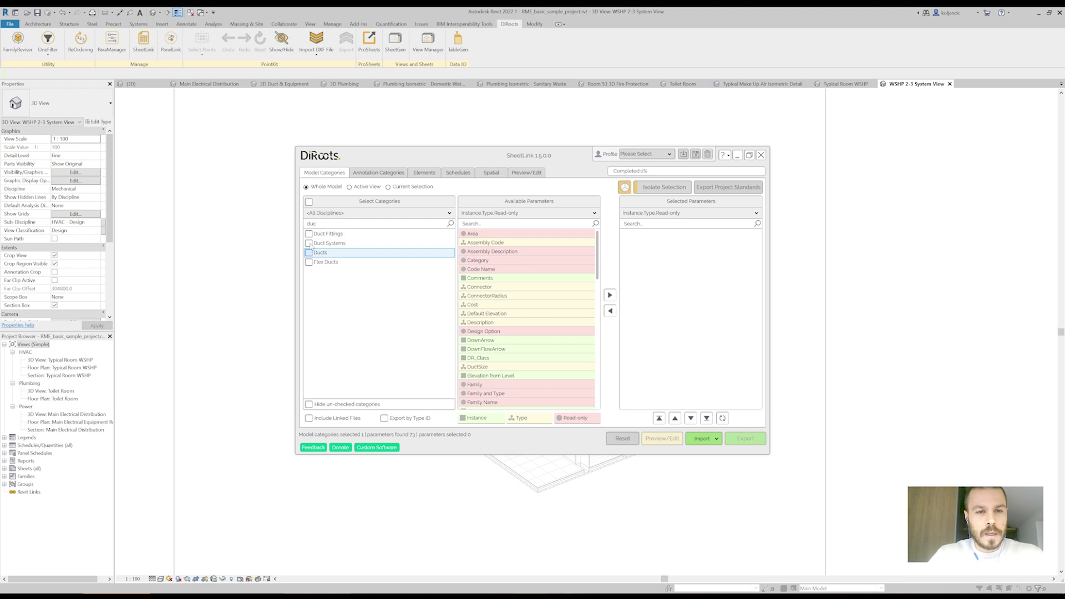
{"action": "left_click", "coordinate": [308, 234]}
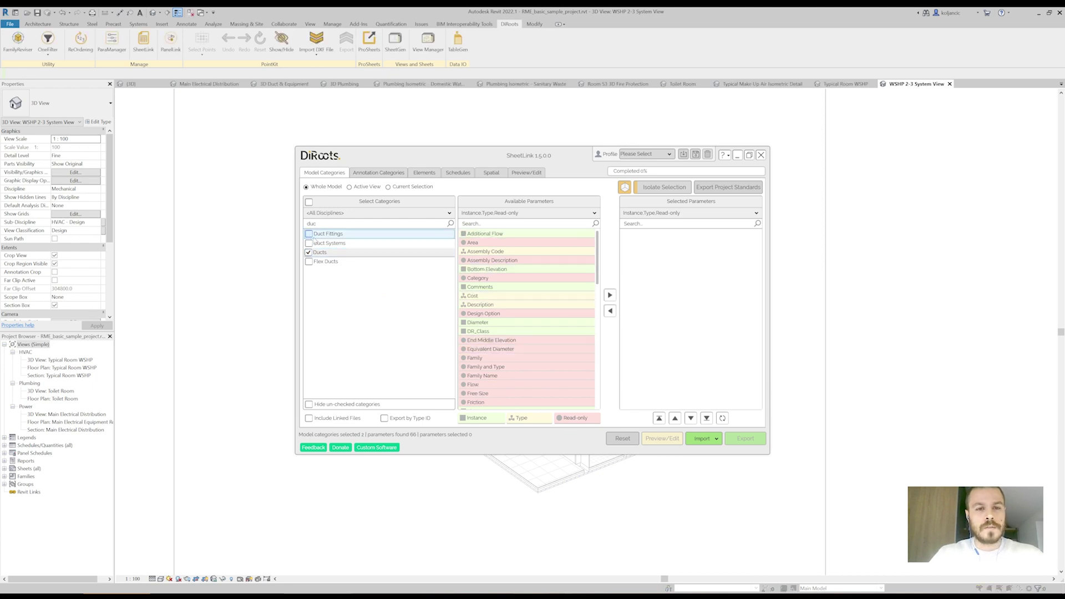
Add the Family and Type and System Classification parameters to the selected parameters
{"action": "left_click", "coordinate": [499, 224]}
{"action": "type", "text": "famil"}
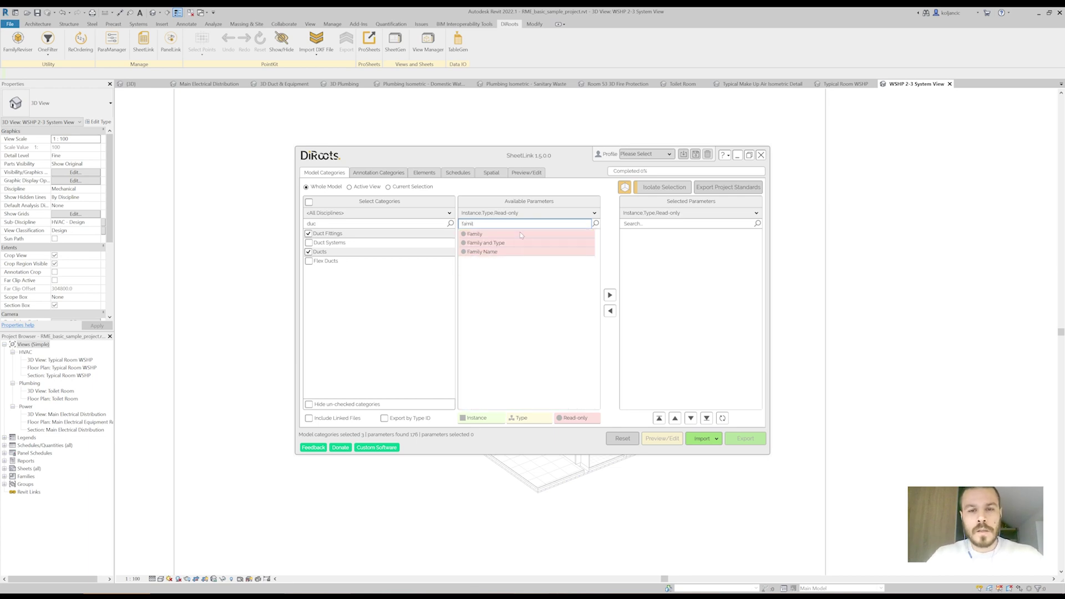
{"action": "double_click", "coordinate": [488, 243]}
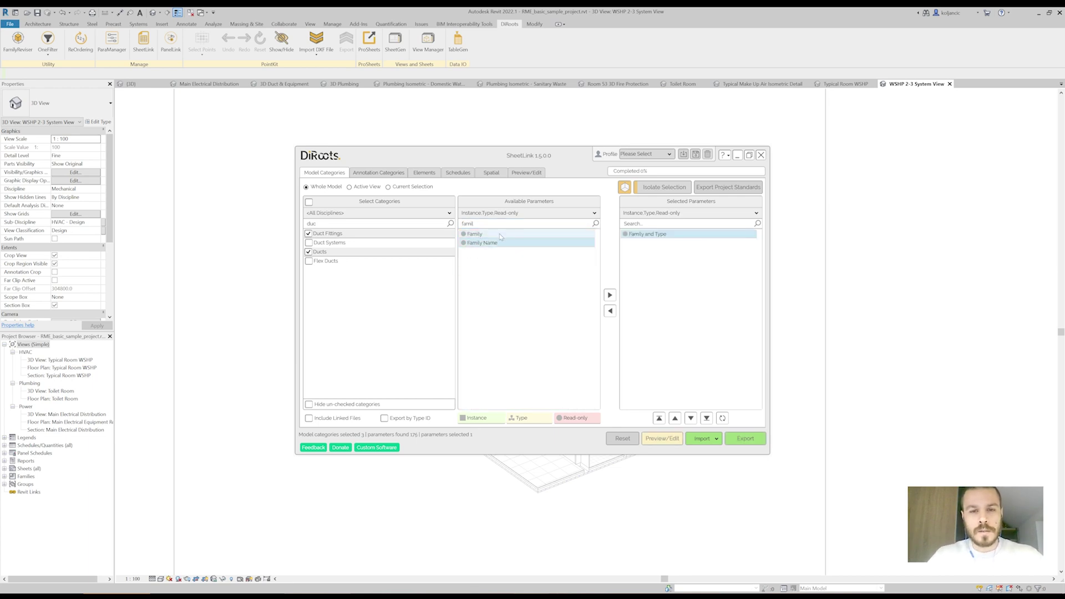
{"action": "left_click_drag", "start_coordinate": [480, 225], "coordinate": [442, 225]}
{"action": "type", "text": "syste"}
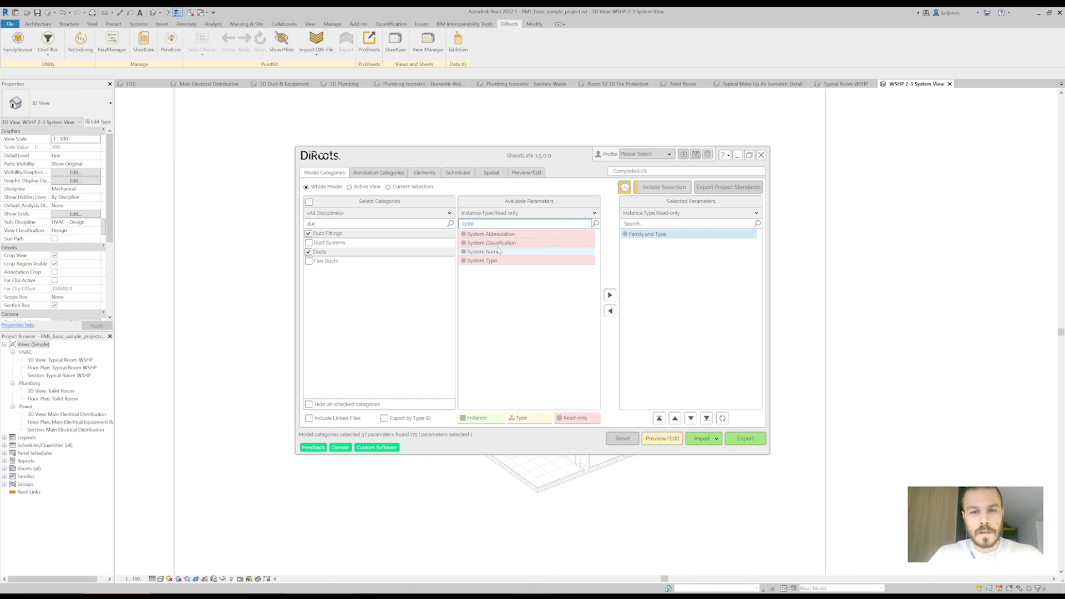
{"action": "double_click", "coordinate": [503, 243]}
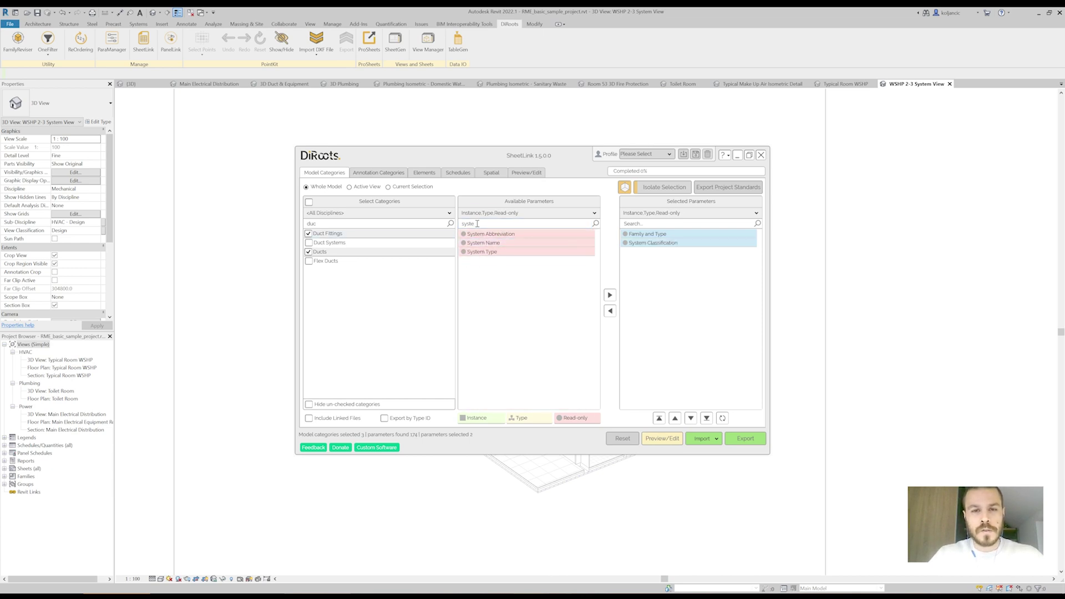
Replace the available-parameter search with "leve" and add the Level parameter to the selected parameters
{"action": "double_click", "coordinate": [464, 224]}
{"action": "key", "text": "BackSpace"}
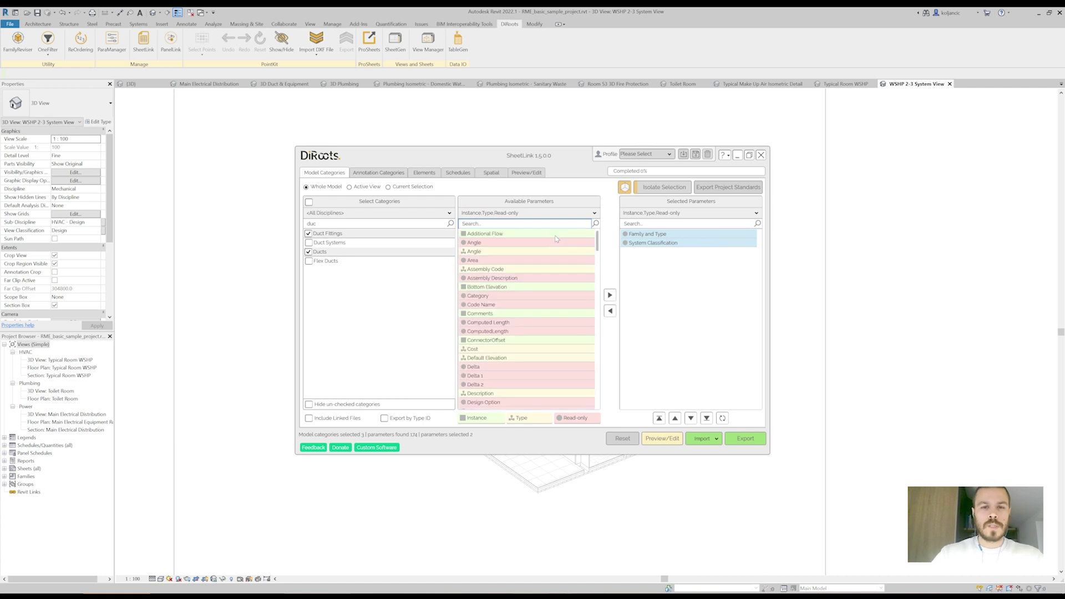
{"action": "left_click", "coordinate": [517, 223]}
{"action": "type", "text": "leve"}
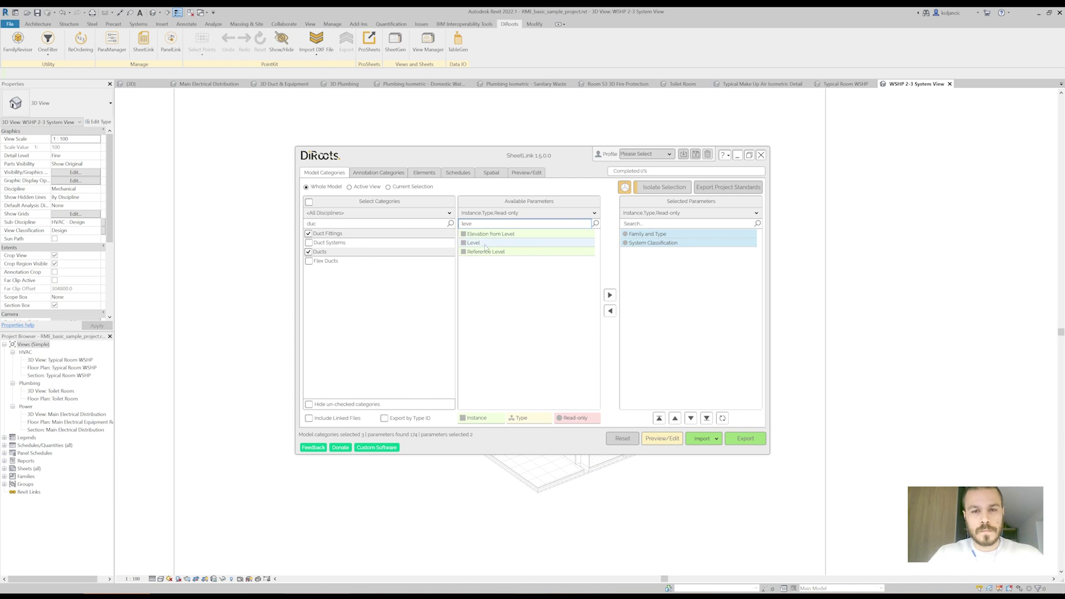
{"action": "left_click", "coordinate": [485, 244]}
{"action": "double_click", "coordinate": [485, 245]}
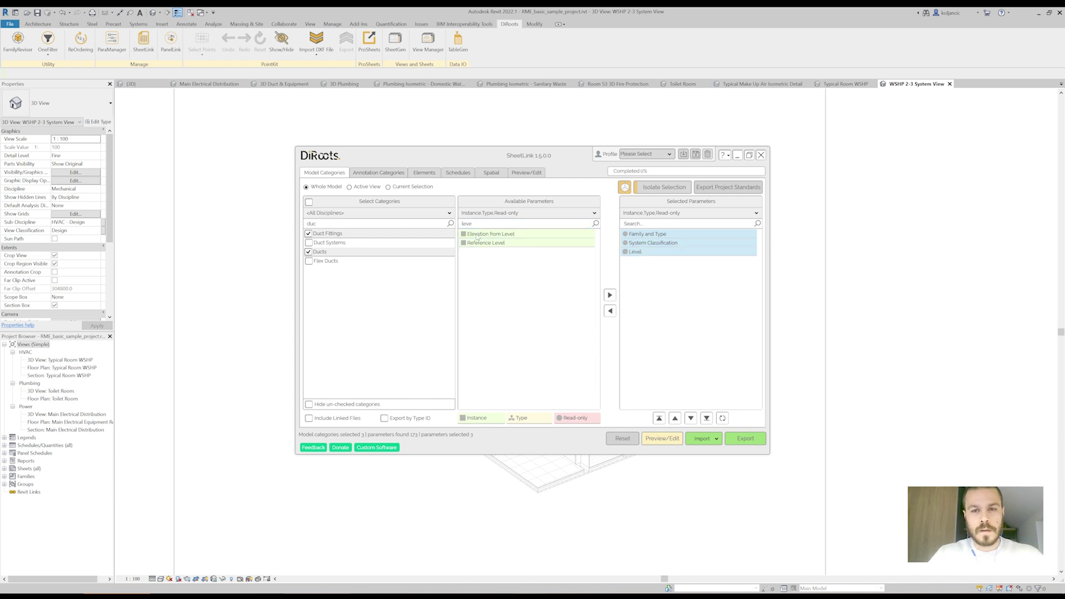
Add the Reference Level parameter to the selected parameters, and clear the parameter and category searches
{"action": "double_click", "coordinate": [497, 225]}
{"action": "type", "text": "refer"}
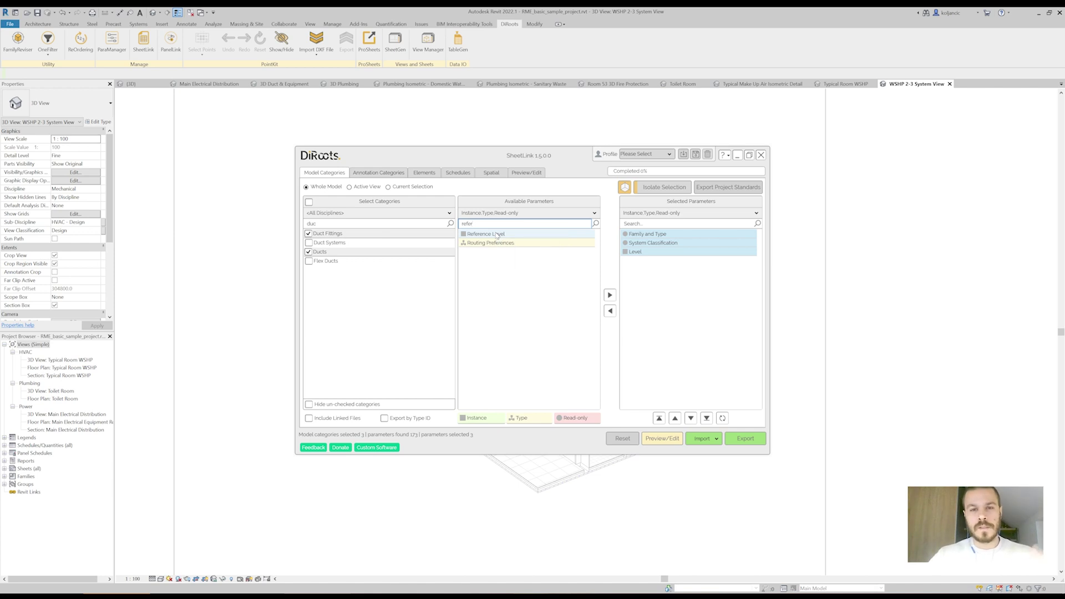
{"action": "left_click_drag", "start_coordinate": [496, 235], "coordinate": [660, 271]}
{"action": "left_click", "coordinate": [667, 260]}
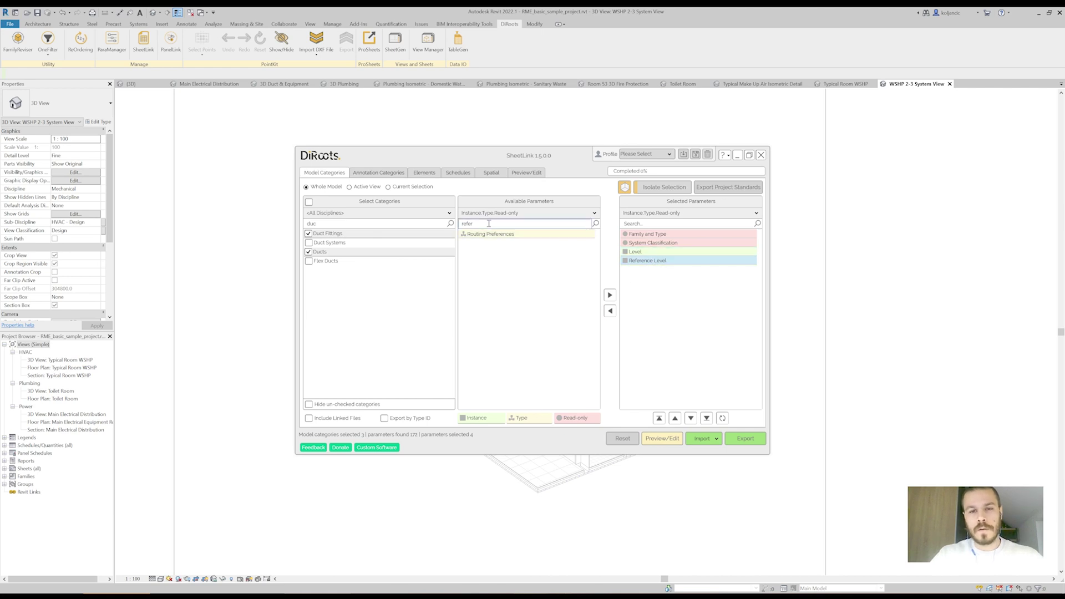
{"action": "key", "text": "ctrl+a"}
{"action": "key", "text": "BackSpace"}
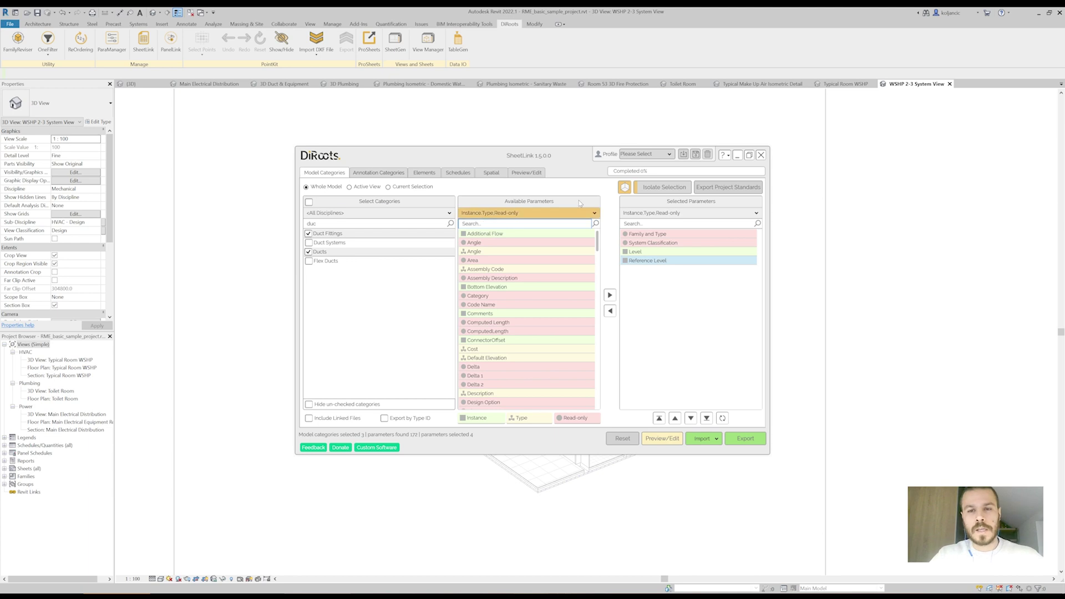
{"action": "left_click", "coordinate": [319, 222]}
{"action": "key", "text": "ctrl+a"}
{"action": "key", "text": "BackSpace"}
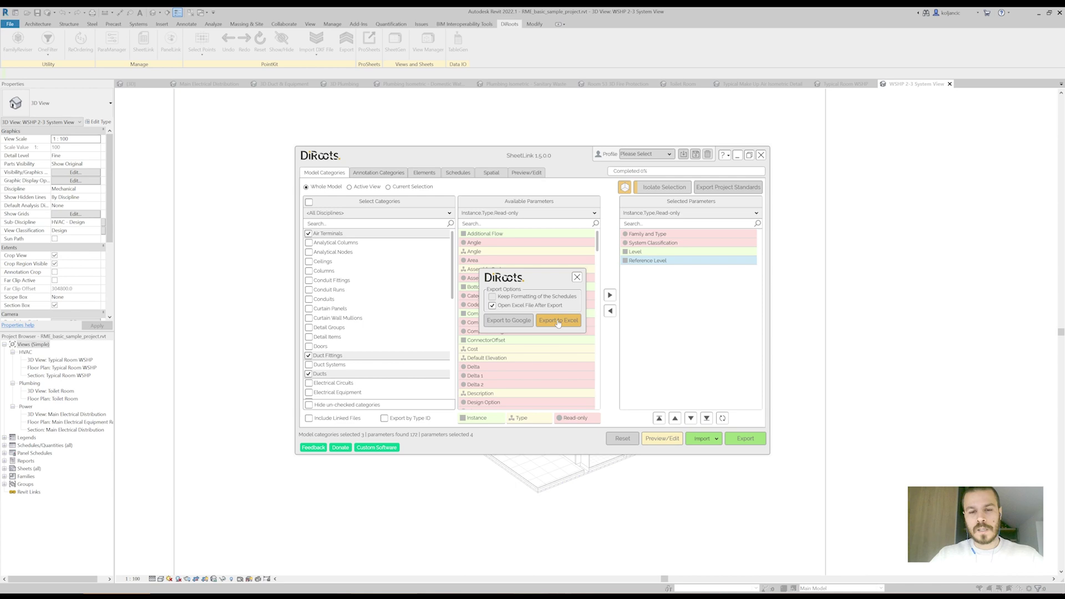
Export the selection to Excel as RME_basic_sample_project.xlsx on the Desktop, and close the exported workbook
{"action": "left_click", "coordinate": [558, 322]}
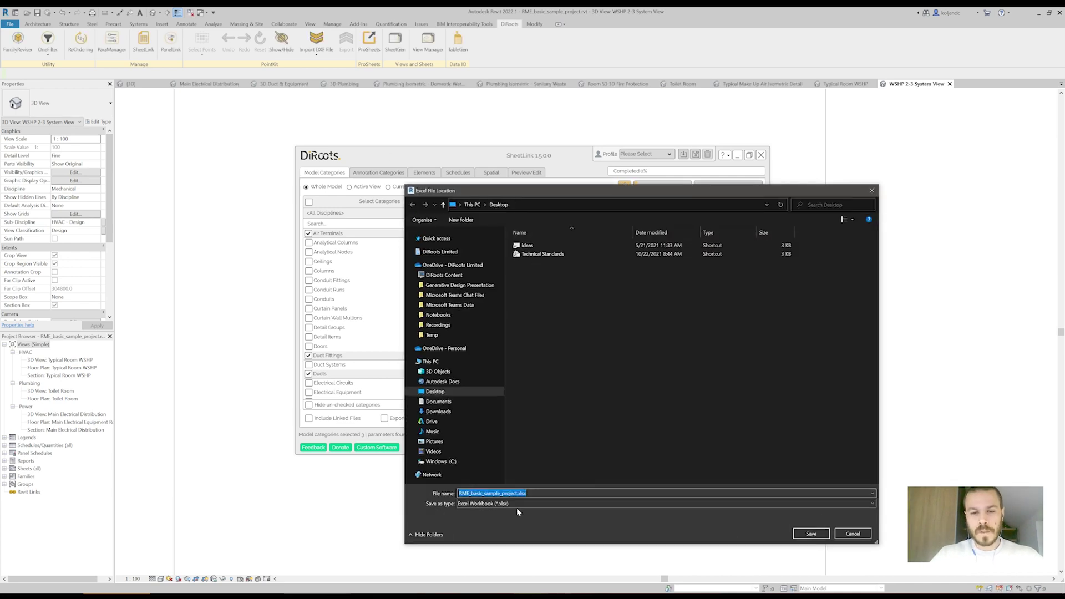
{"action": "left_click", "coordinate": [814, 535]}
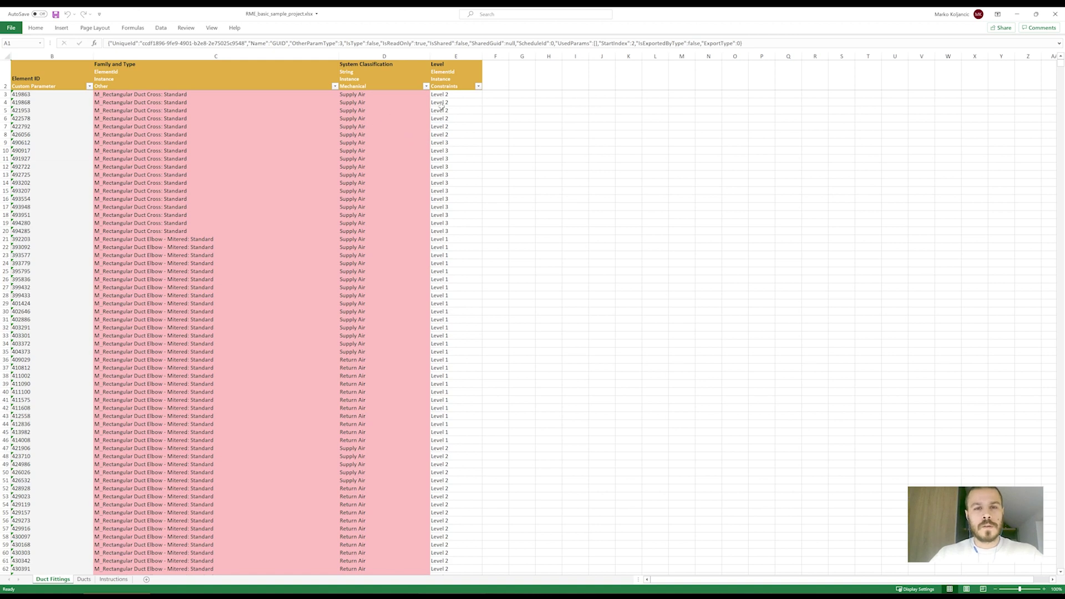
{"action": "left_click", "coordinate": [1055, 14]}
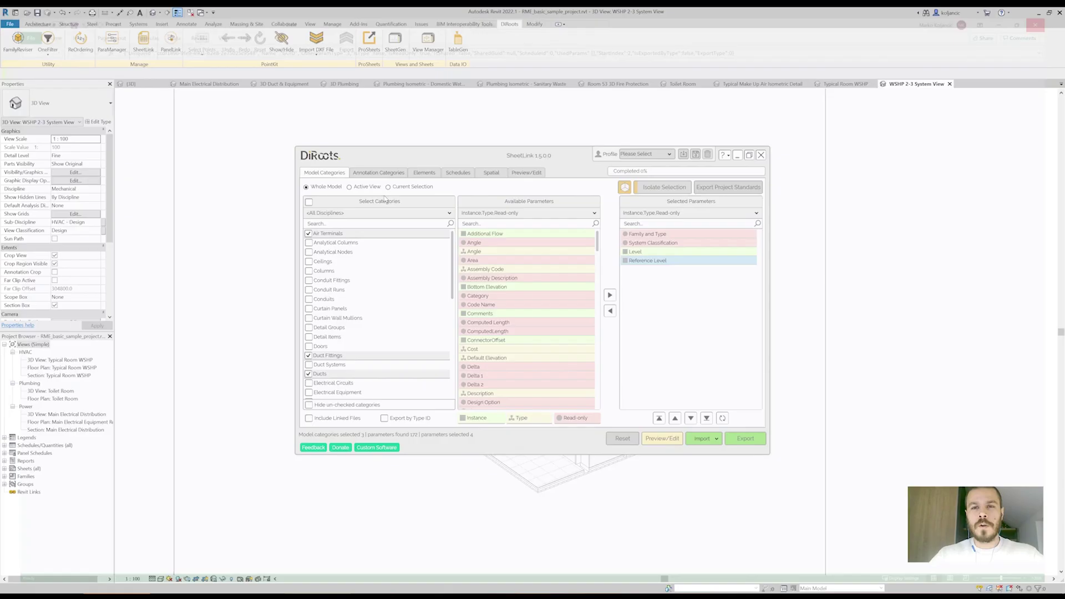
Search the available parameters for "dr_c" and add DR_Class to the selected parameters
{"action": "left_click", "coordinate": [488, 223]}
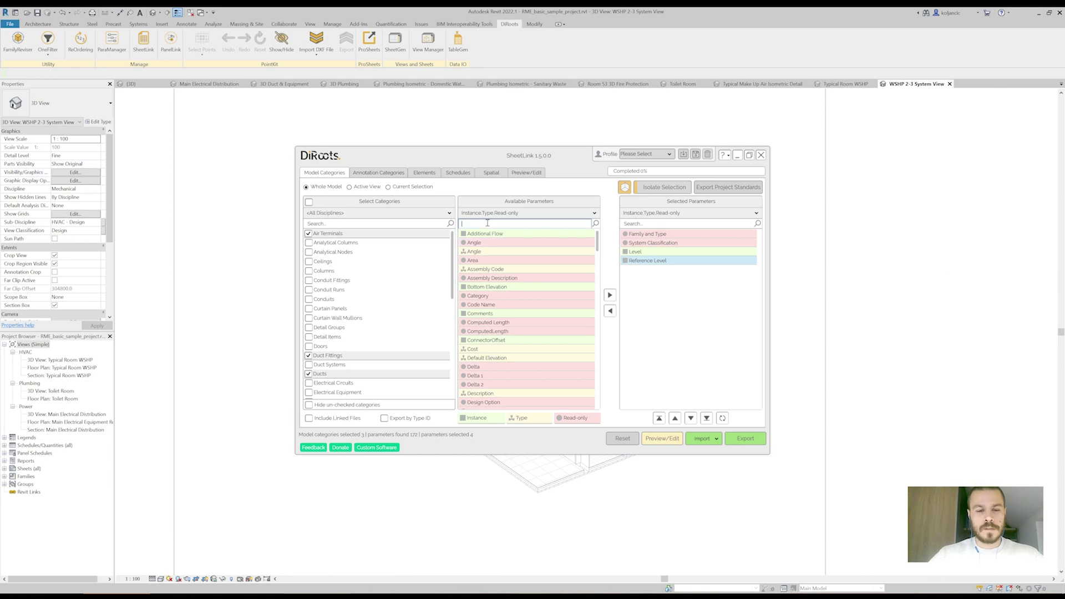
{"action": "type", "text": "dr_c"}
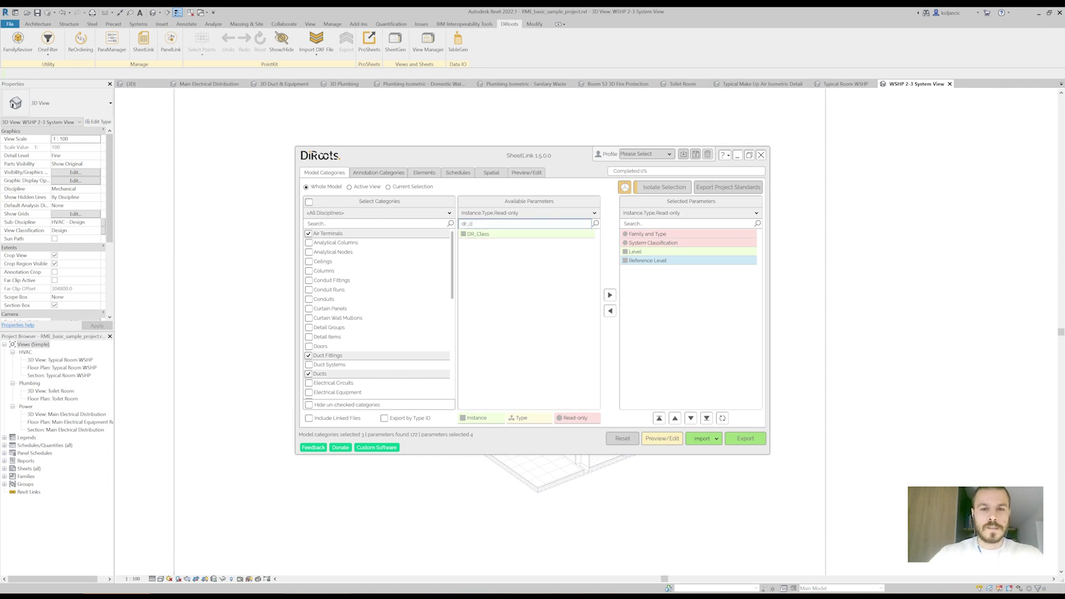
{"action": "double_click", "coordinate": [482, 233]}
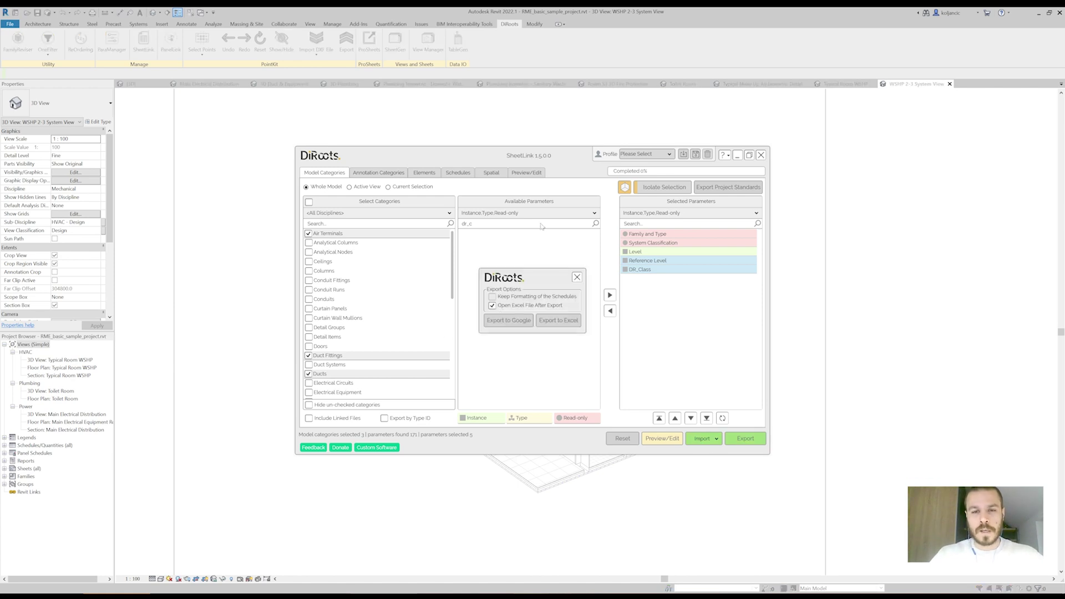
Export the selection to Excel into the existing RME_basic_sample_project.xlsx, overwriting its existing worksheets
{"action": "left_click", "coordinate": [560, 325]}
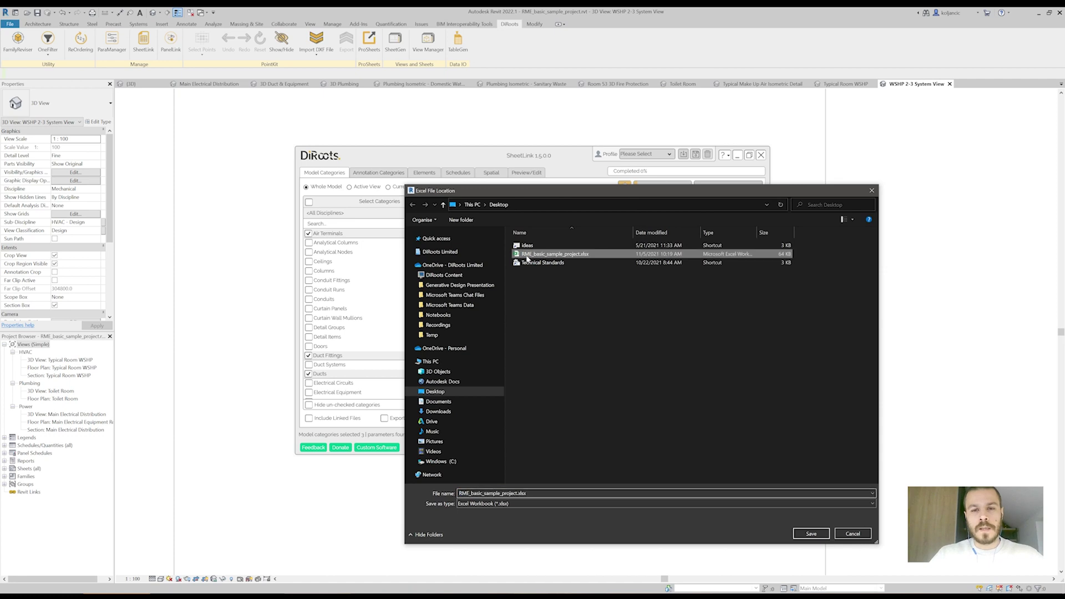
{"action": "double_click", "coordinate": [560, 255]}
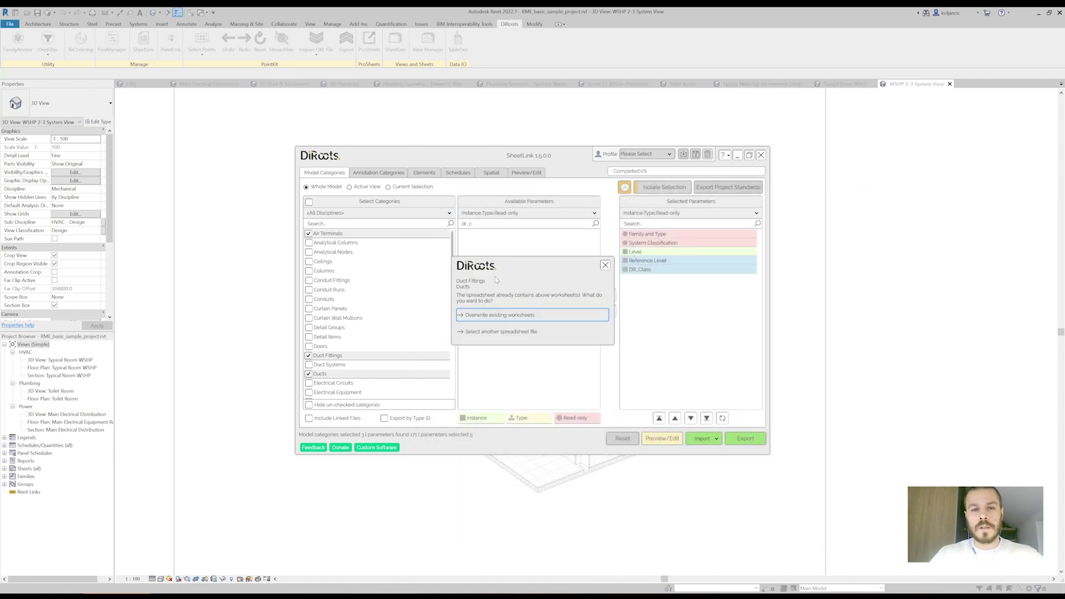
{"action": "left_click", "coordinate": [497, 316]}
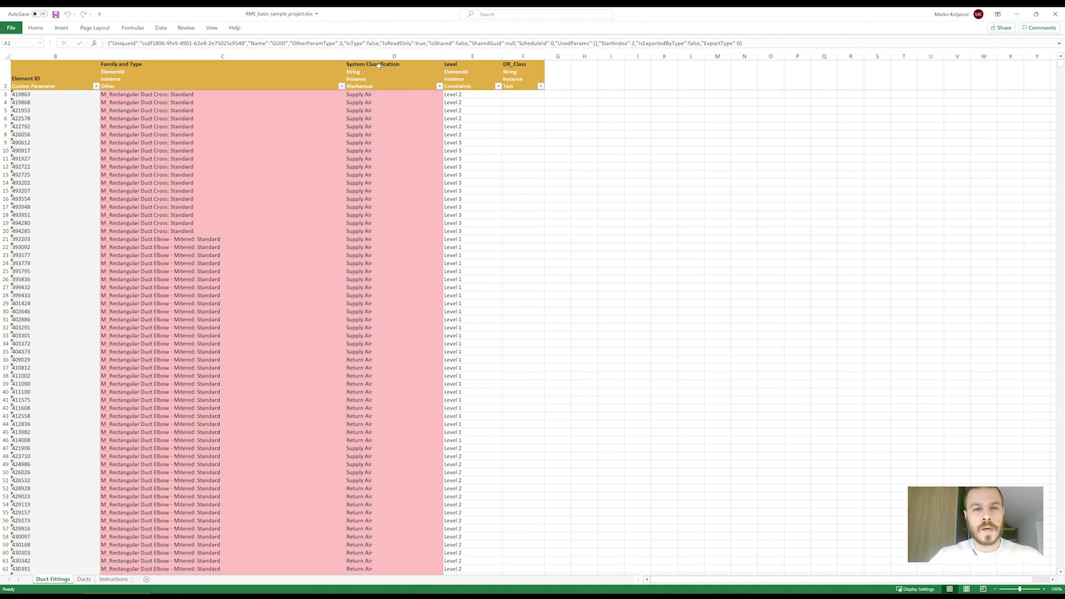
Enter SA-L2 as the DR_Class value of the first duct fitting in cell F3
{"action": "left_click", "coordinate": [515, 93]}
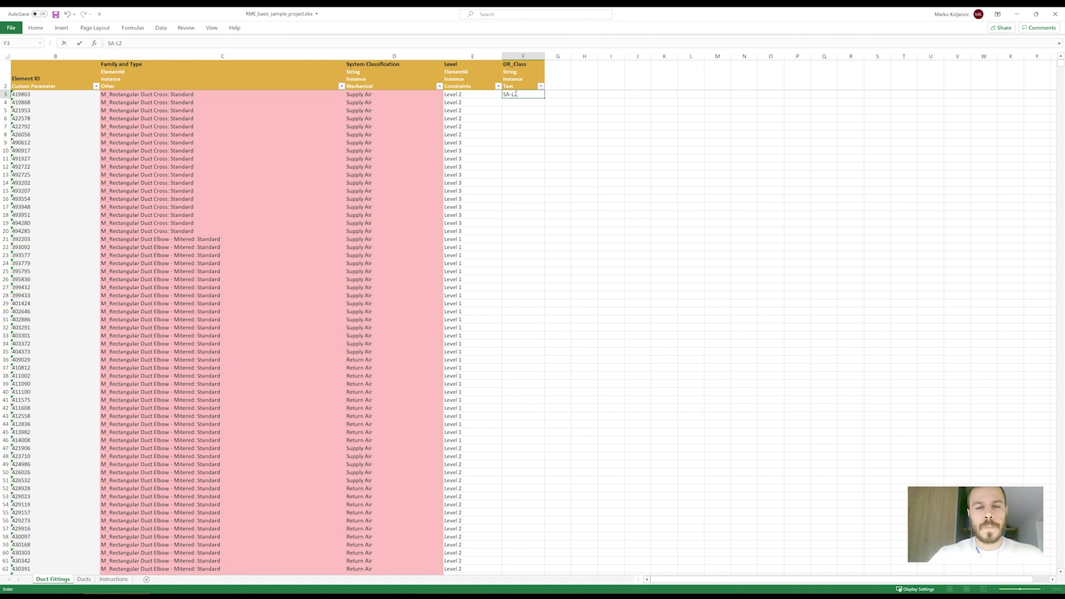
{"action": "left_click", "coordinate": [555, 104]}
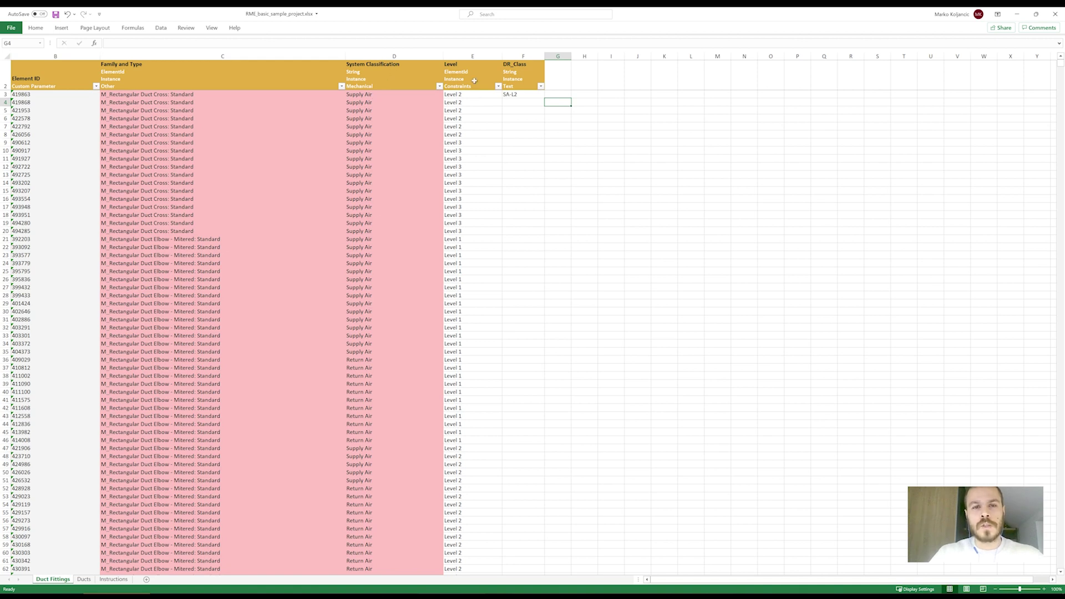
{"action": "left_click", "coordinate": [530, 94]}
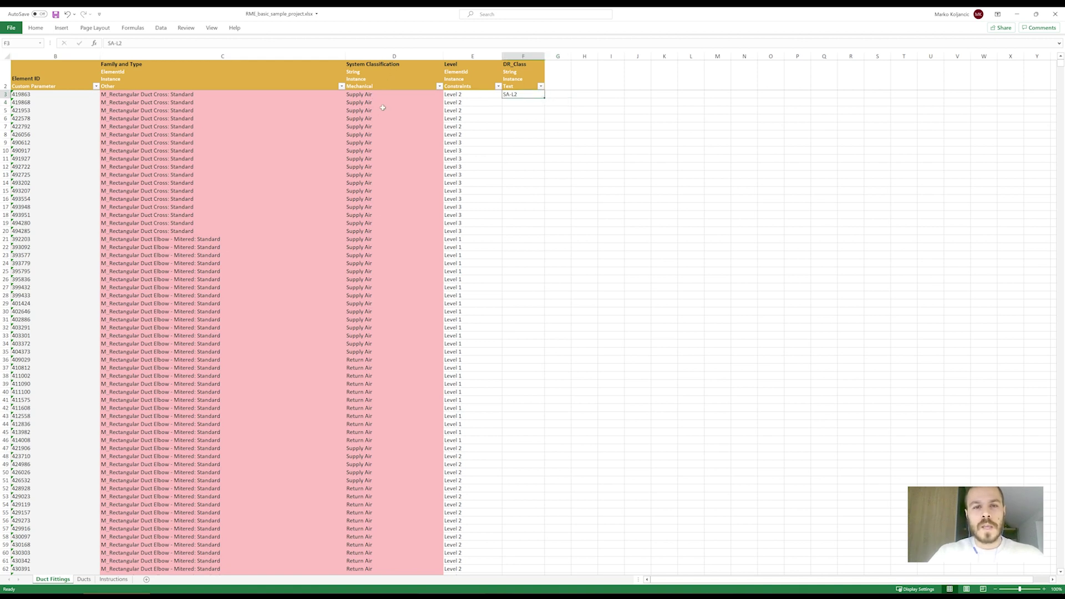
Filter the System Classification column to show only Supply Air, excluding Exhaust Air and Return Air
{"action": "left_click", "coordinate": [439, 87]}
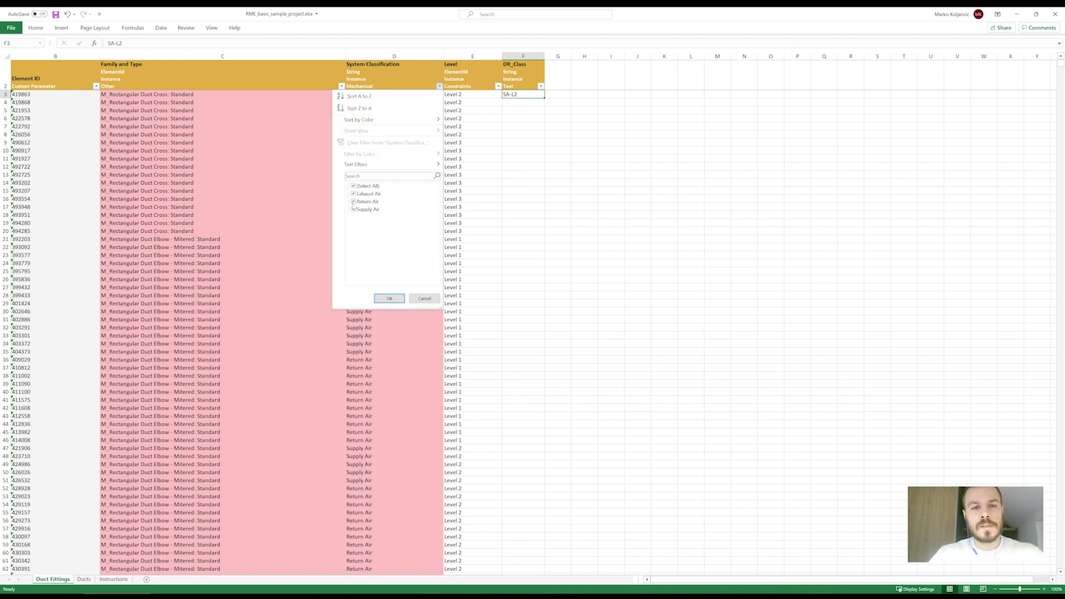
{"action": "left_click", "coordinate": [389, 299]}
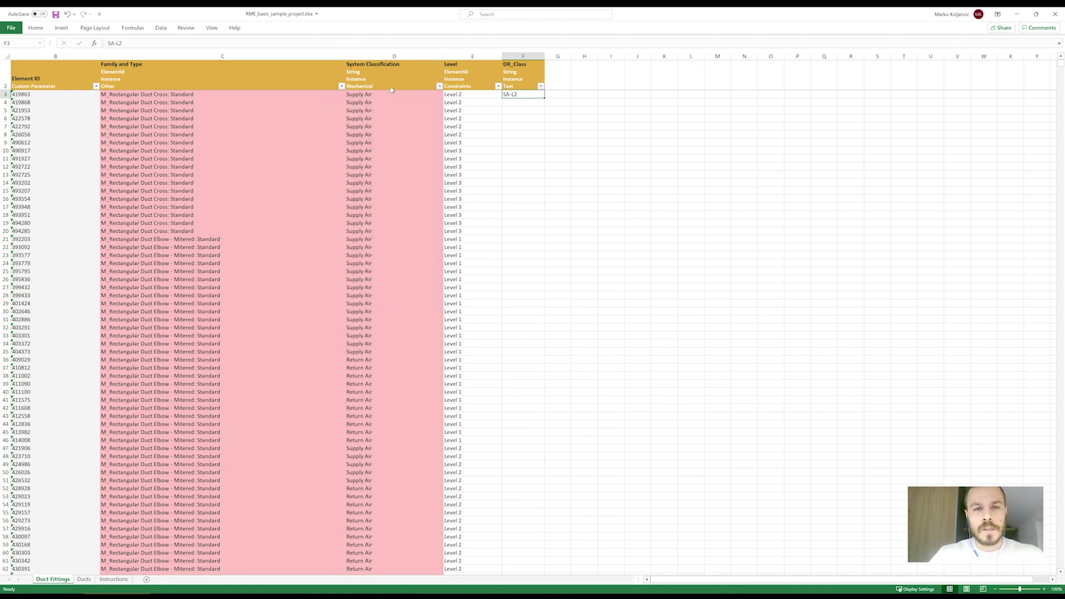
{"action": "left_click", "coordinate": [439, 87]}
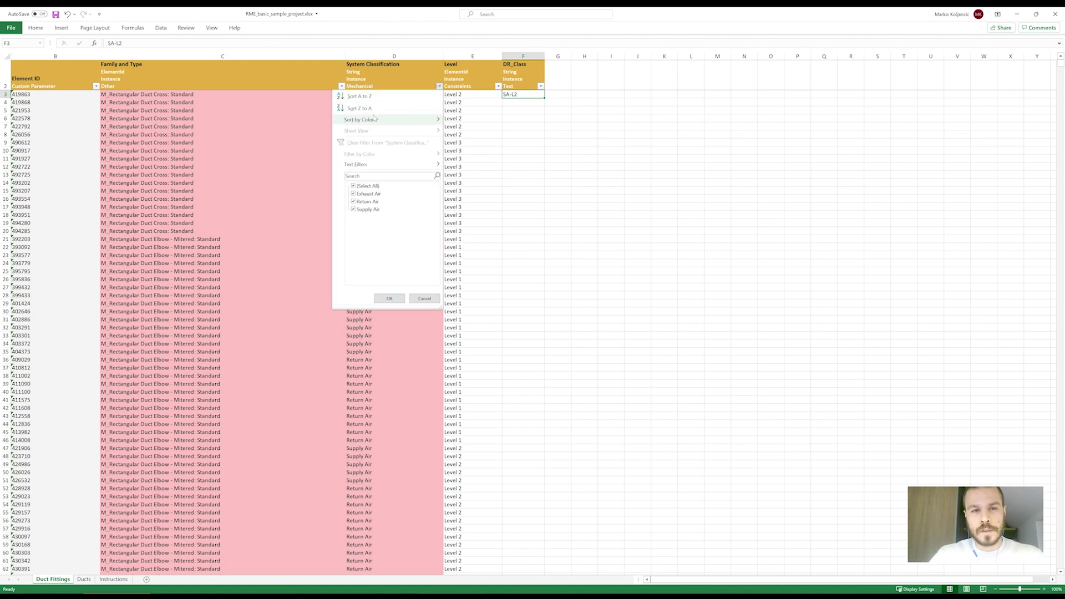
{"action": "left_click", "coordinate": [366, 193]}
{"action": "left_click", "coordinate": [366, 202]}
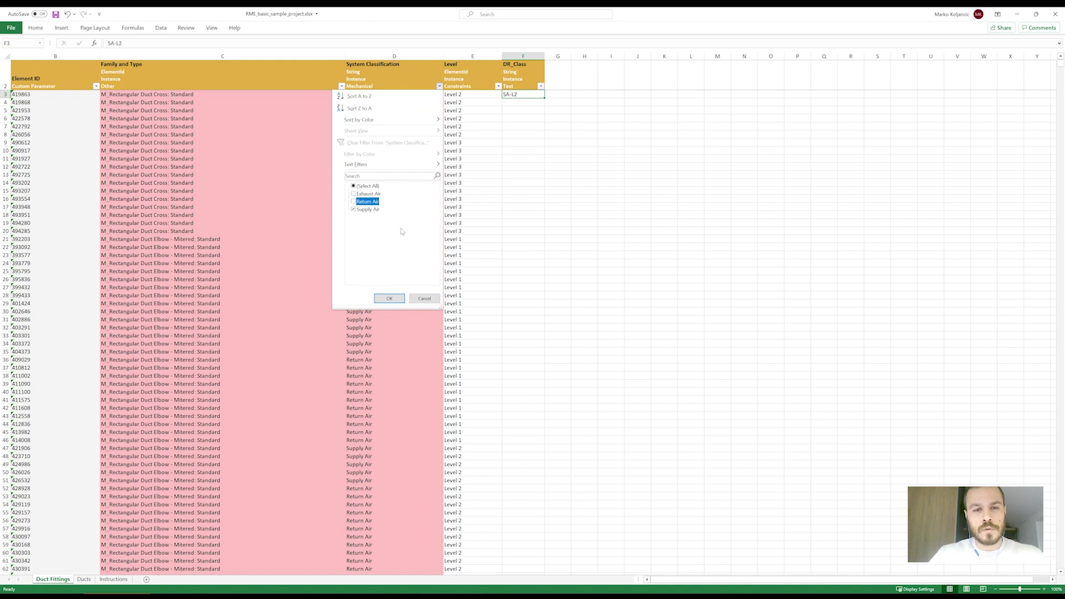
{"action": "left_click", "coordinate": [384, 296]}
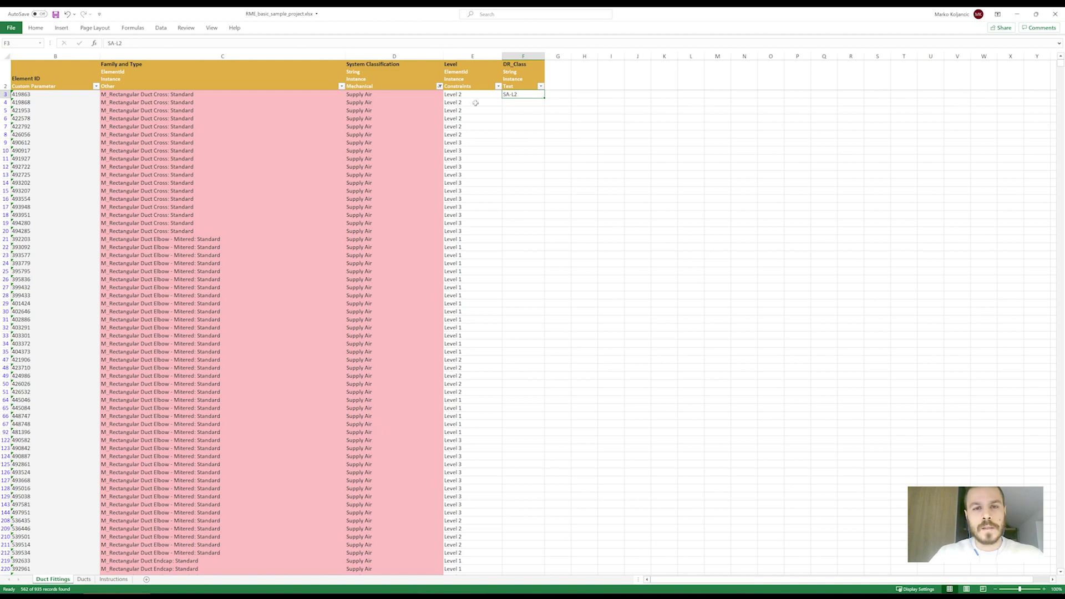
Filter the Level column to show only Level 1, excluding Level 2 and Level 3
{"action": "left_click", "coordinate": [498, 86]}
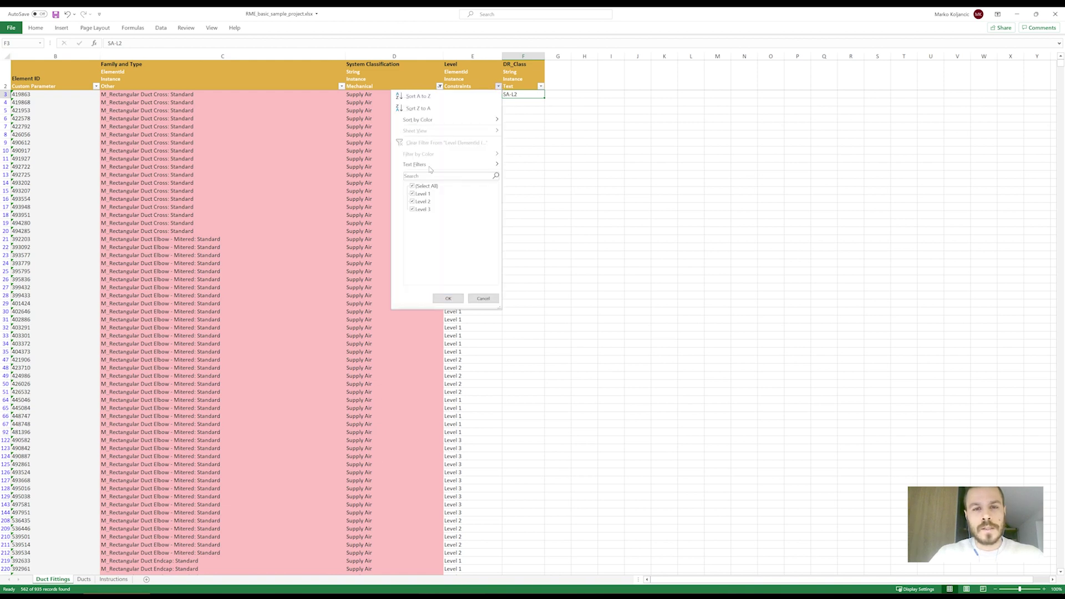
{"action": "left_click", "coordinate": [413, 209]}
{"action": "left_click", "coordinate": [412, 202]}
{"action": "left_click", "coordinate": [412, 201]}
{"action": "left_click", "coordinate": [448, 299]}
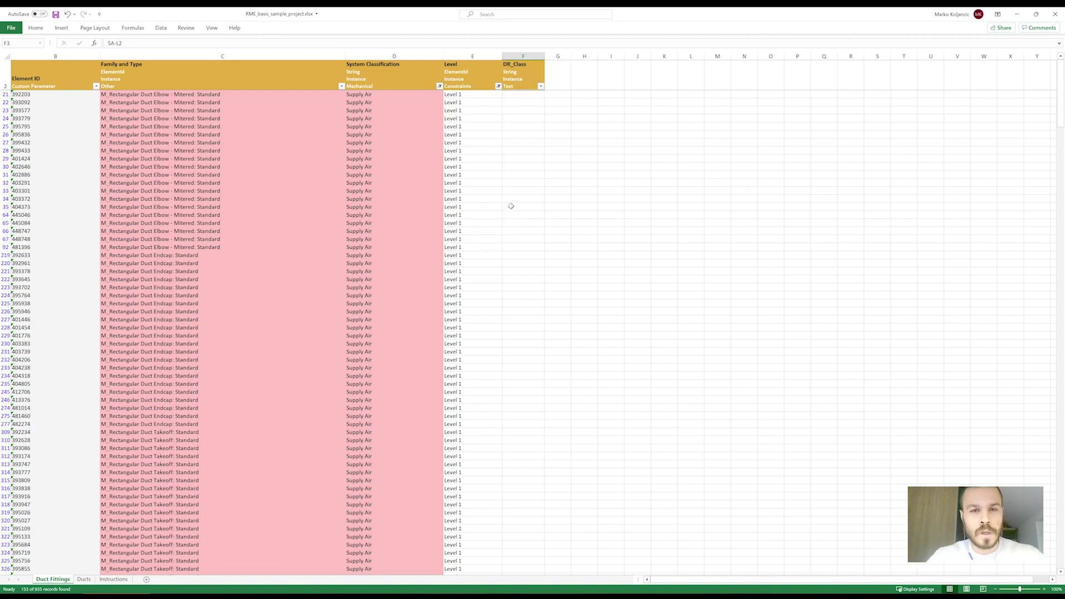
Enter SA_L1 in DR_Class cell F21 and fill it down all the filtered duct fitting rows
{"action": "left_click", "coordinate": [532, 96]}
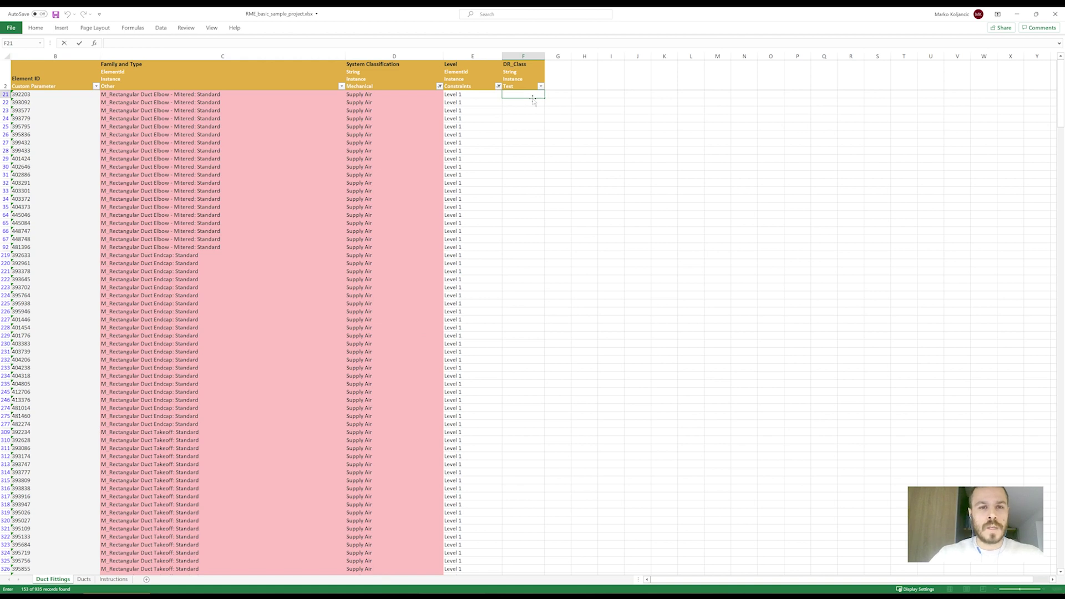
{"action": "type", "text": "SA_L1"}
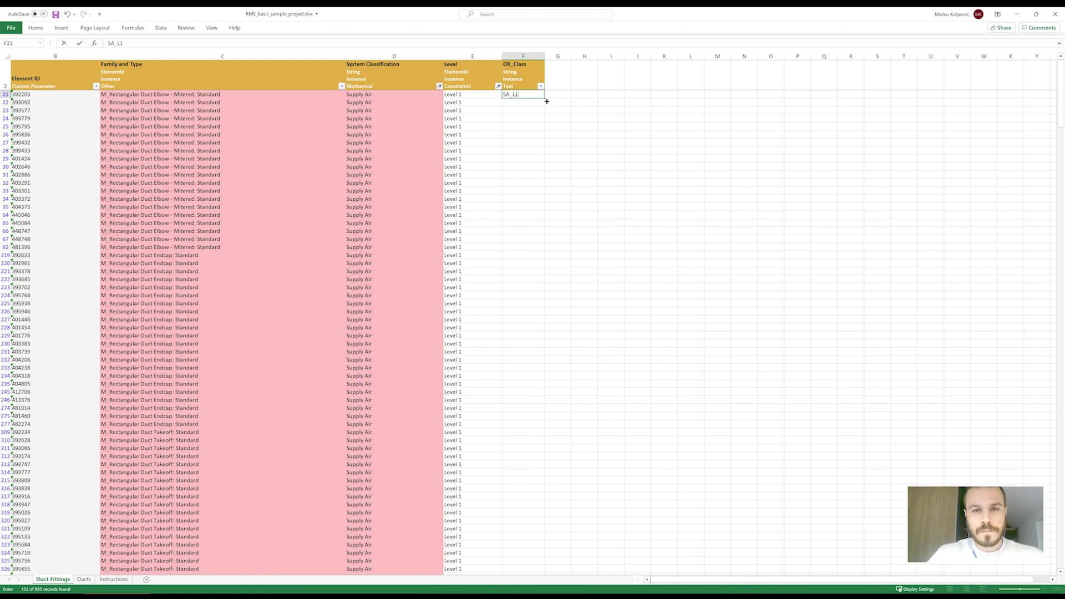
{"action": "double_click", "coordinate": [544, 98]}
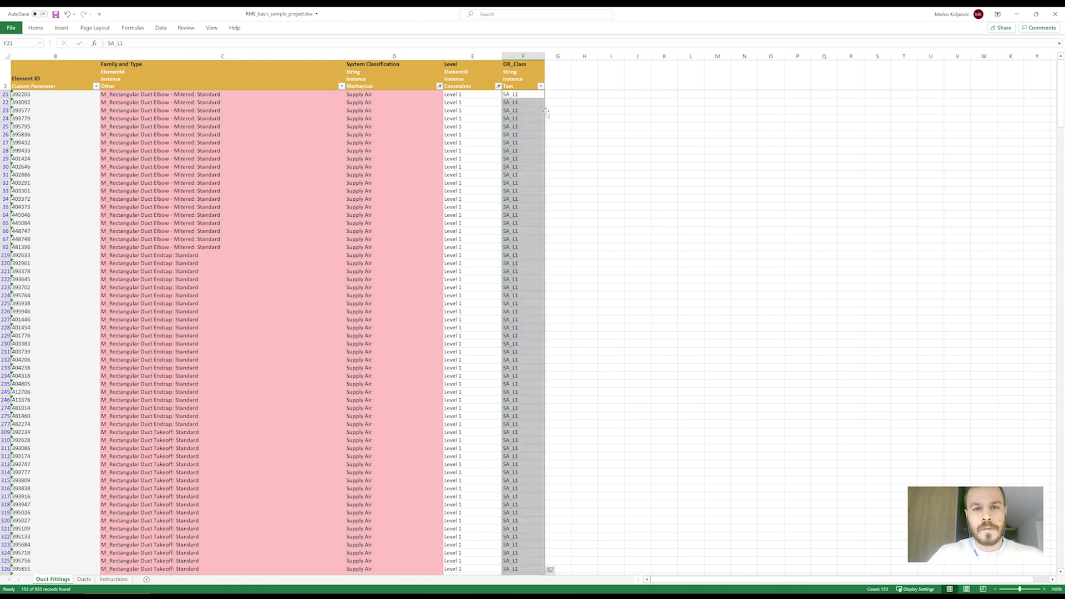
{"action": "left_click", "coordinate": [516, 287]}
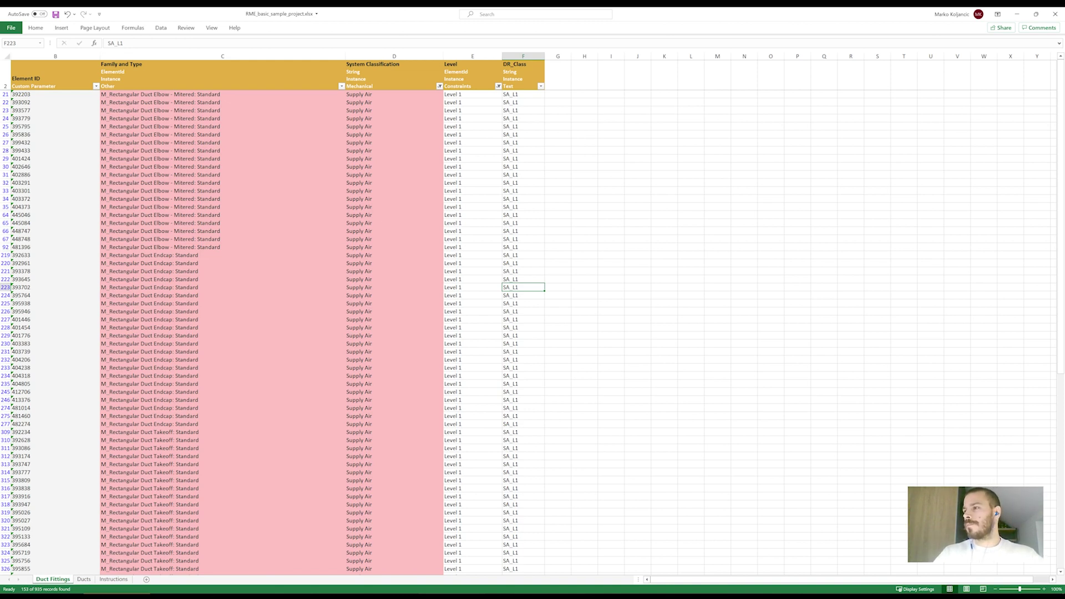
Examine the DR_Class values against System Classification and Reference Level on the Ducts sheet, and return to SheetLink in Revit
{"action": "key", "text": "ctrl+Page_Down"}
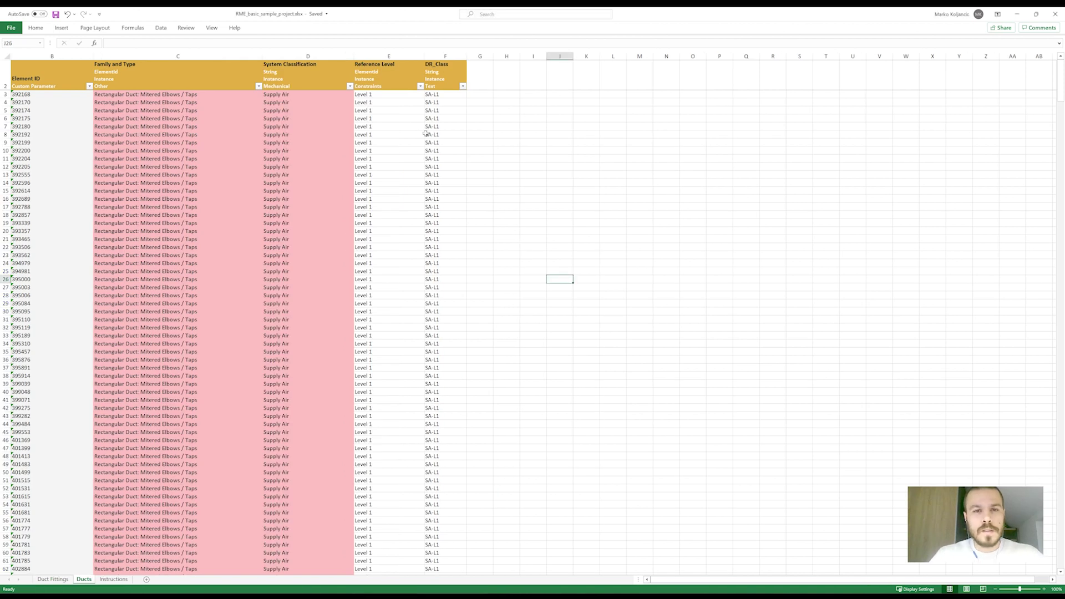
{"action": "left_click_drag", "start_coordinate": [385, 96], "coordinate": [434, 112]}
{"action": "left_click", "coordinate": [433, 134]}
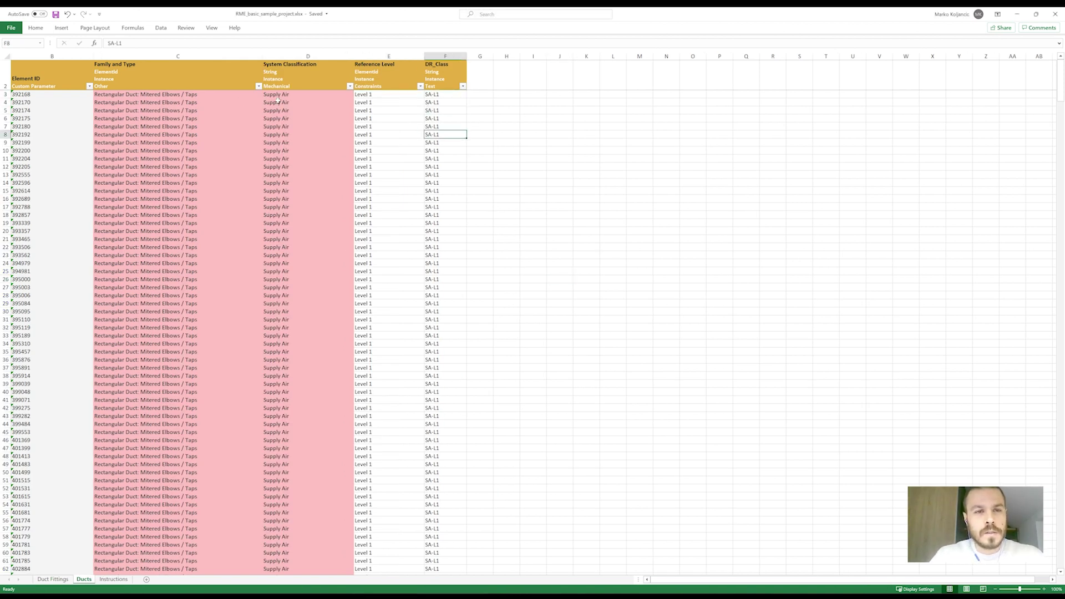
{"action": "left_click", "coordinate": [448, 95]}
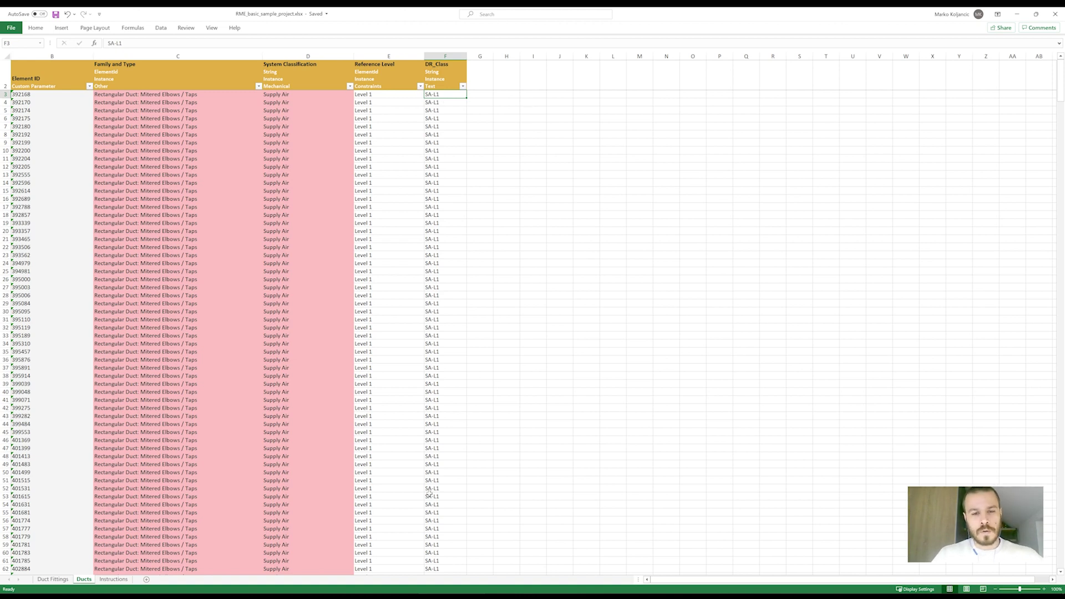
{"action": "scroll", "coordinate": [434, 486], "scroll_direction": "down", "scroll_amount": 20}
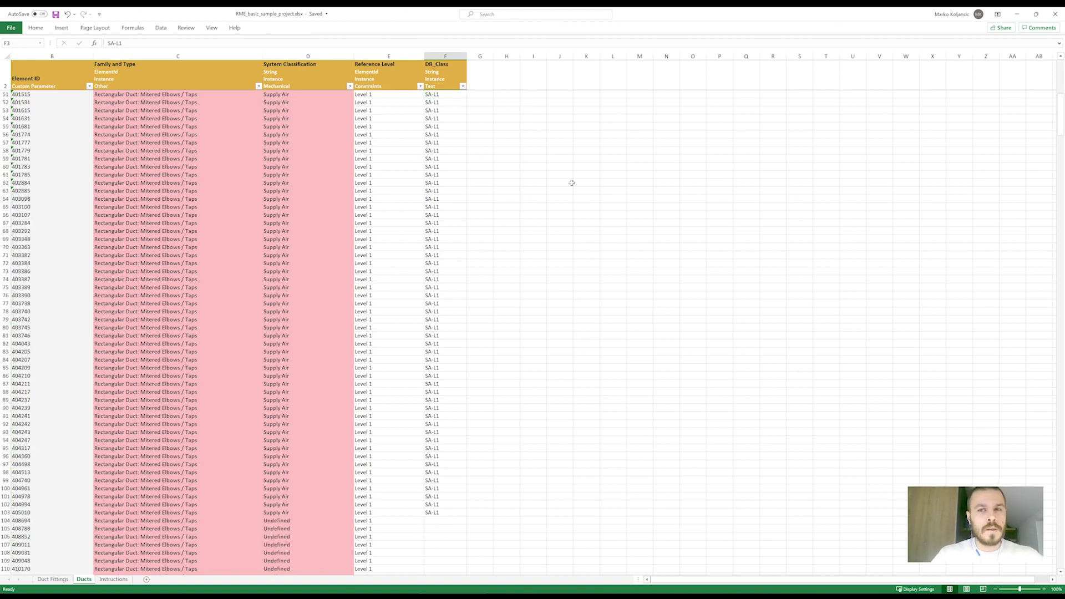
{"action": "left_click", "coordinate": [1017, 14]}
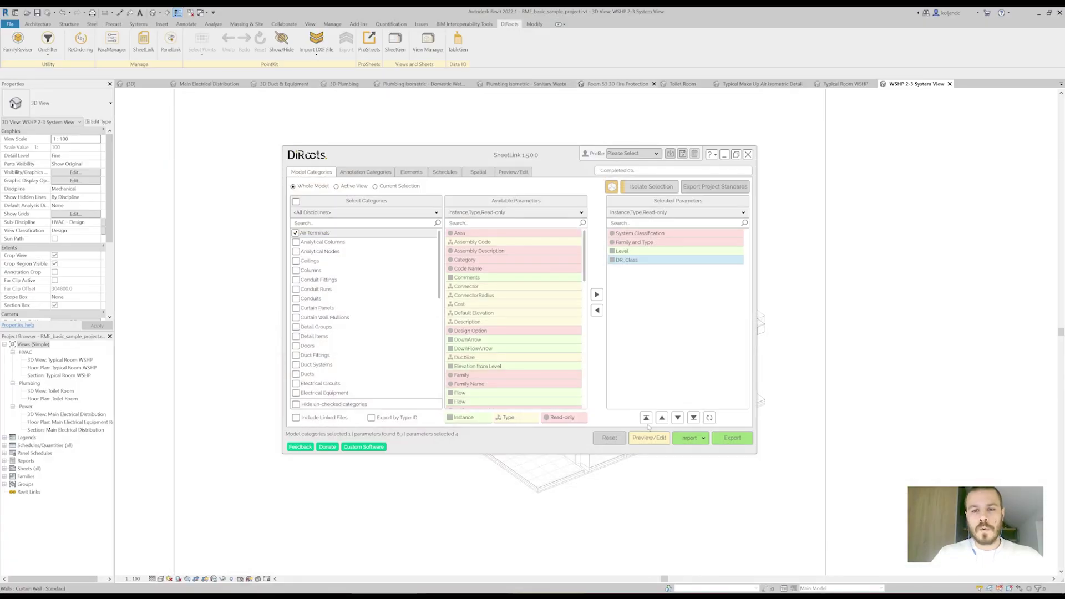
Import the edited values from the Excel file RME_basic_sample_project.xlsx into the model, acknowledge the update and close SheetLink
{"action": "left_click", "coordinate": [698, 438]}
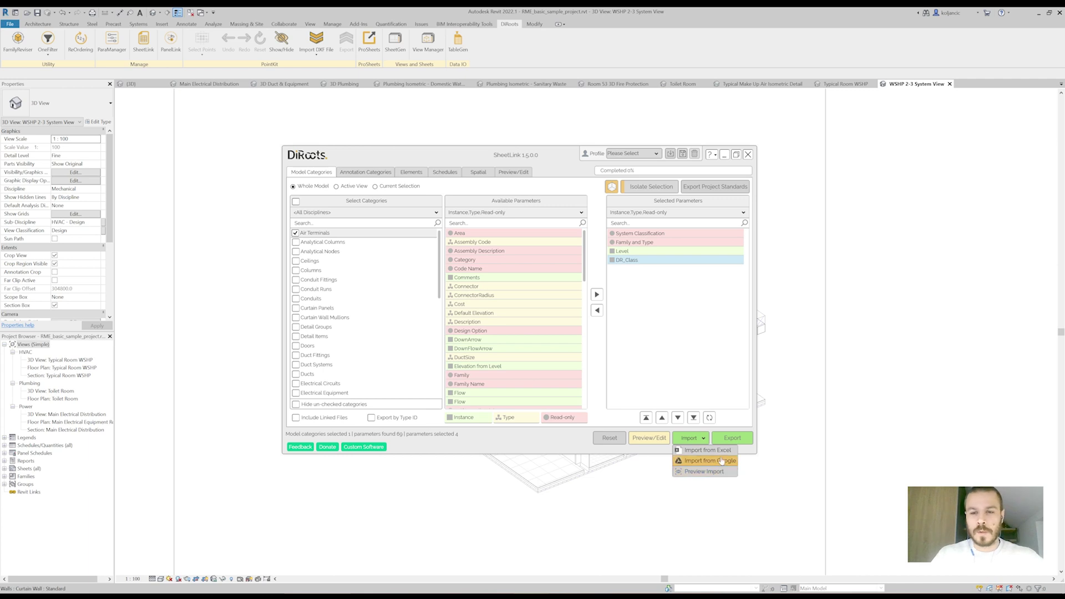
{"action": "left_click", "coordinate": [718, 452]}
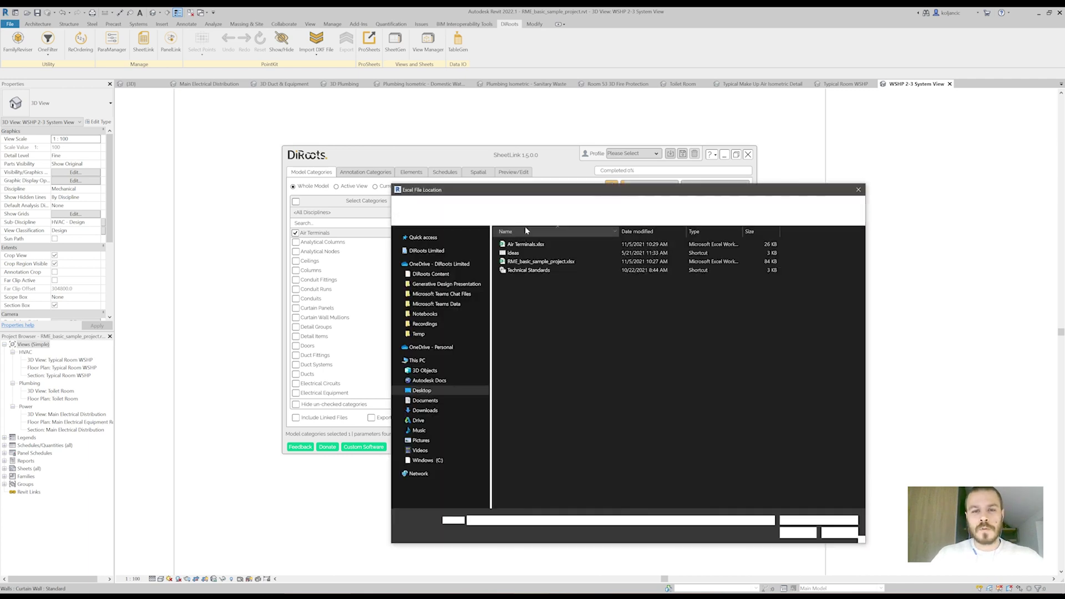
{"action": "double_click", "coordinate": [532, 261]}
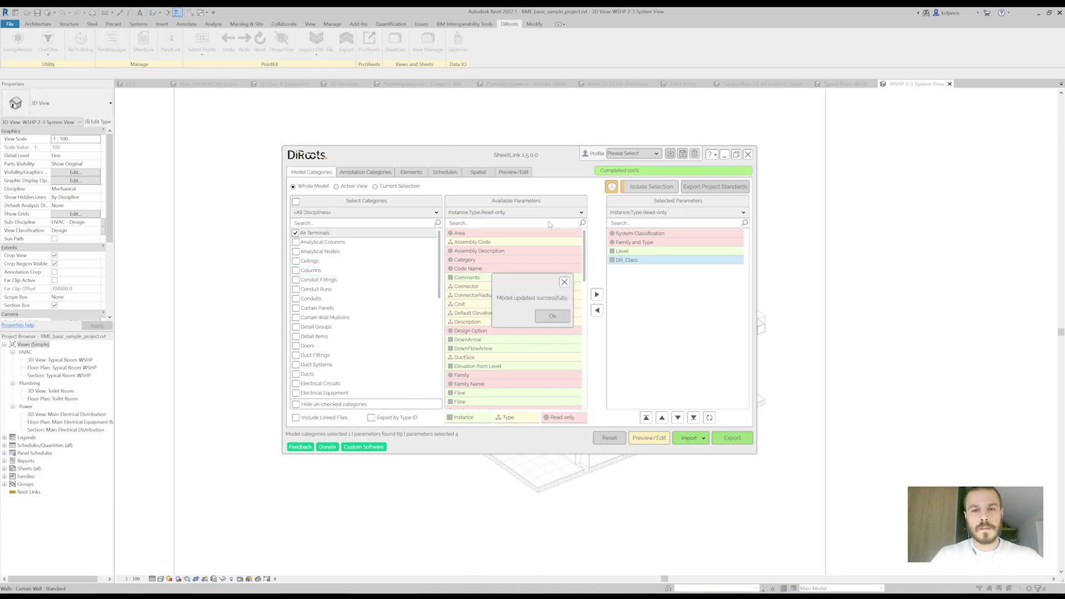
{"action": "left_click", "coordinate": [546, 323]}
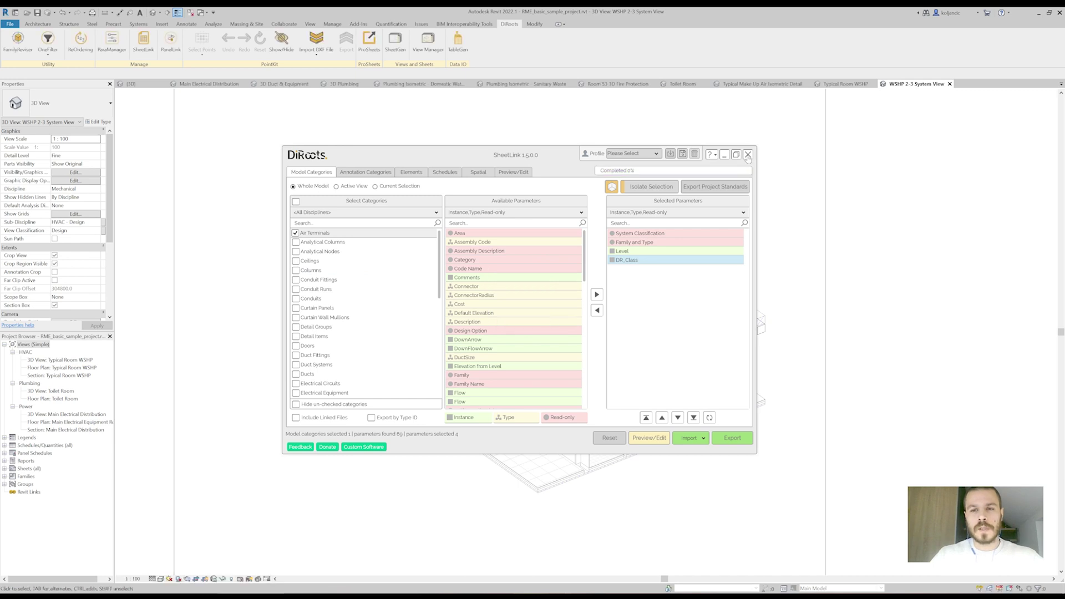
{"action": "left_click", "coordinate": [748, 155]}
{"action": "middle_click_drag", "start_coordinate": [456, 270], "coordinate": [429, 283]}
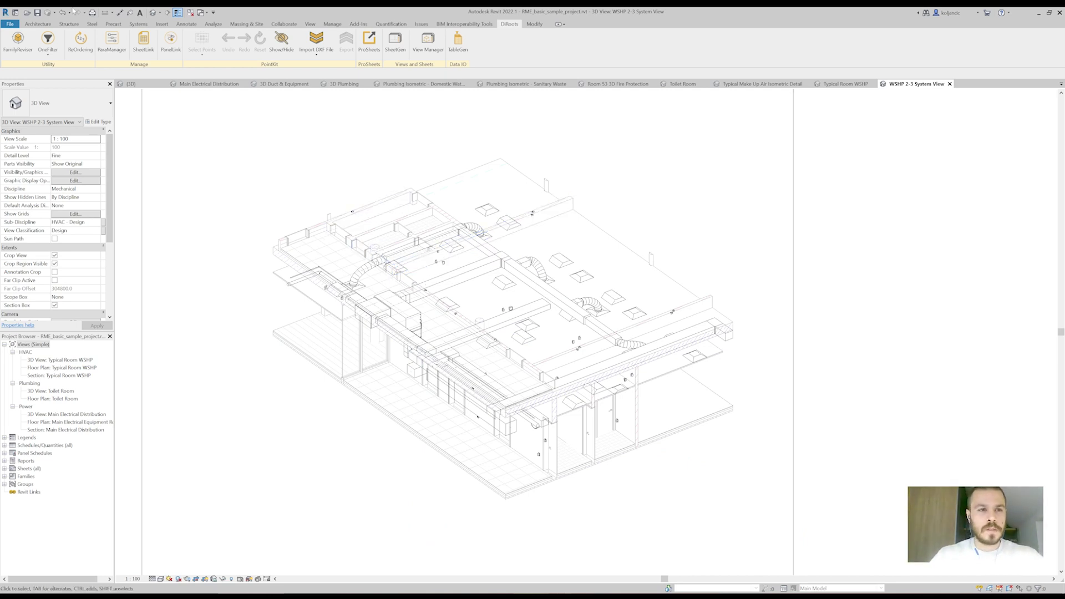
Reopen SheetLink, choose the Ducts category and add Family and Type and DR_Class to the selected parameters
{"action": "left_click", "coordinate": [147, 53]}
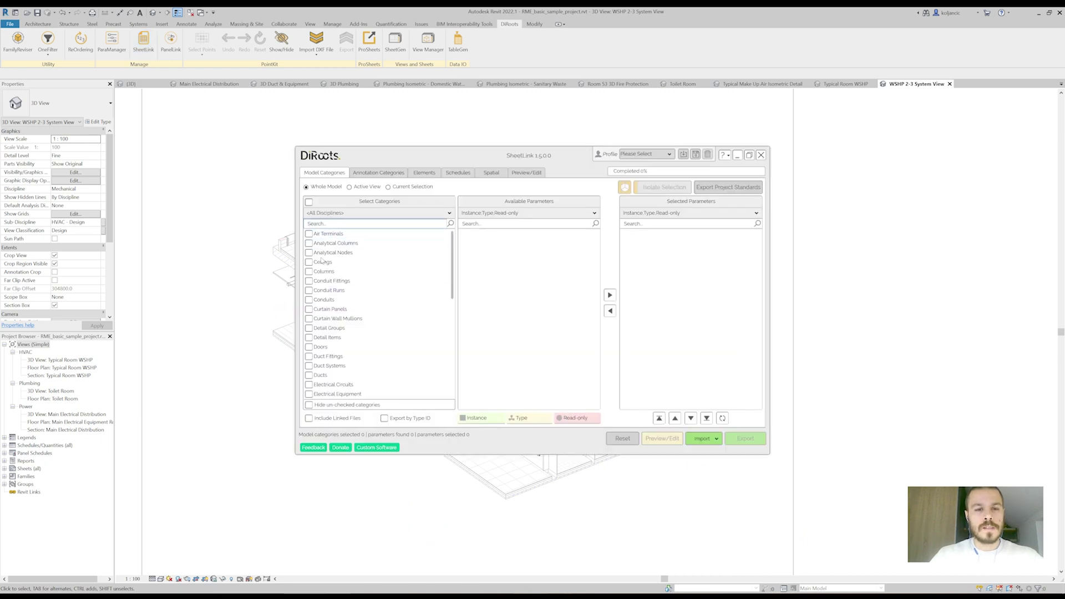
{"action": "left_click", "coordinate": [309, 375]}
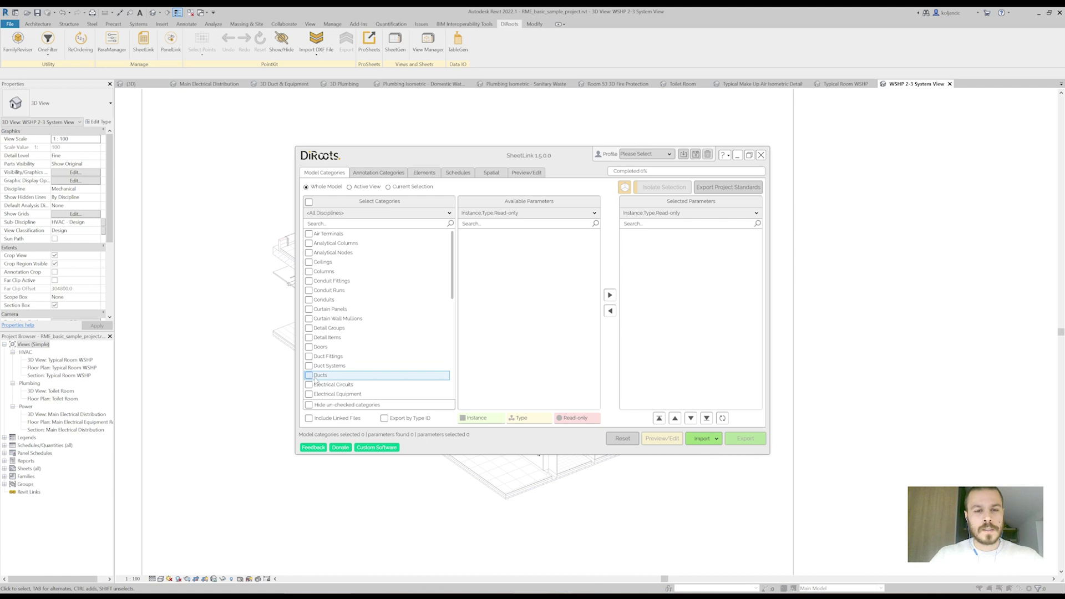
{"action": "left_click", "coordinate": [492, 224]}
{"action": "type", "text": "fam"}
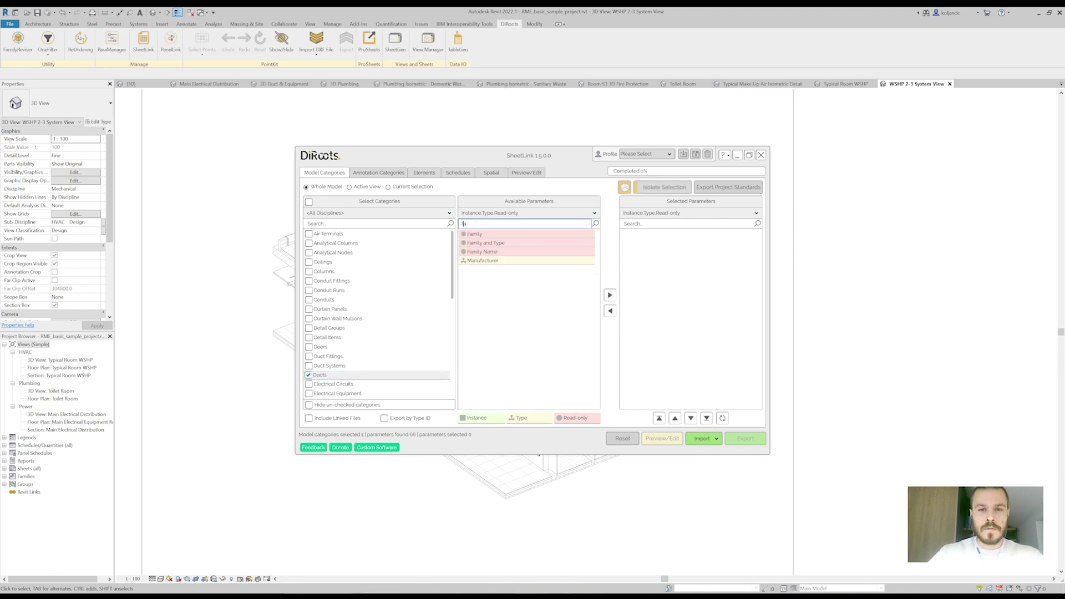
{"action": "double_click", "coordinate": [485, 244]}
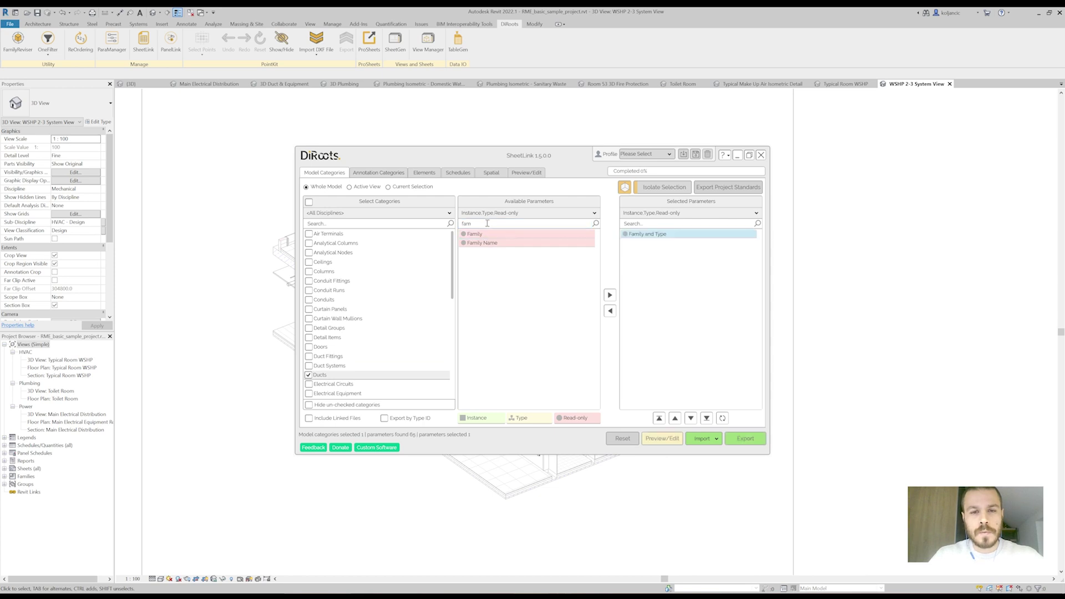
{"action": "type", "text": "dr"}
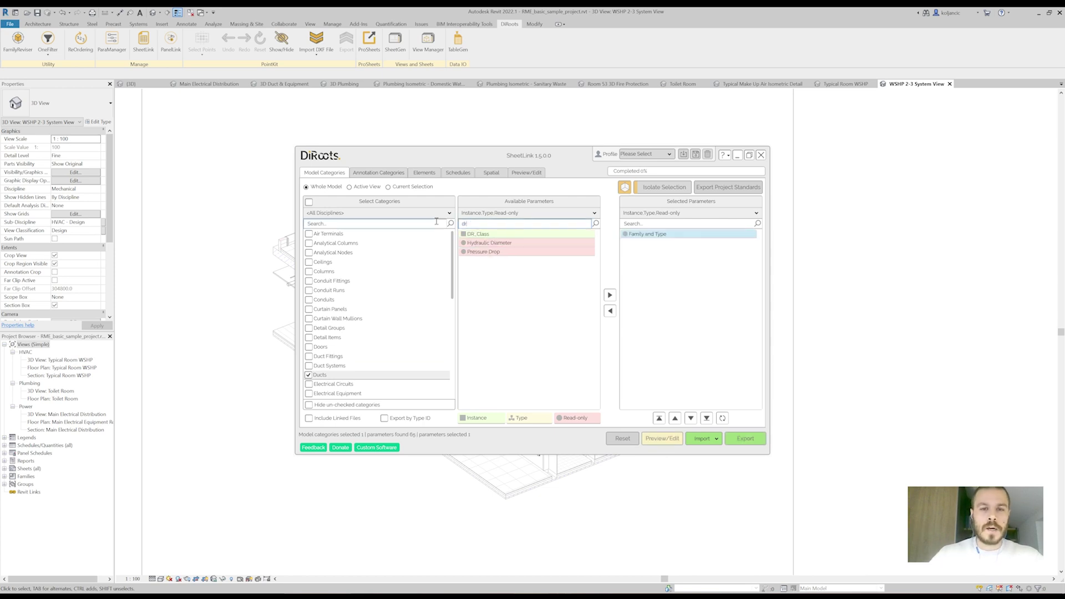
{"action": "double_click", "coordinate": [482, 234]}
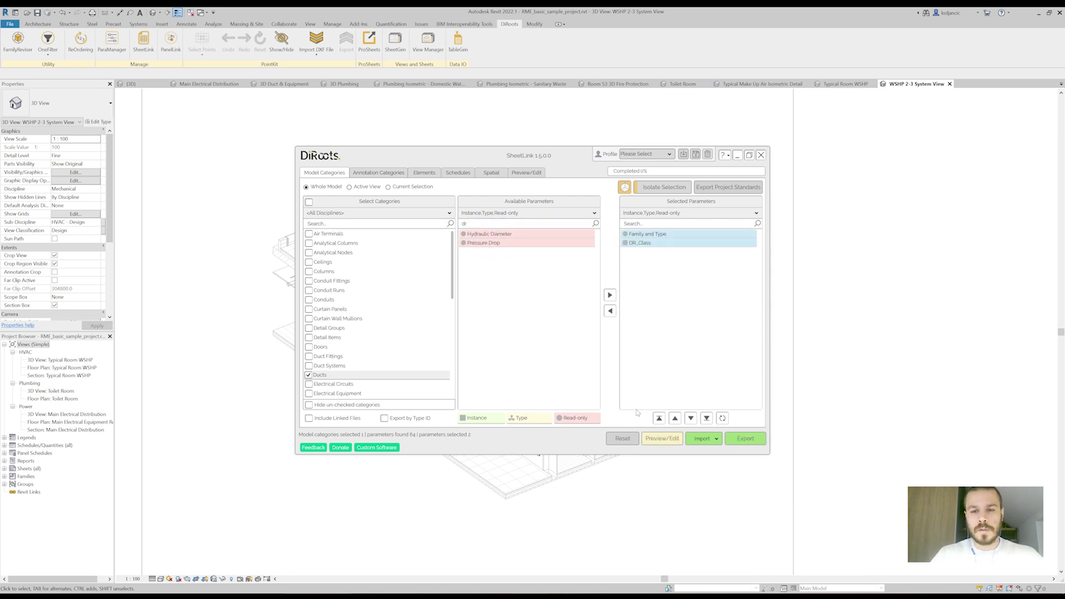
Preview the Ducts data, examine the imported DR_Class values down the sheet and close SheetLink
{"action": "left_click", "coordinate": [662, 438]}
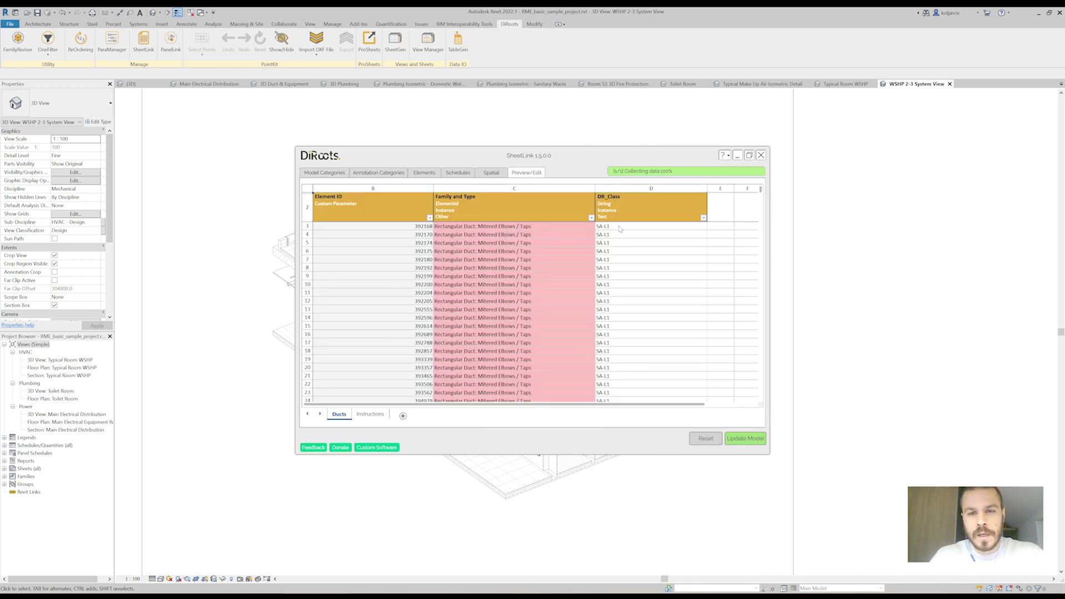
{"action": "scroll", "coordinate": [643, 326], "scroll_direction": "down", "scroll_amount": 1}
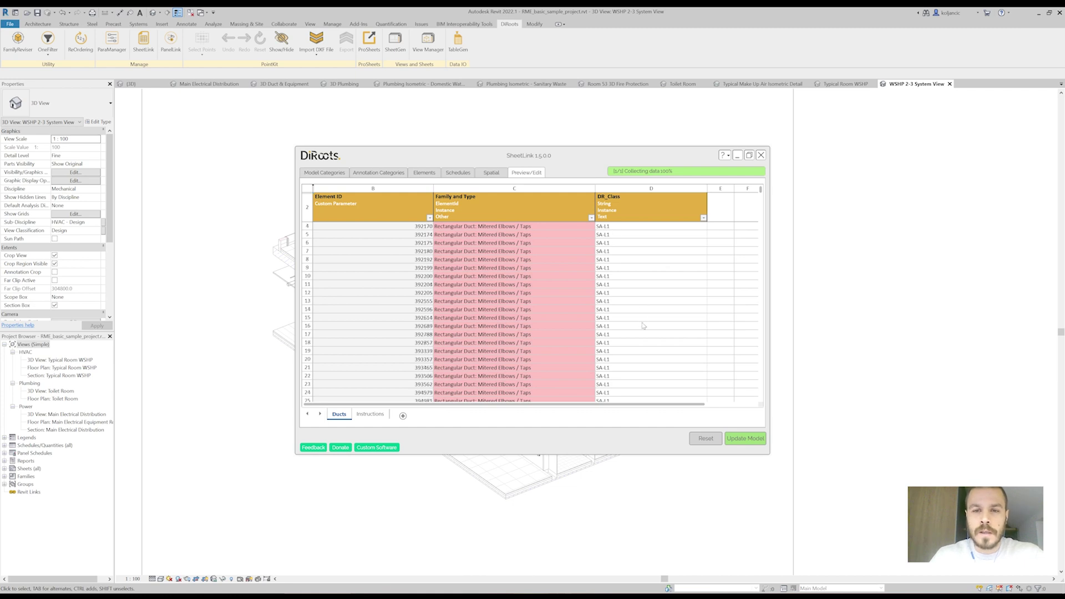
{"action": "scroll", "coordinate": [634, 330], "scroll_direction": "down", "scroll_amount": 2}
{"action": "left_click_drag", "start_coordinate": [761, 196], "coordinate": [761, 257]}
{"action": "left_click", "coordinate": [762, 257]}
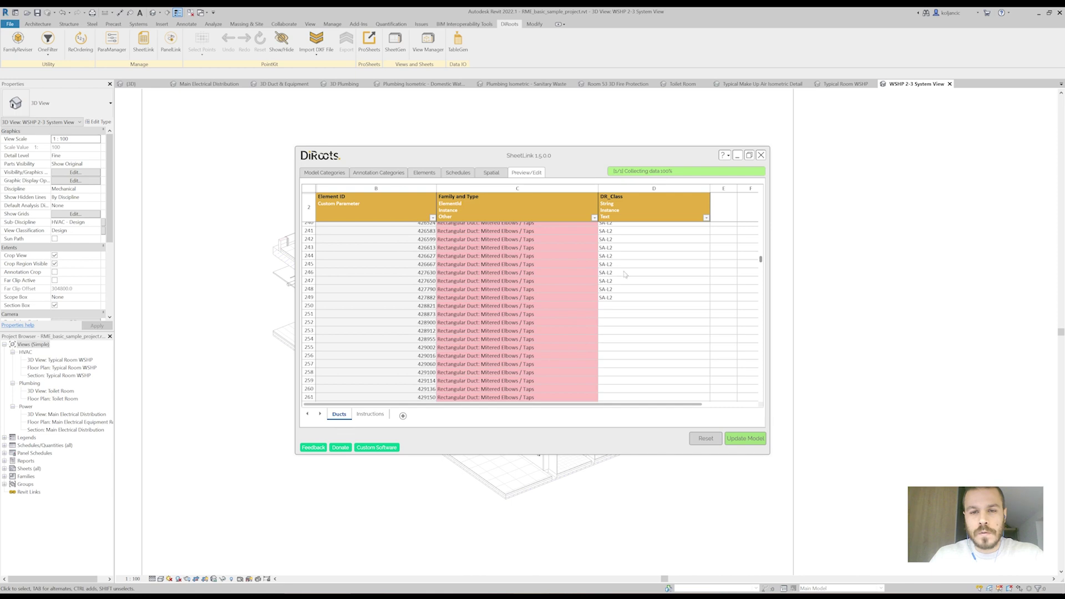
{"action": "left_click", "coordinate": [760, 155]}
Switch to the {3D} view and bring the whole building's duct network into closer view
{"action": "middle_click_drag", "start_coordinate": [638, 199], "coordinate": [690, 183]}
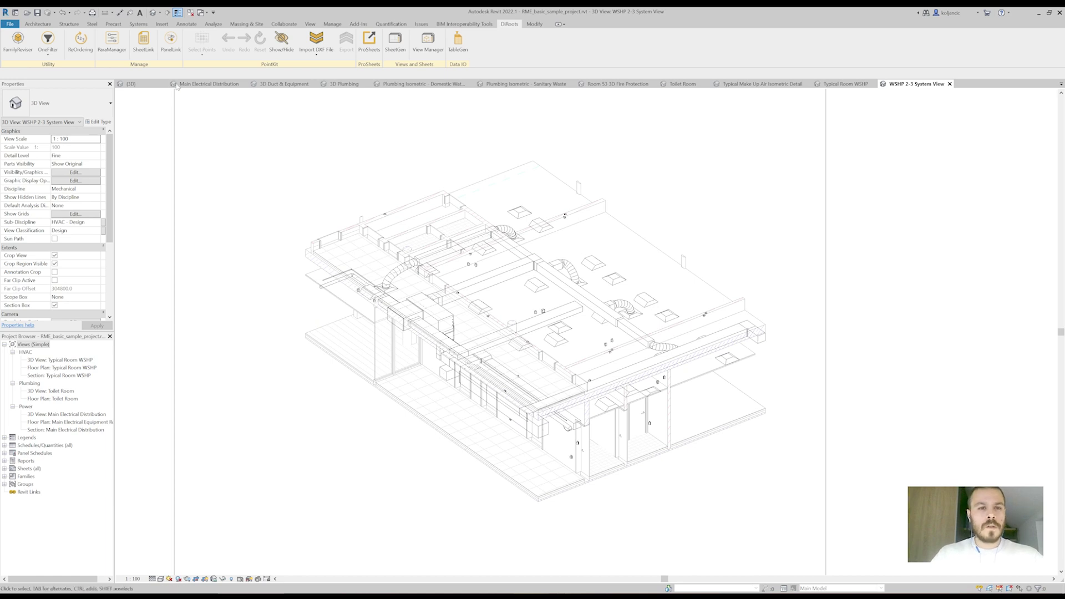
{"action": "left_click", "coordinate": [131, 84]}
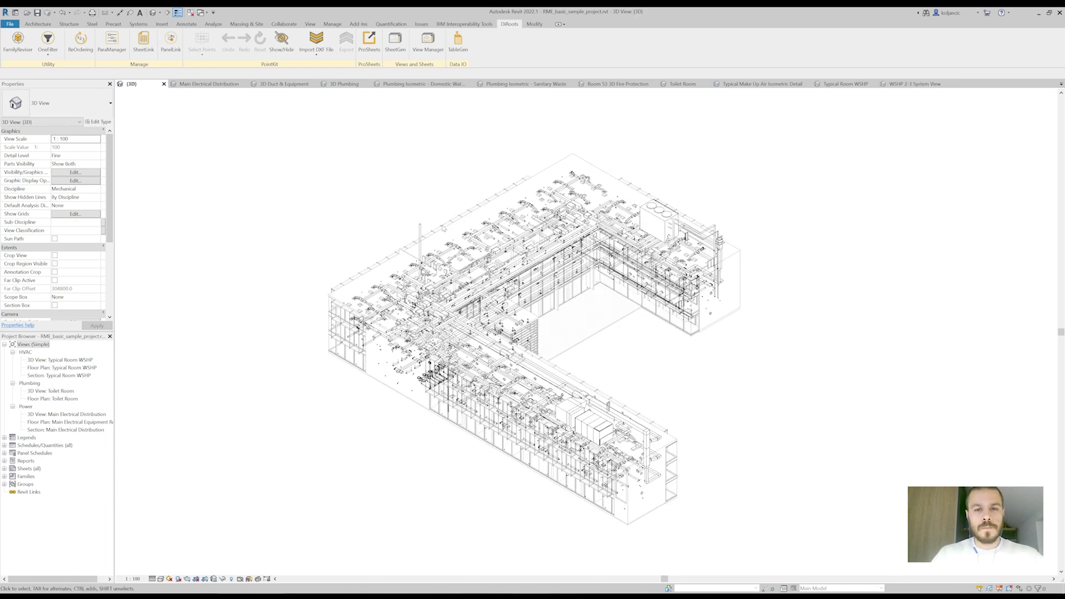
{"action": "mouse_move", "coordinate": [471, 303]}
{"action": "middle_mouse_down", "text": "shift"}
{"action": "mouse_move", "coordinate": [459, 255]}
{"action": "mouse_move", "coordinate": [460, 291]}
{"action": "middle_mouse_up", "text": "shift"}
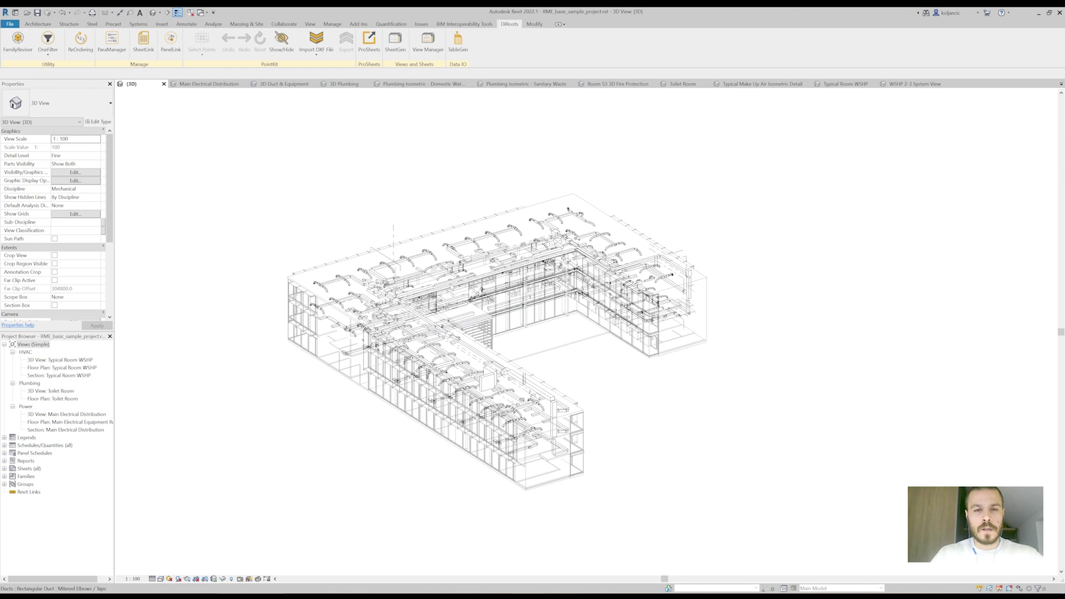
{"action": "scroll", "coordinate": [393, 301], "scroll_direction": "up", "scroll_amount": 4}
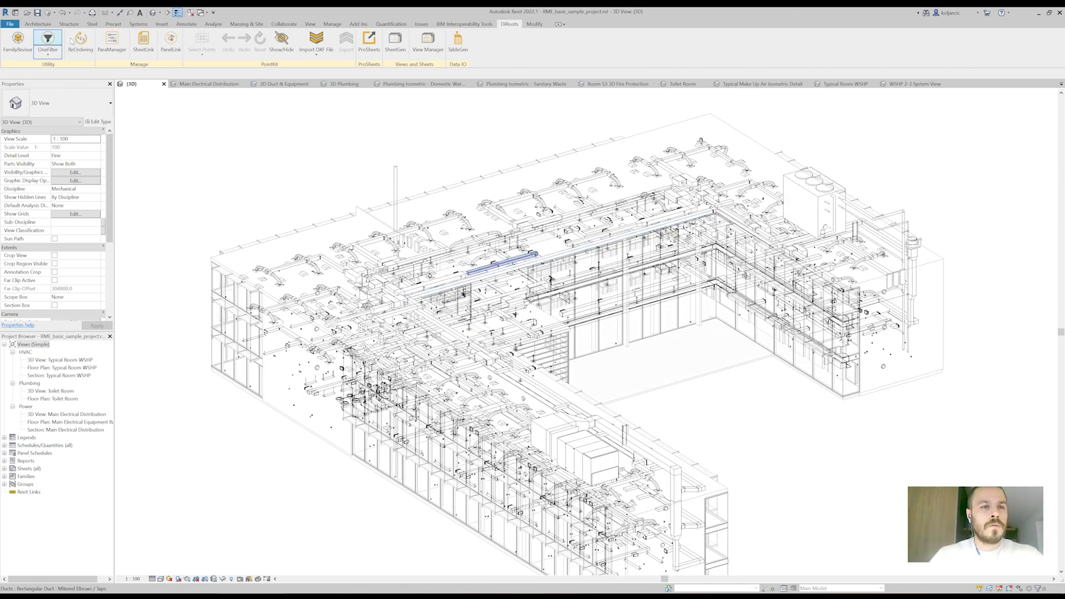
Open OneFilter and include the Air Terminals, Ducts and Duct Fittings categories from the whole model
{"action": "left_click", "coordinate": [49, 40]}
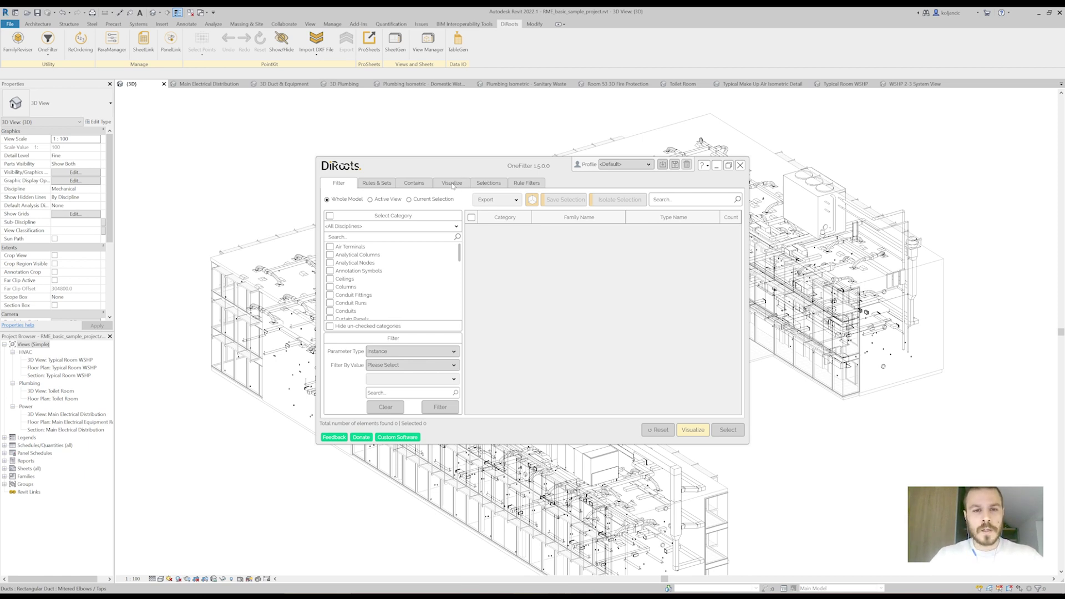
{"action": "left_click", "coordinate": [330, 246]}
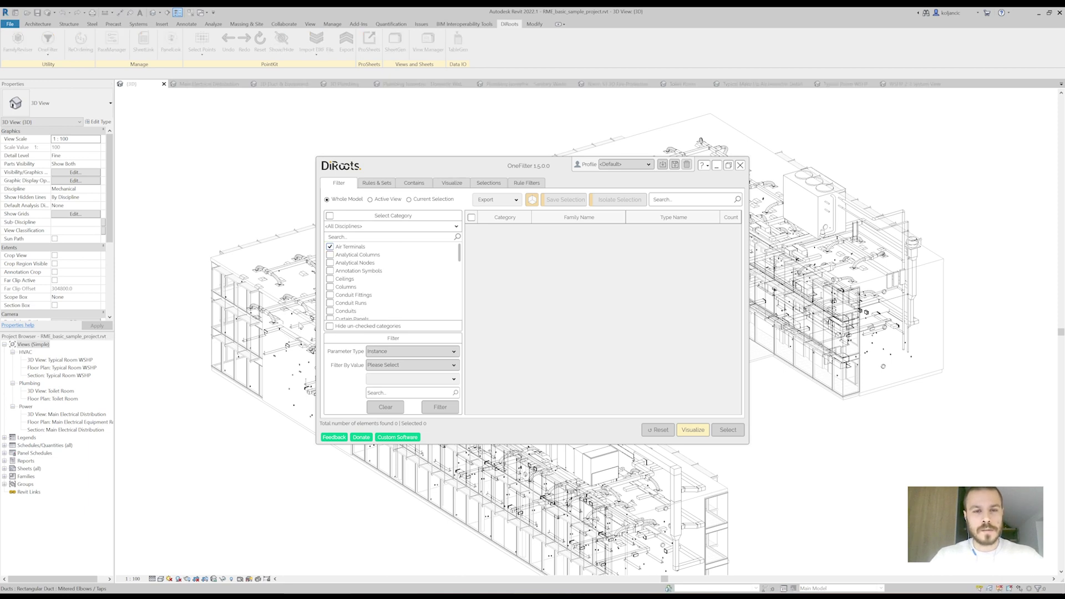
{"action": "scroll", "coordinate": [350, 302], "scroll_direction": "down", "scroll_amount": 3}
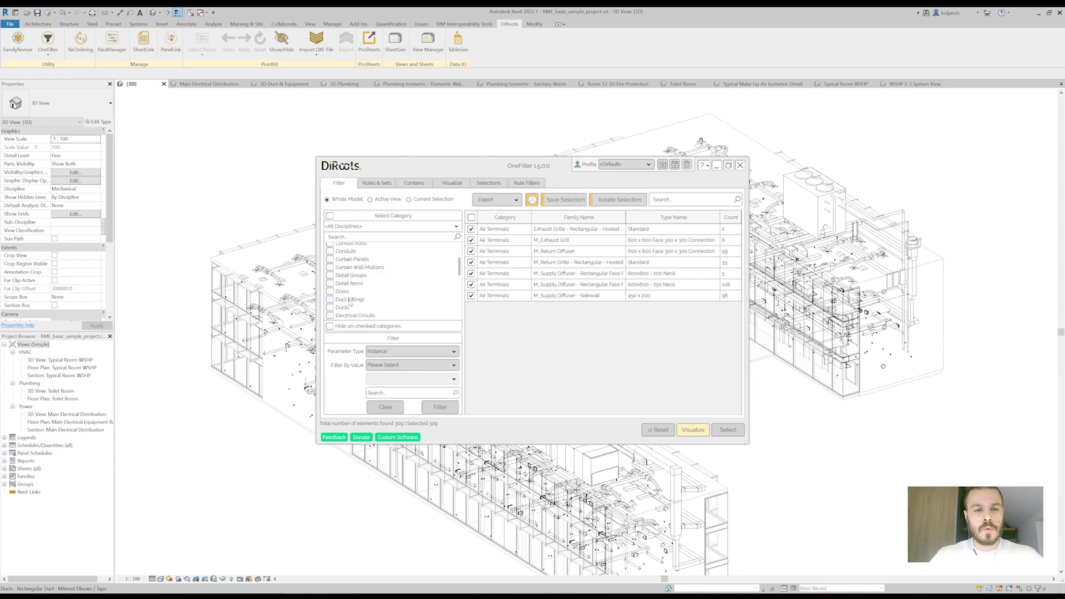
{"action": "left_click", "coordinate": [331, 307]}
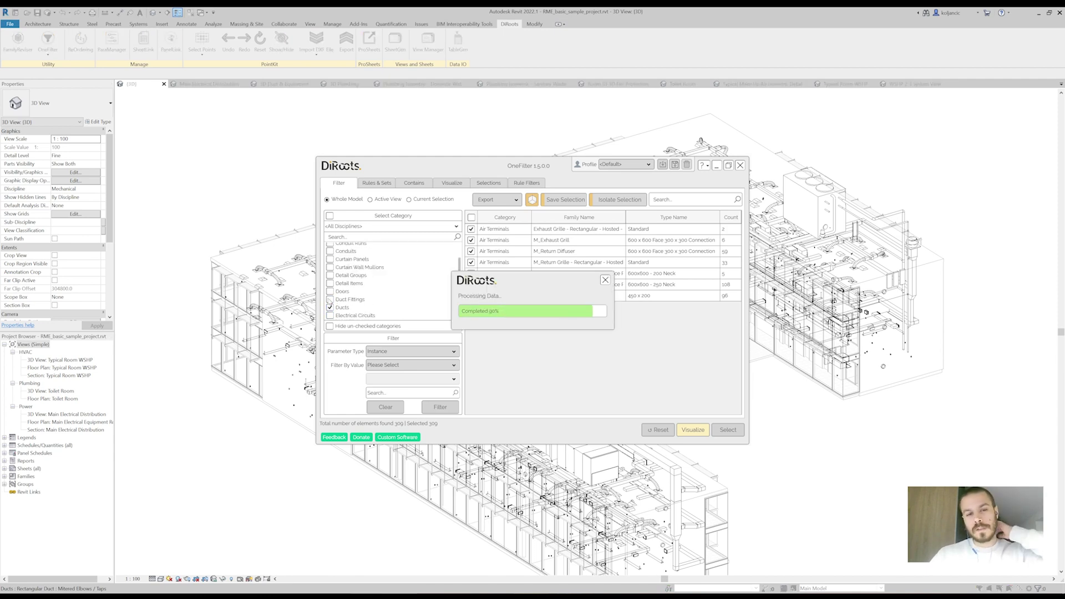
{"action": "left_click", "coordinate": [330, 300]}
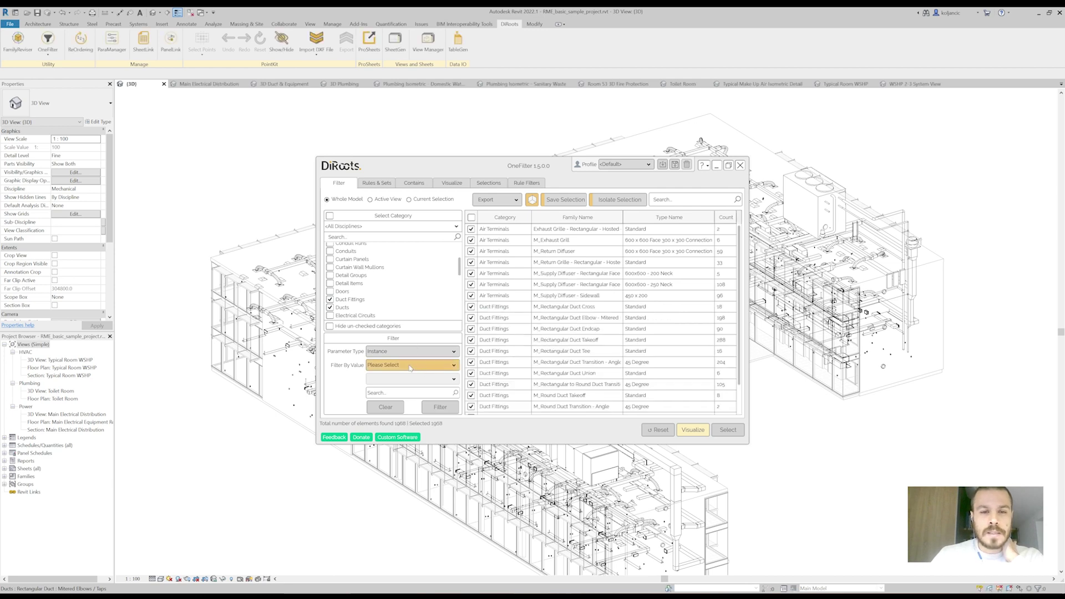
Filter the listed elements by the instance parameter DR_Class with the condition contains "L"
{"action": "left_click", "coordinate": [413, 367]}
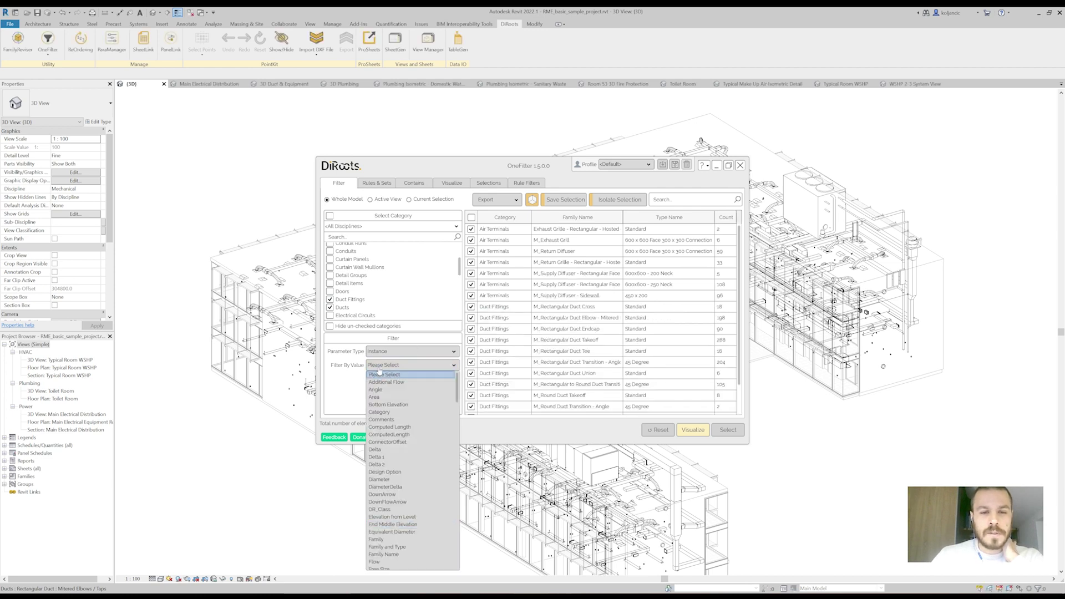
{"action": "left_click", "coordinate": [396, 509]}
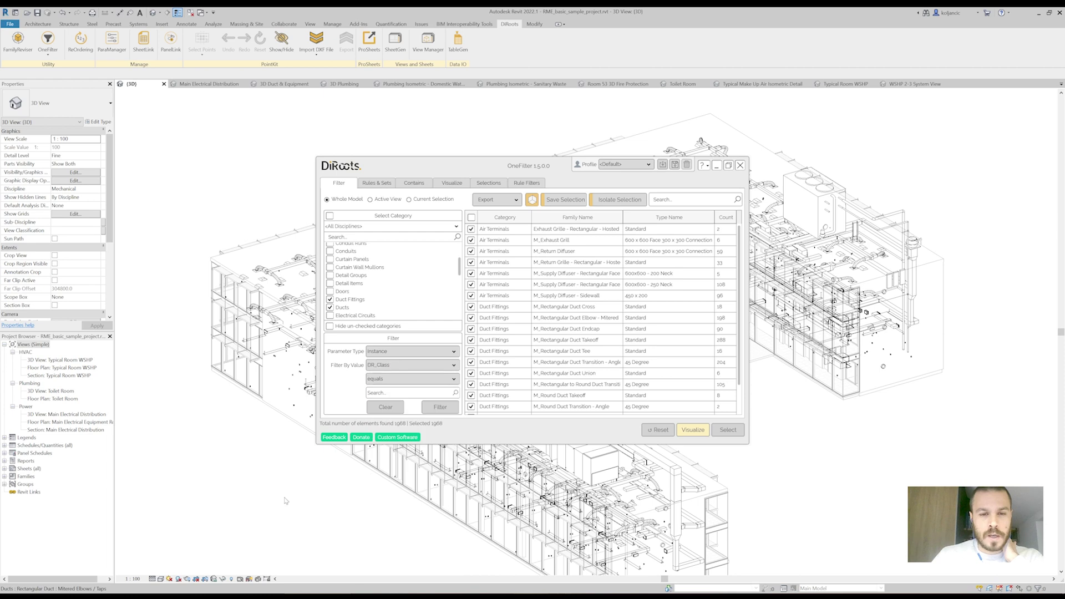
{"action": "left_click", "coordinate": [389, 379]}
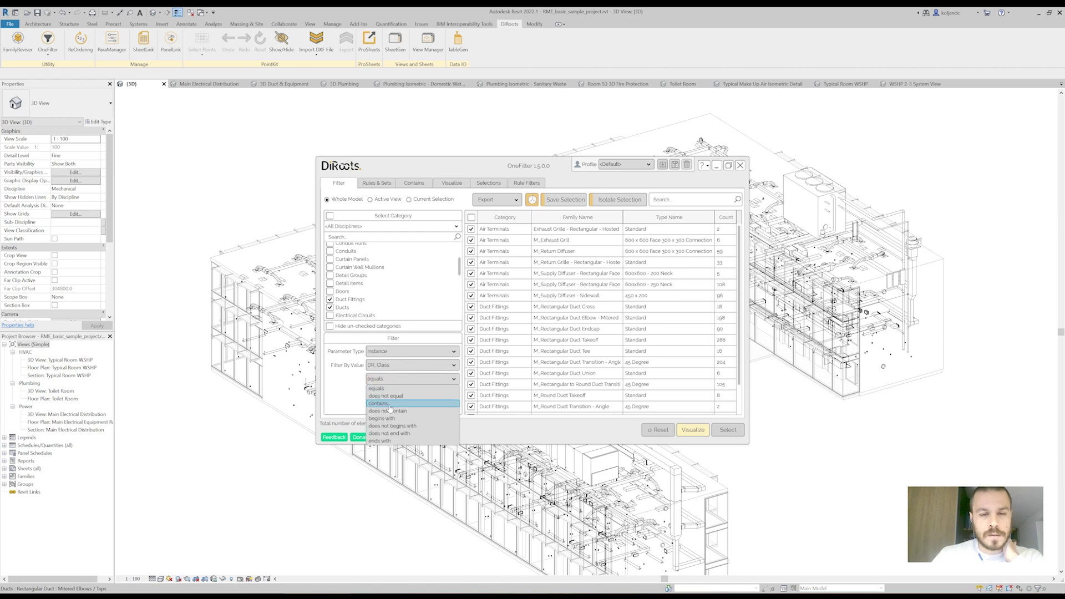
{"action": "left_click", "coordinate": [389, 406]}
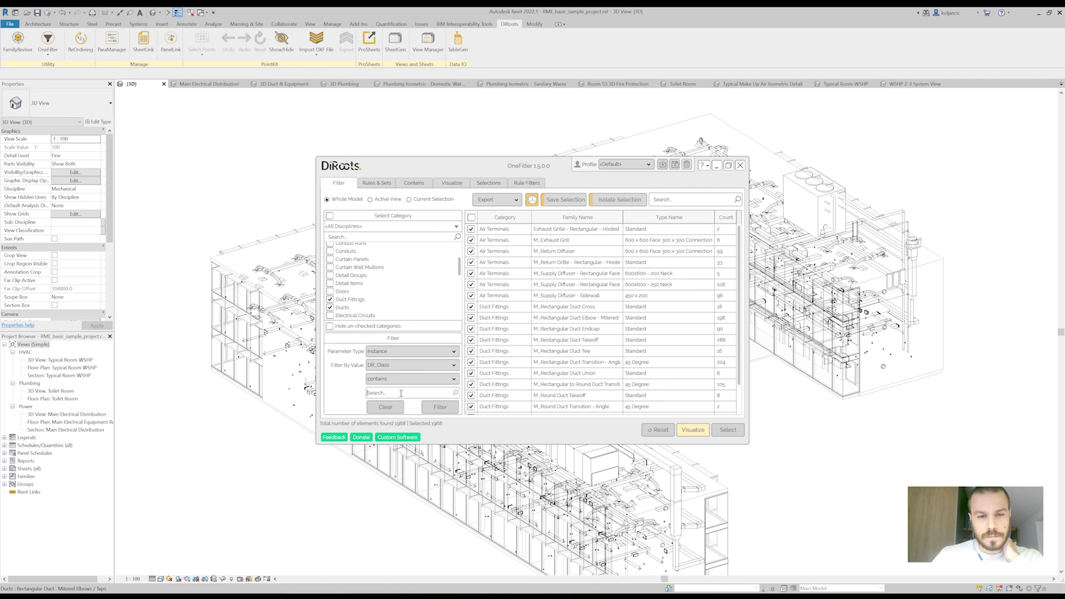
{"action": "type", "text": "Li"}
{"action": "left_click", "coordinate": [440, 406]}
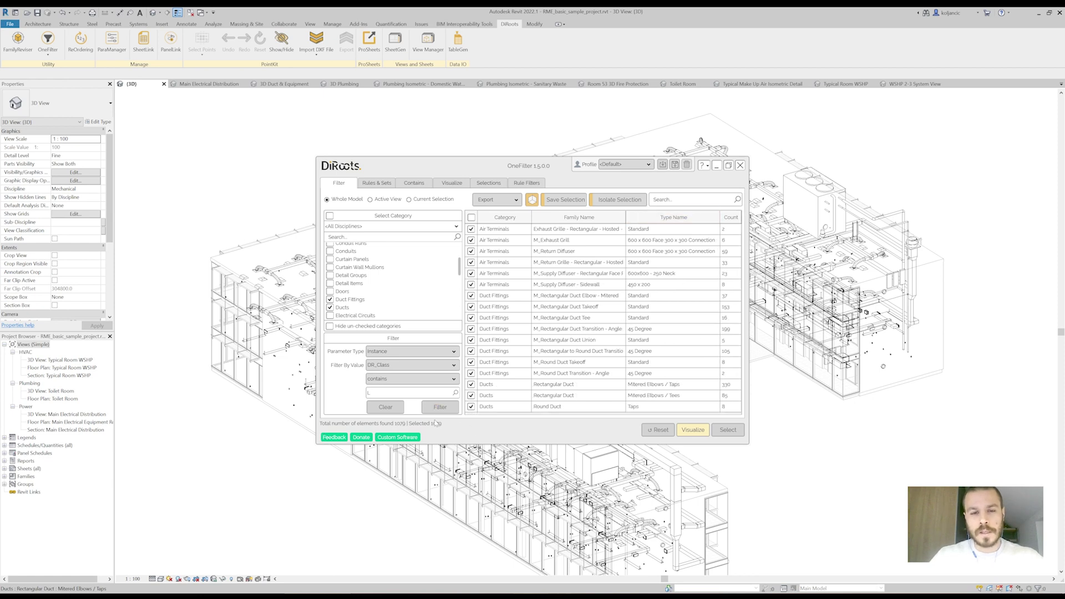
Visualize the filtered elements by the DR_Class parameter and review the preview colors of its values
{"action": "left_click", "coordinate": [693, 430]}
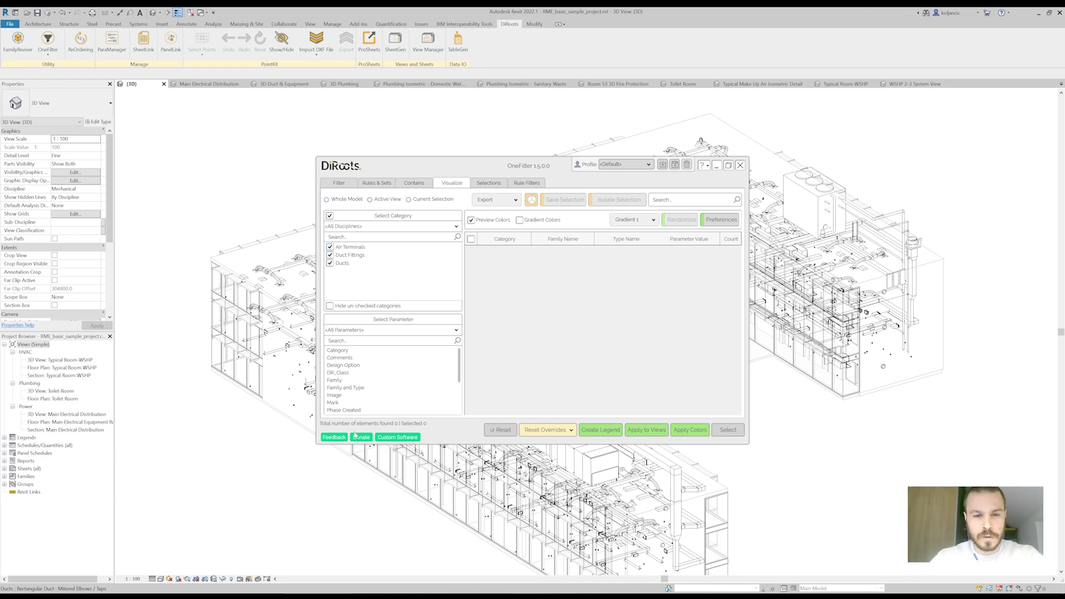
{"action": "left_click", "coordinate": [357, 342]}
{"action": "type", "text": "dr"}
{"action": "left_click", "coordinate": [351, 350]}
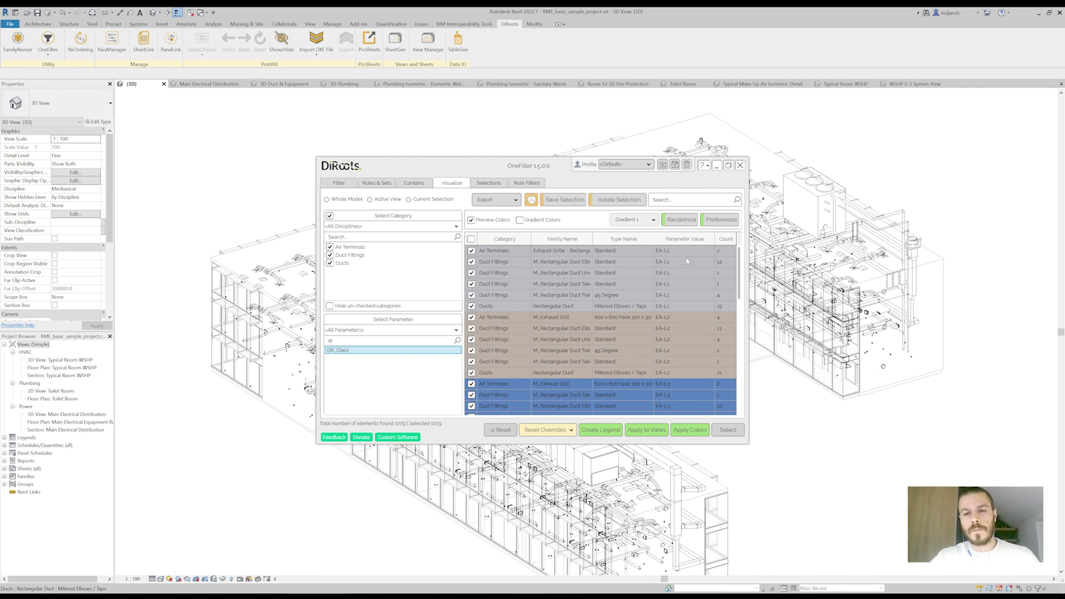
{"action": "scroll", "coordinate": [680, 370], "scroll_direction": "down", "scroll_amount": 10}
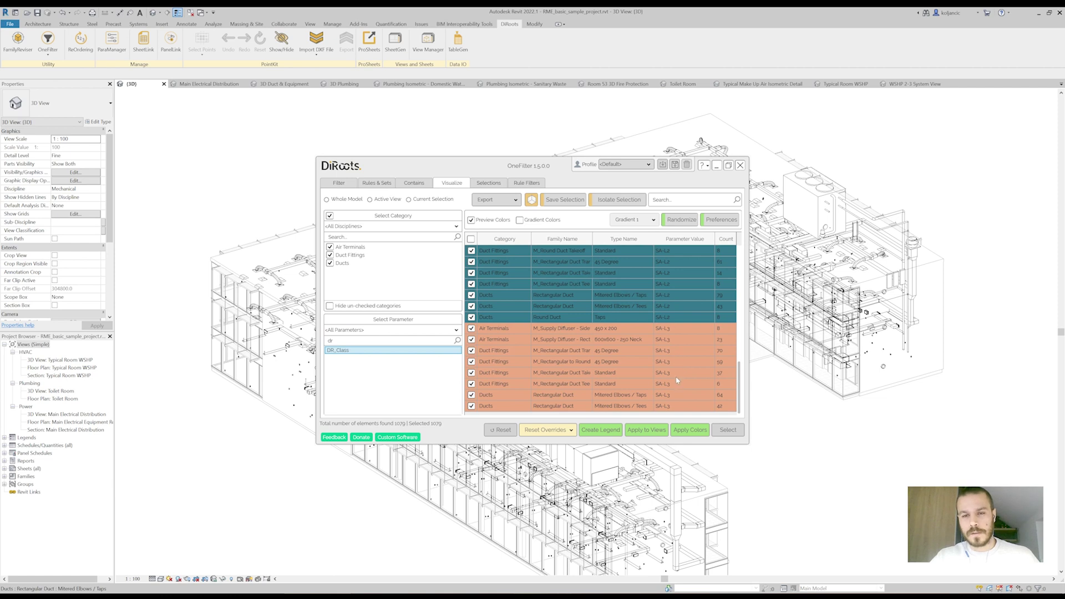
{"action": "scroll", "coordinate": [678, 381], "scroll_direction": "up", "scroll_amount": 10}
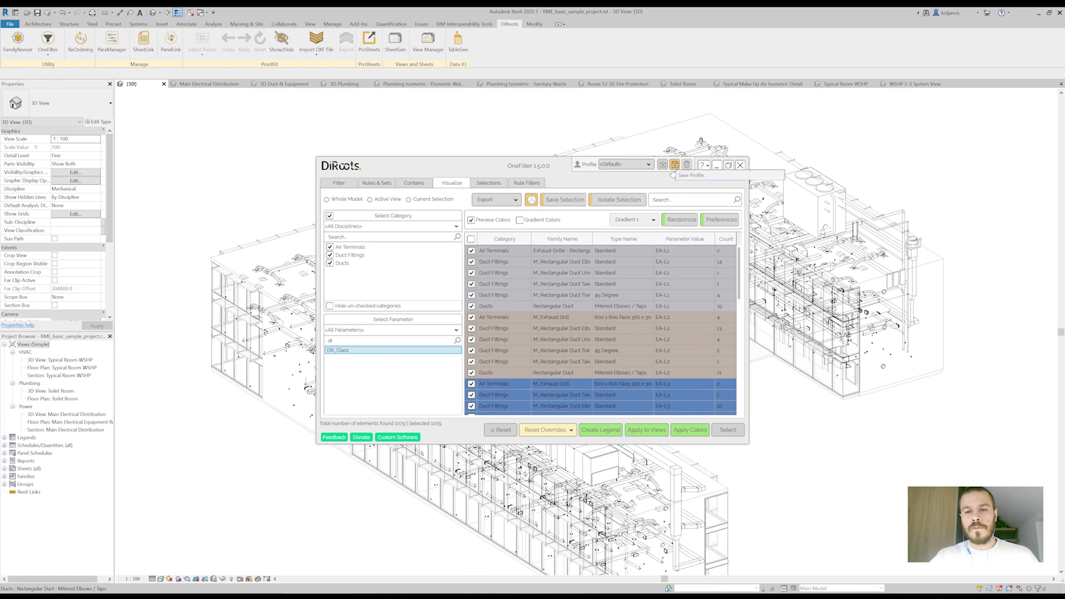
Randomize the preview colors of the DR_Class values and look through the recolored list
{"action": "left_click", "coordinate": [687, 220]}
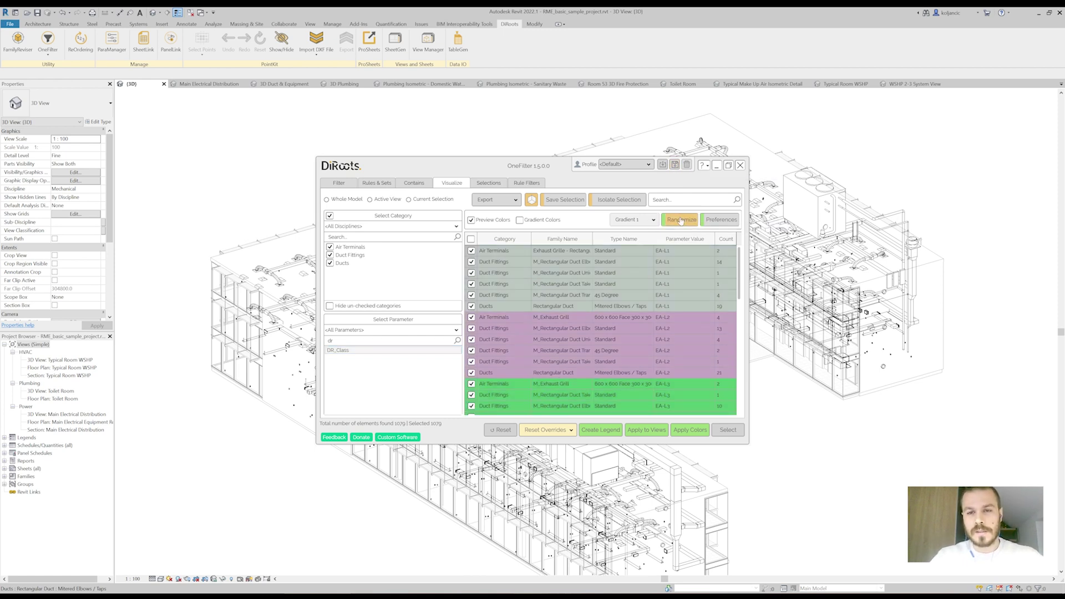
{"action": "scroll", "coordinate": [615, 361], "scroll_direction": "down", "scroll_amount": 4}
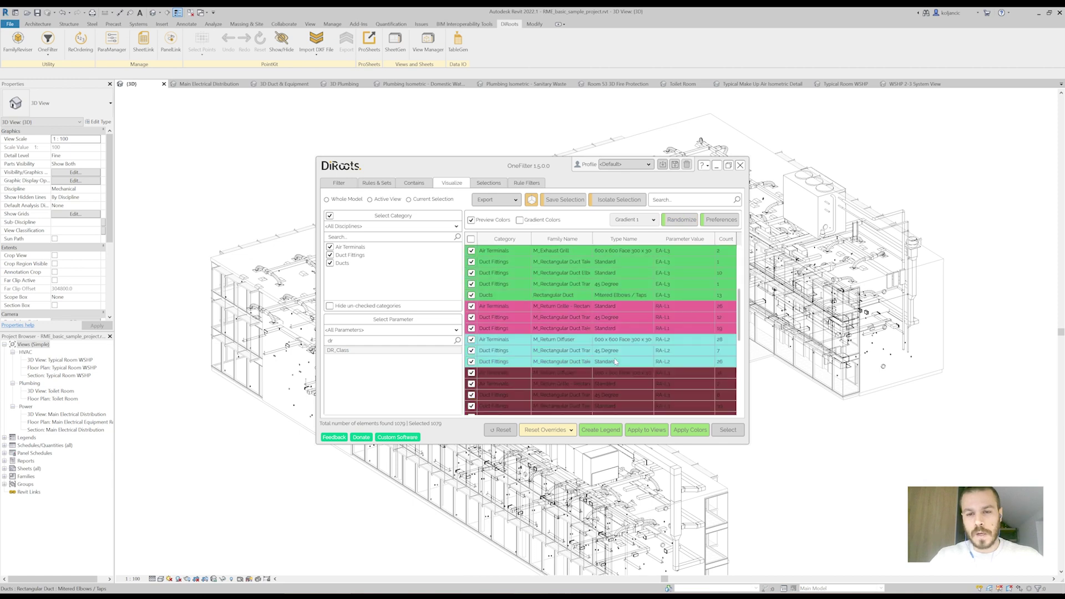
{"action": "scroll", "coordinate": [616, 362], "scroll_direction": "down", "scroll_amount": 4}
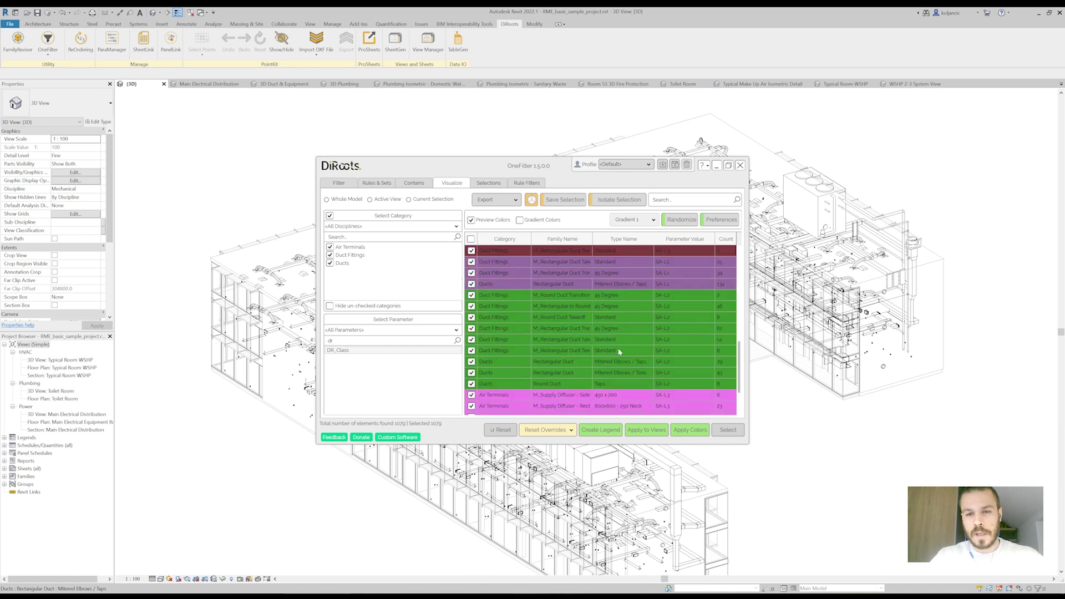
Randomize the DR_Class preview colors several more times and check the new colors throughout the element list
{"action": "left_click", "coordinate": [678, 223]}
{"action": "left_click", "coordinate": [678, 222]}
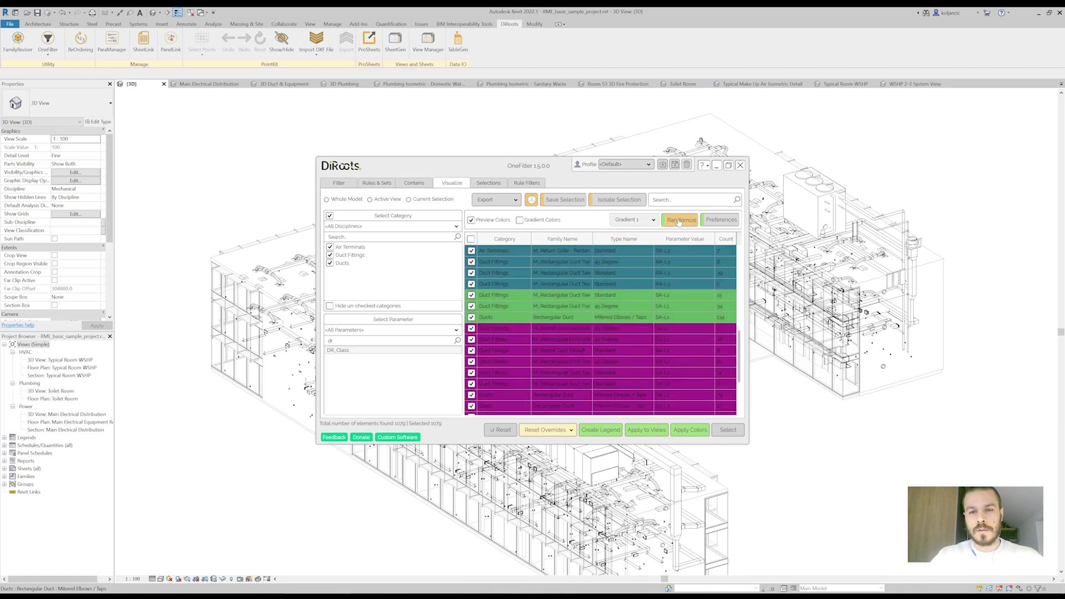
{"action": "left_click", "coordinate": [678, 223]}
{"action": "left_click", "coordinate": [678, 222]}
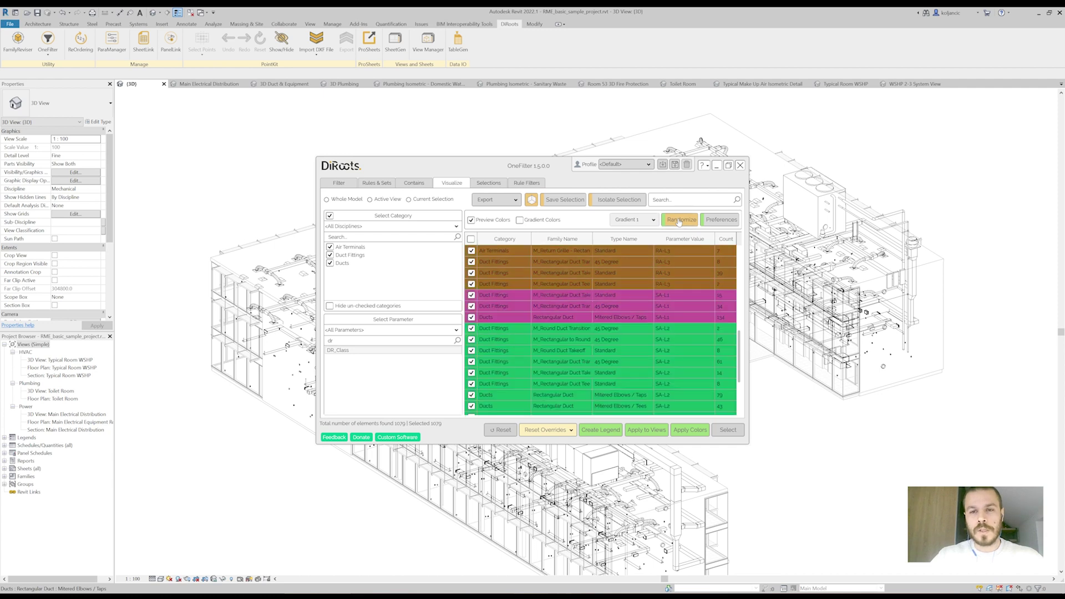
{"action": "left_click", "coordinate": [679, 222]}
{"action": "left_click", "coordinate": [678, 222]}
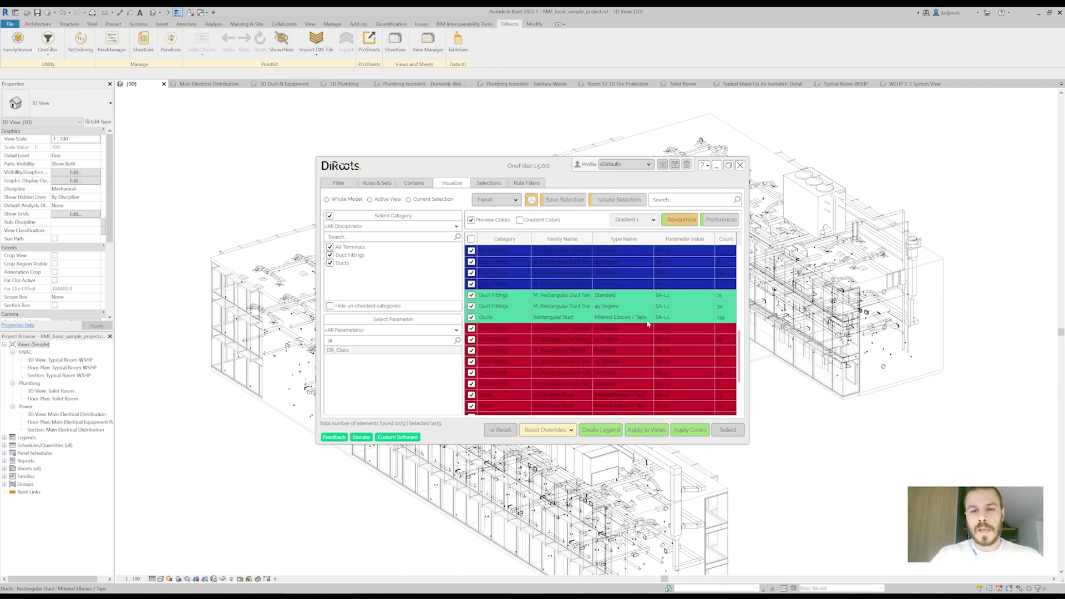
{"action": "scroll", "coordinate": [647, 311], "scroll_direction": "up", "scroll_amount": 10}
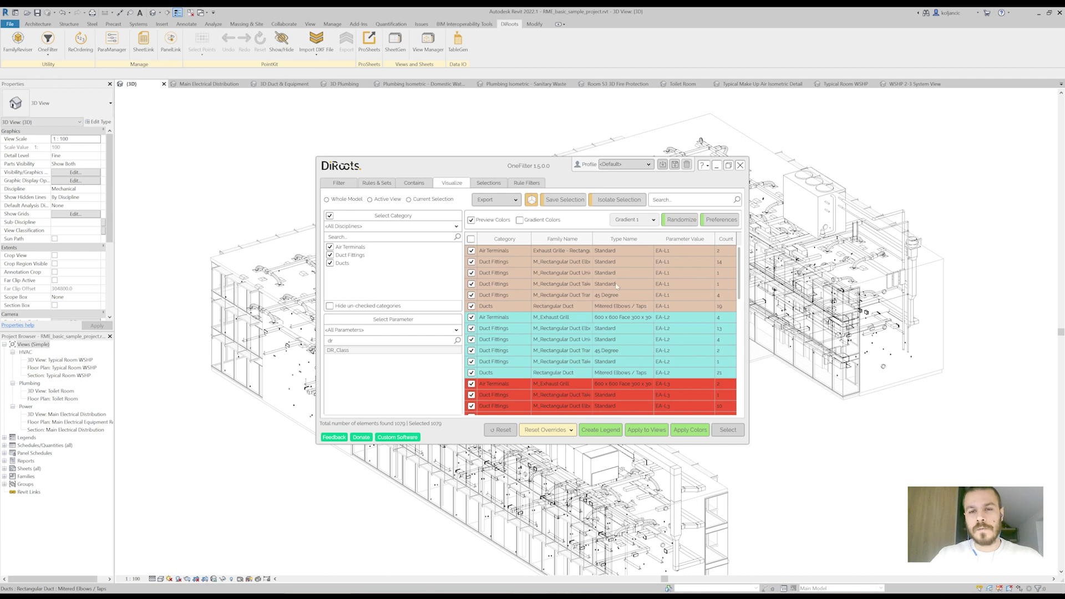
{"action": "left_click", "coordinate": [684, 220]}
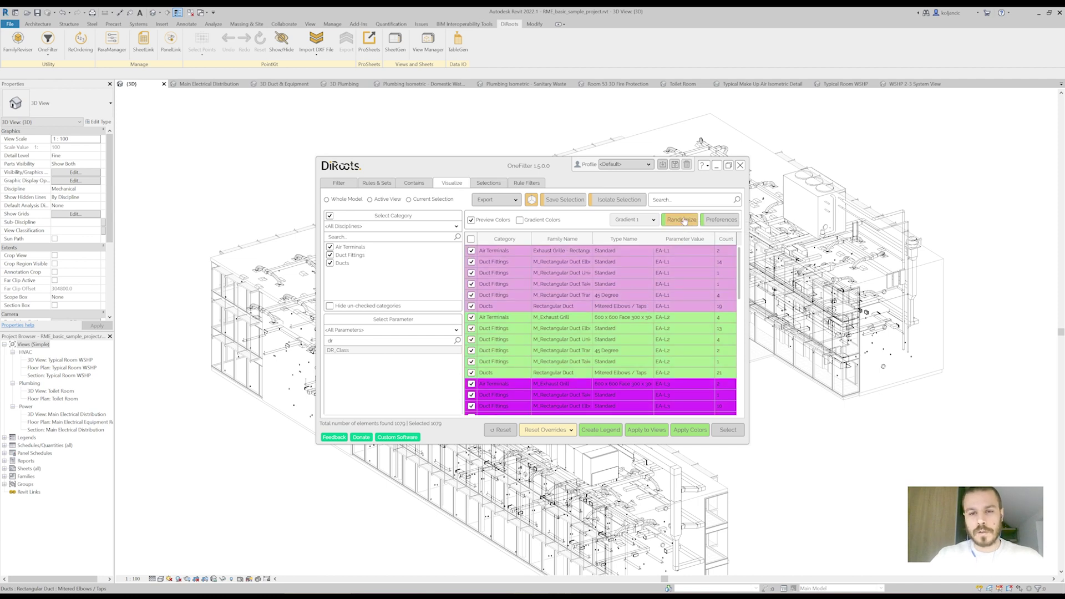
{"action": "scroll", "coordinate": [572, 283], "scroll_direction": "down", "scroll_amount": 4}
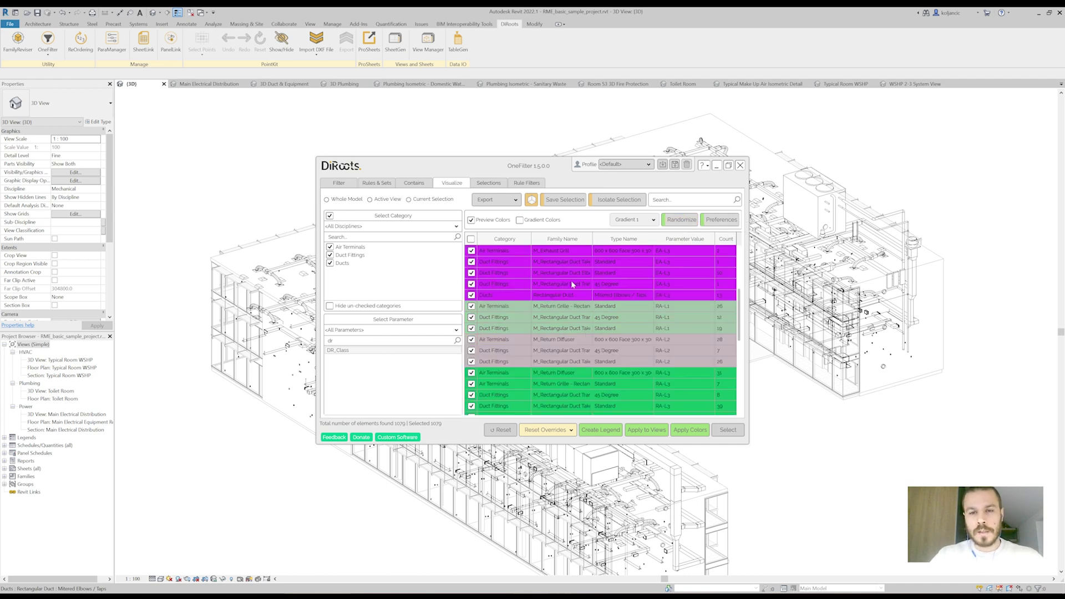
{"action": "scroll", "coordinate": [611, 291], "scroll_direction": "up", "scroll_amount": 1}
{"action": "left_click_drag", "start_coordinate": [592, 287], "coordinate": [593, 331]}
{"action": "right_click", "coordinate": [593, 331]}
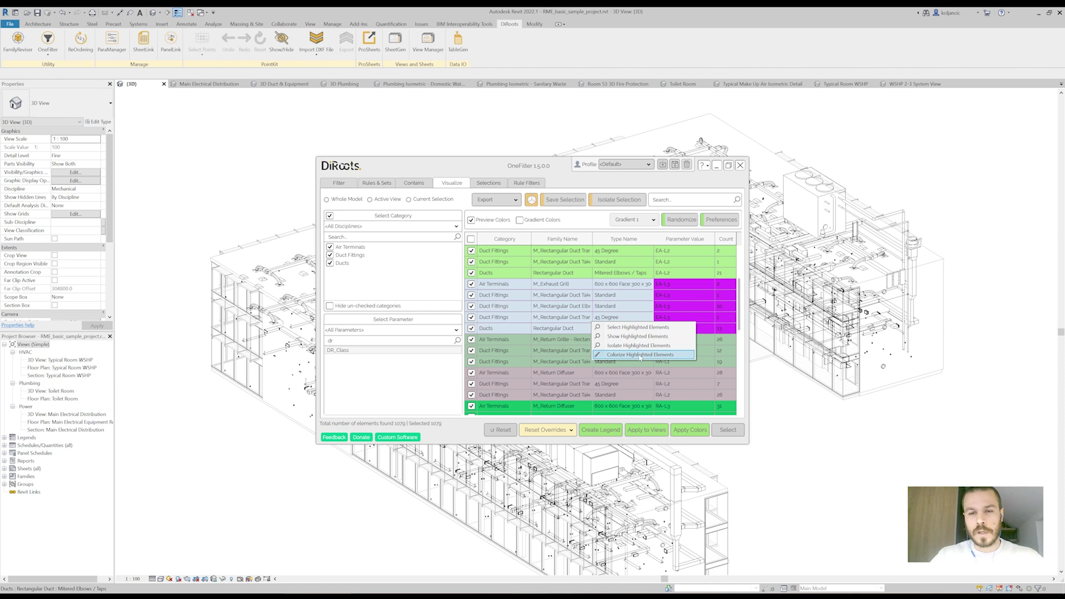
{"action": "left_click", "coordinate": [641, 356]}
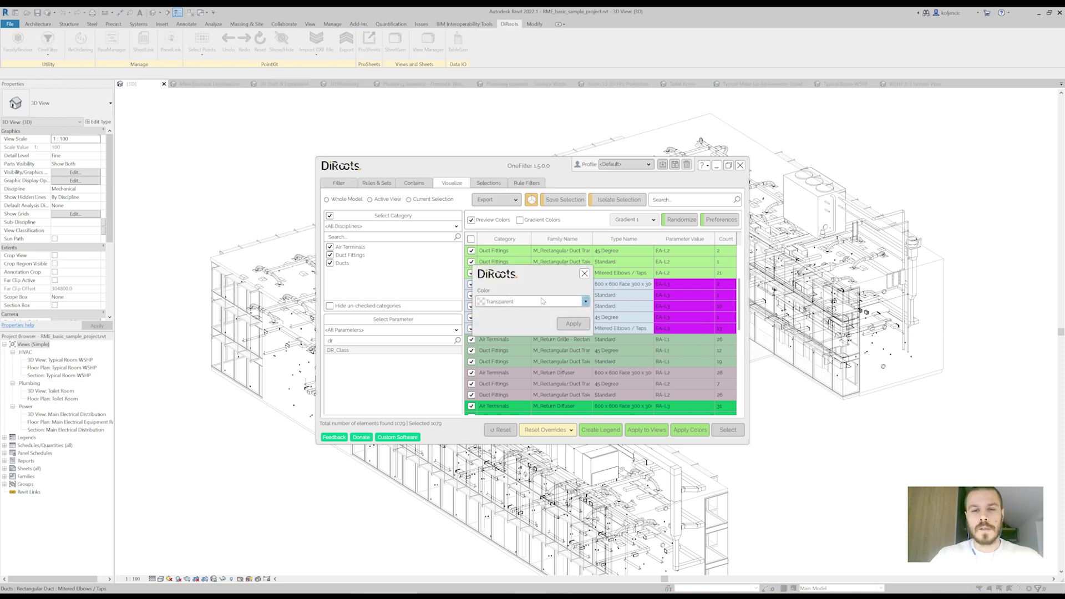
{"action": "left_click", "coordinate": [514, 305]}
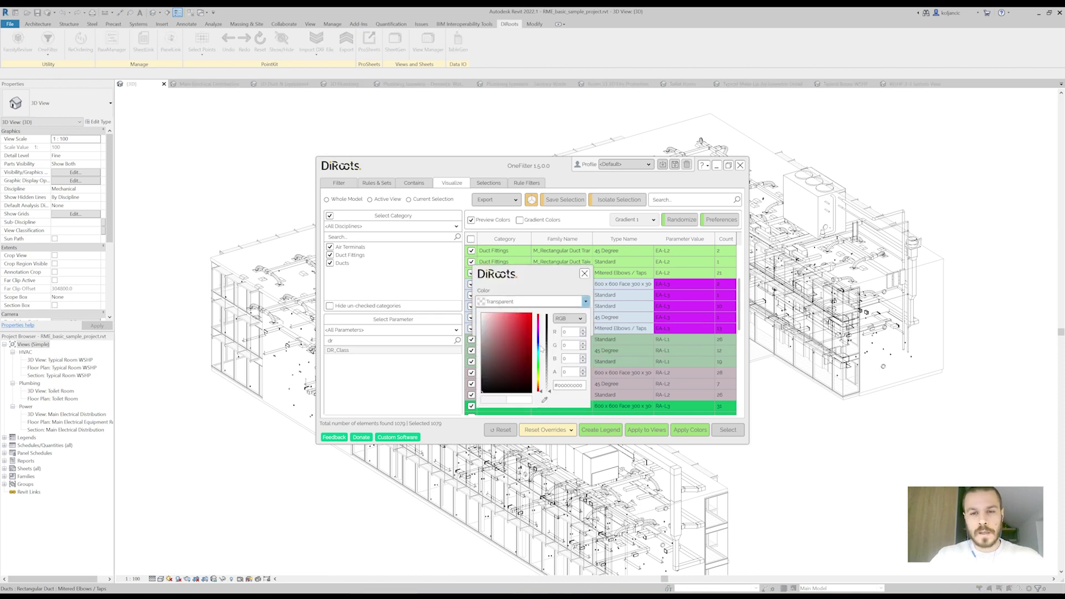
{"action": "left_click", "coordinate": [539, 336]}
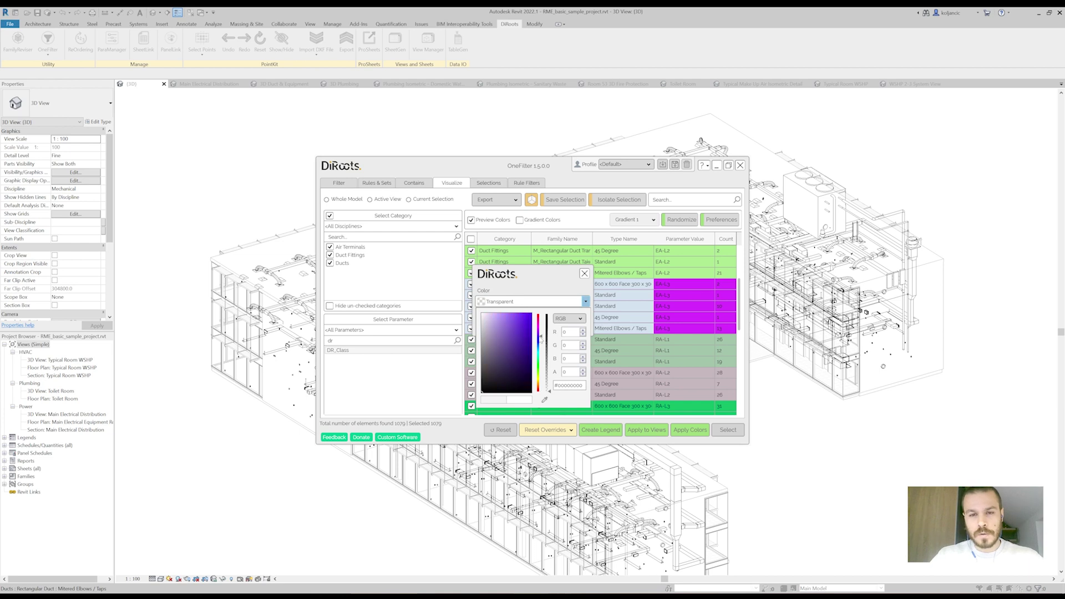
{"action": "left_click", "coordinate": [546, 337]}
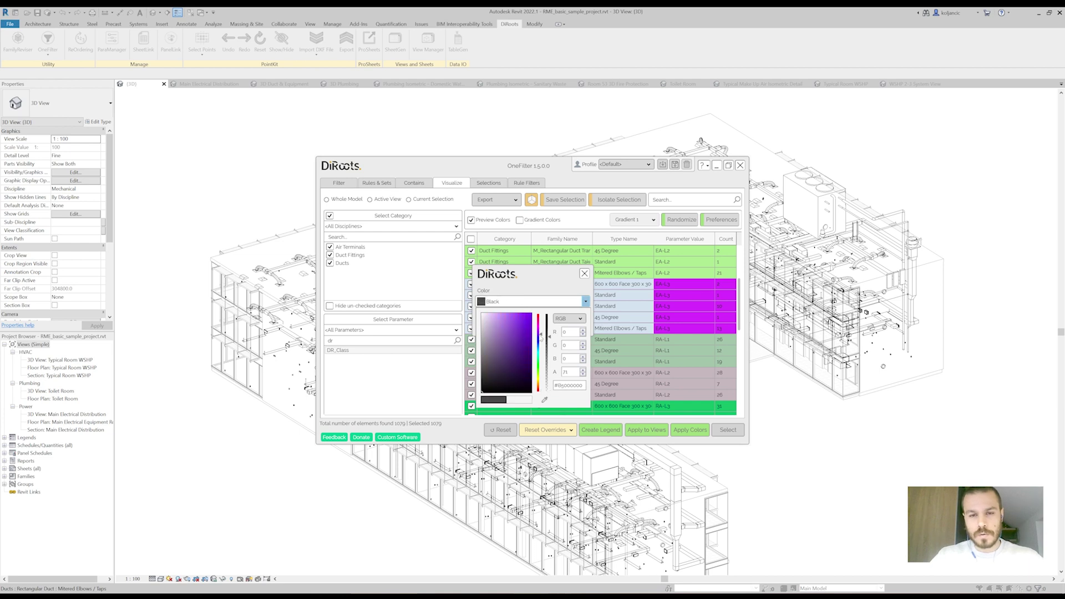
{"action": "left_click", "coordinate": [584, 273]}
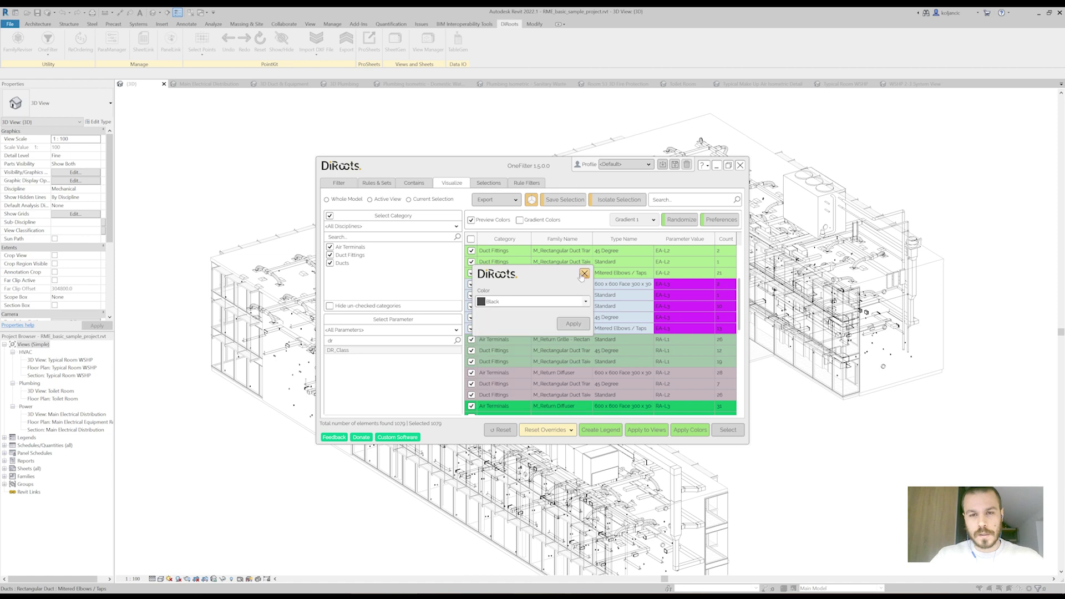
Colorize the highlighted EA-L3 elements with the color Lavender
{"action": "right_click", "coordinate": [581, 329]}
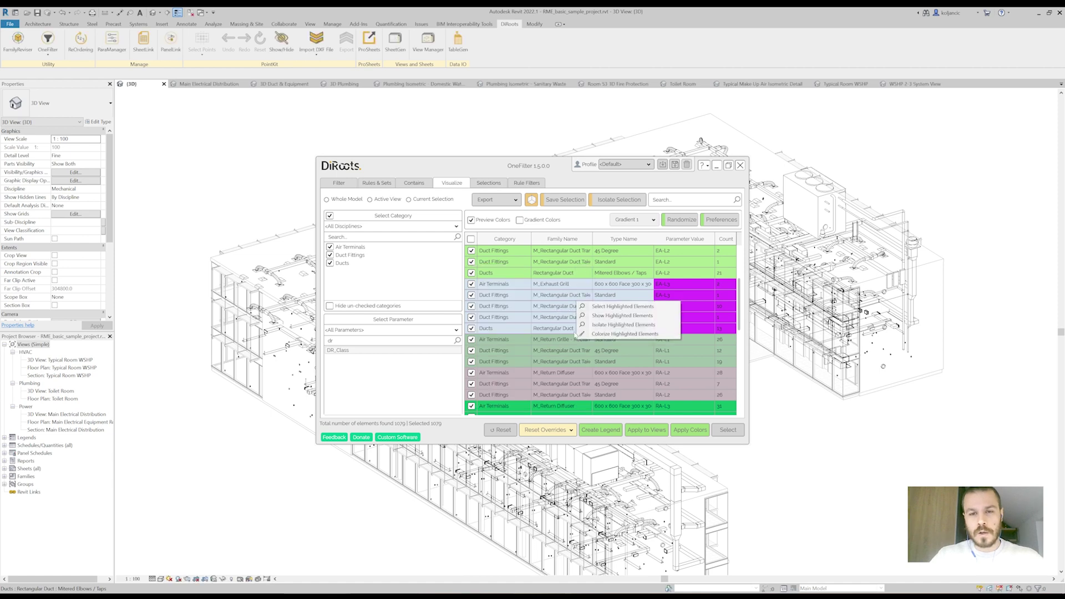
{"action": "left_click", "coordinate": [588, 333]}
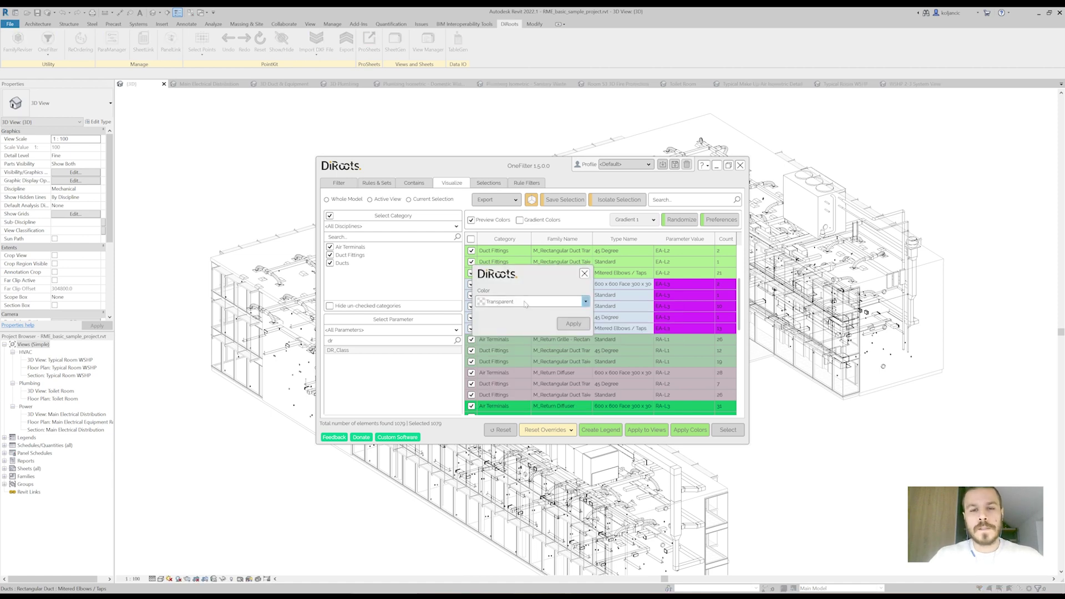
{"action": "left_click", "coordinate": [585, 301]}
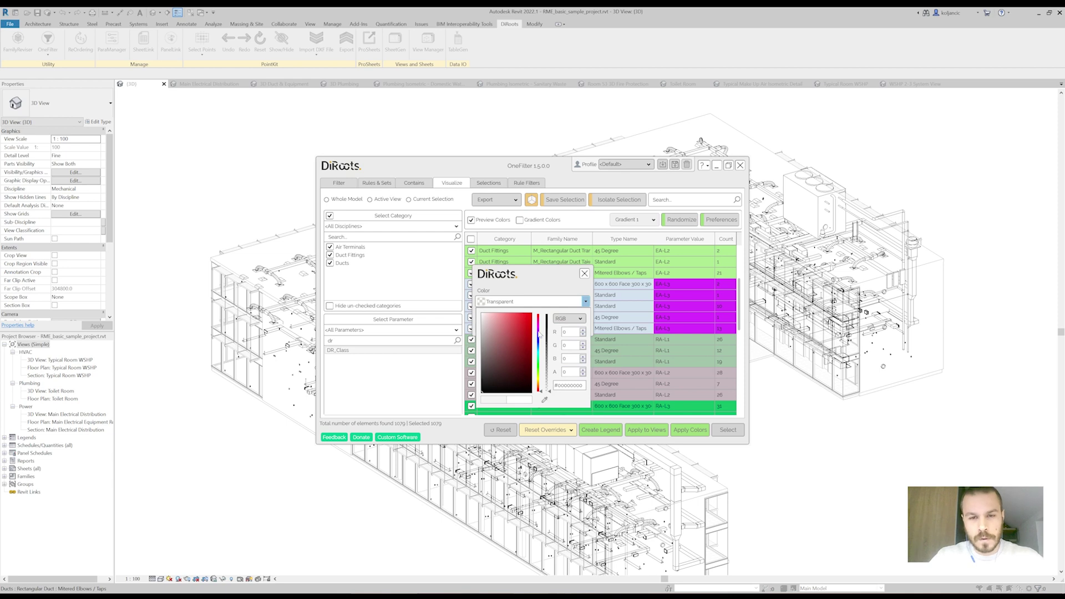
{"action": "left_click", "coordinate": [493, 315]}
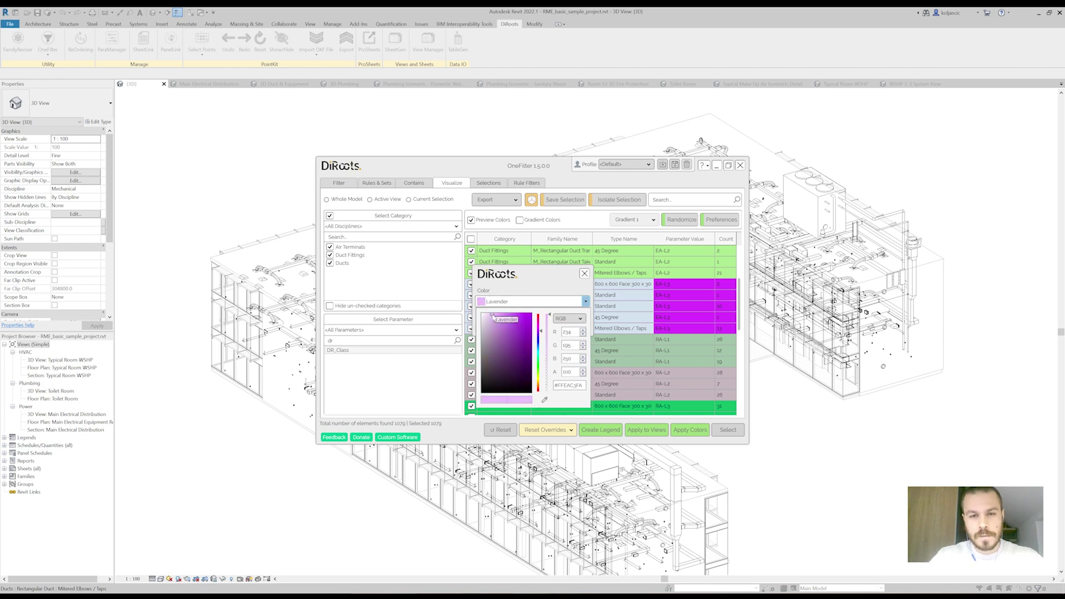
{"action": "left_click", "coordinate": [551, 291]}
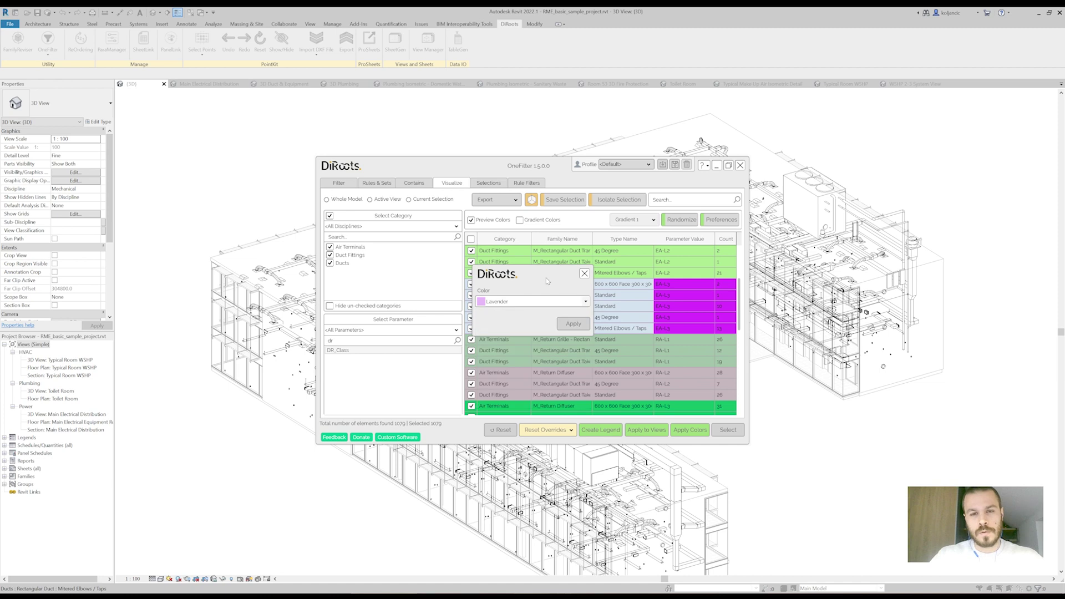
{"action": "left_click", "coordinate": [579, 325]}
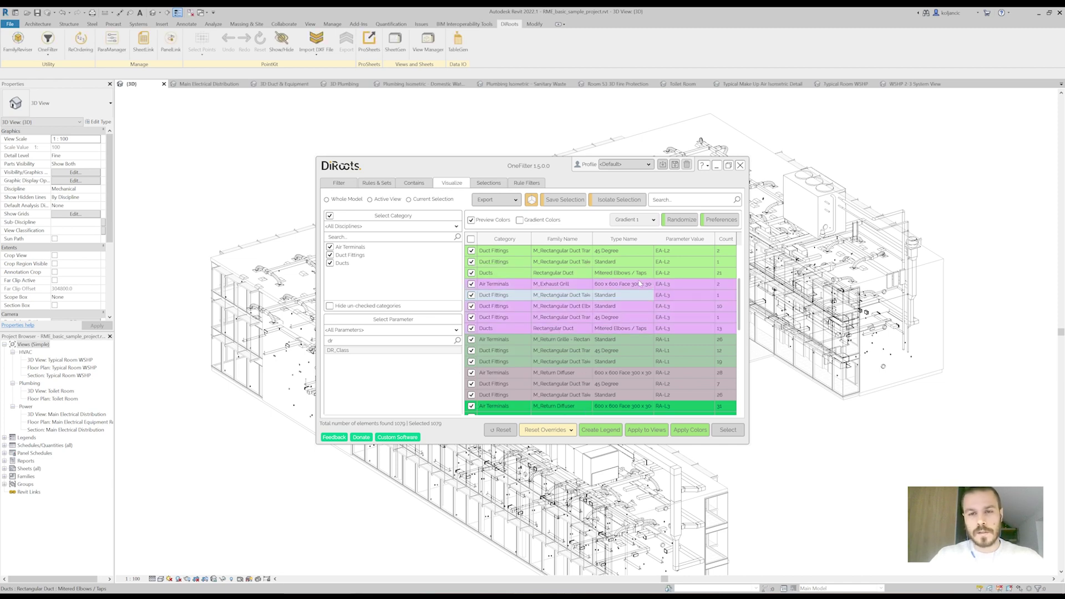
Highlight all rows with the parameter value EA-L3 and colorize them Violet
{"action": "scroll", "coordinate": [612, 321], "scroll_direction": "up", "scroll_amount": 3}
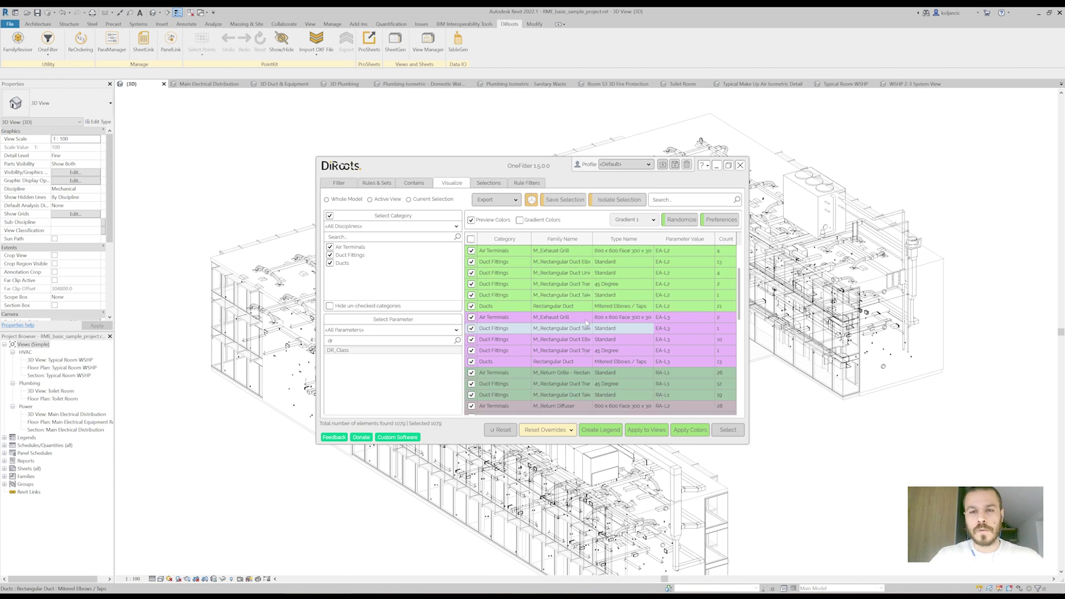
{"action": "scroll", "coordinate": [624, 353], "scroll_direction": "down", "scroll_amount": 2}
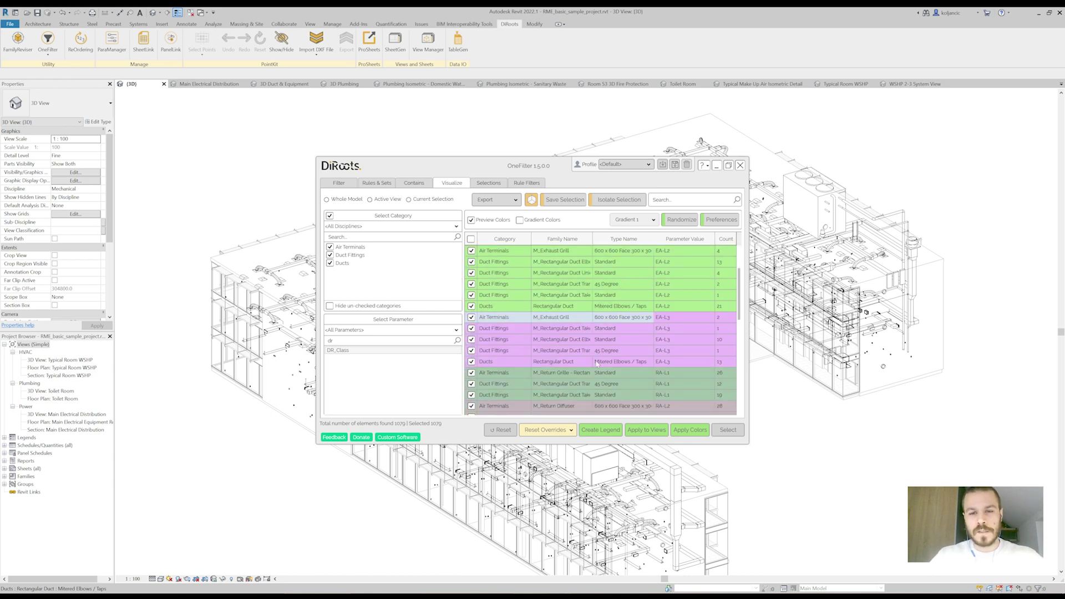
{"action": "left_click", "coordinate": [596, 362], "text": "shift"}
{"action": "right_click", "coordinate": [593, 357]}
{"action": "left_click", "coordinate": [606, 387]}
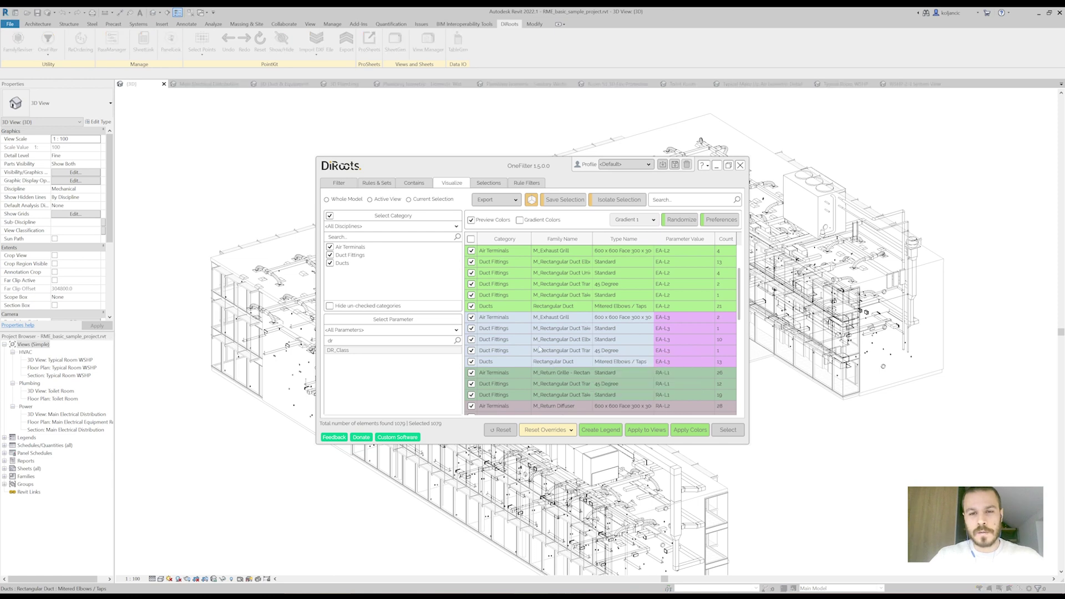
{"action": "mouse_move", "coordinate": [543, 342]}
{"action": "left_mouse_down"}
{"action": "mouse_move", "coordinate": [541, 329]}
{"action": "mouse_move", "coordinate": [509, 314]}
{"action": "left_mouse_up"}
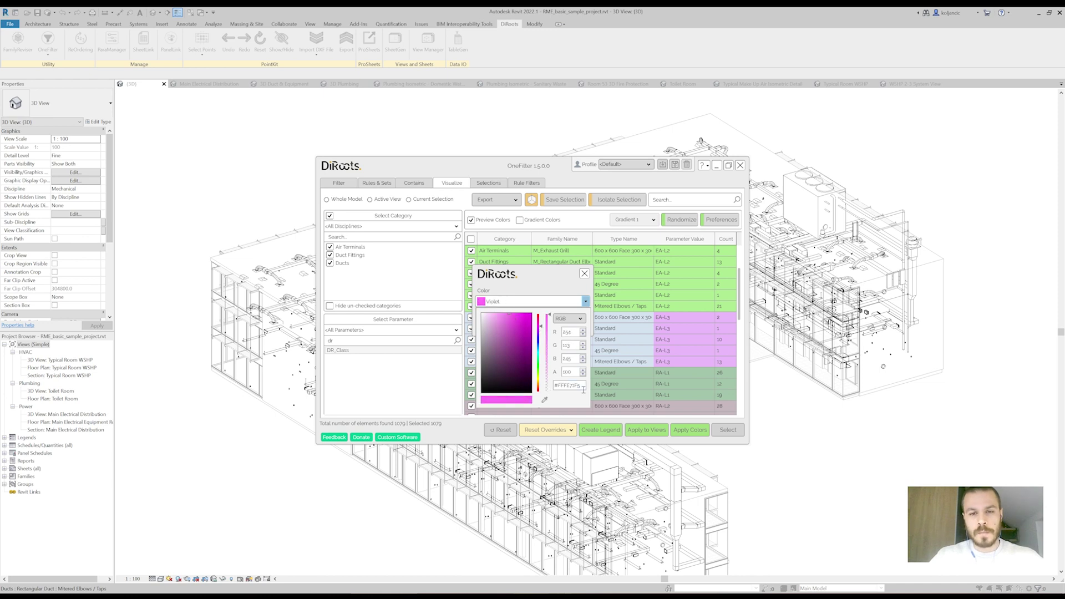
{"action": "left_click", "coordinate": [557, 286]}
{"action": "left_click", "coordinate": [572, 326]}
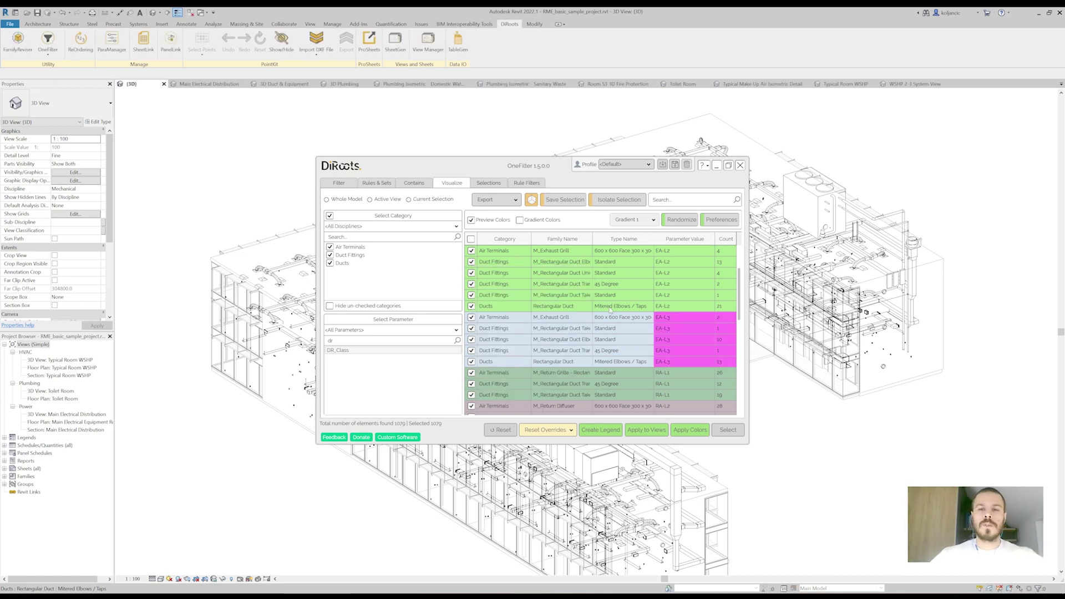
Save the current OneFilter settings as a new profile named DR_Class
{"action": "left_click", "coordinate": [675, 165]}
{"action": "left_click", "coordinate": [678, 180]}
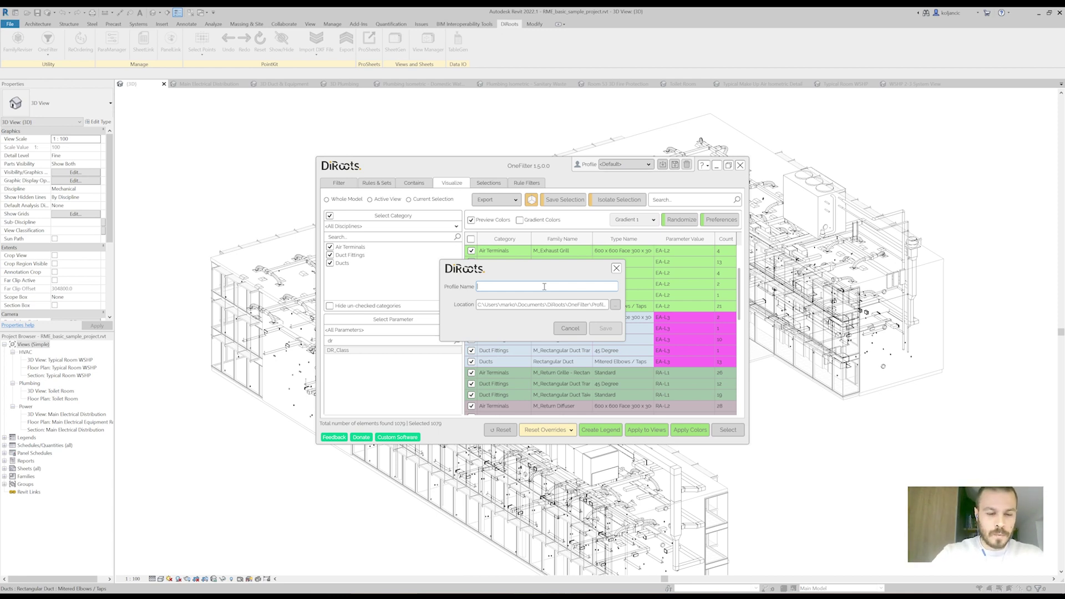
{"action": "type", "text": "AR"}
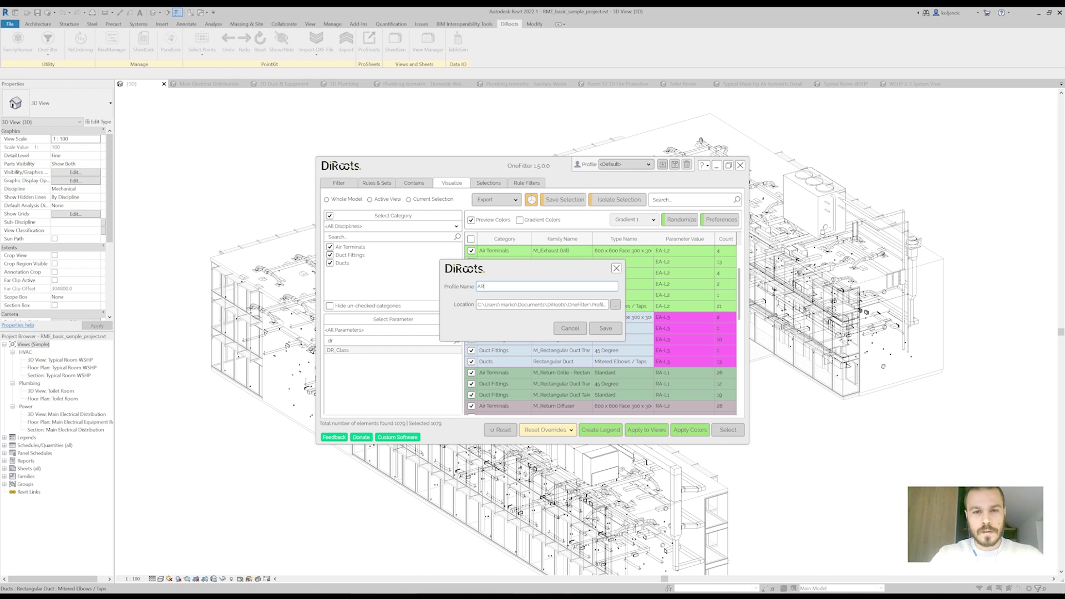
{"action": "key", "text": "BackSpace"}
{"action": "key", "text": "BackSpace"}
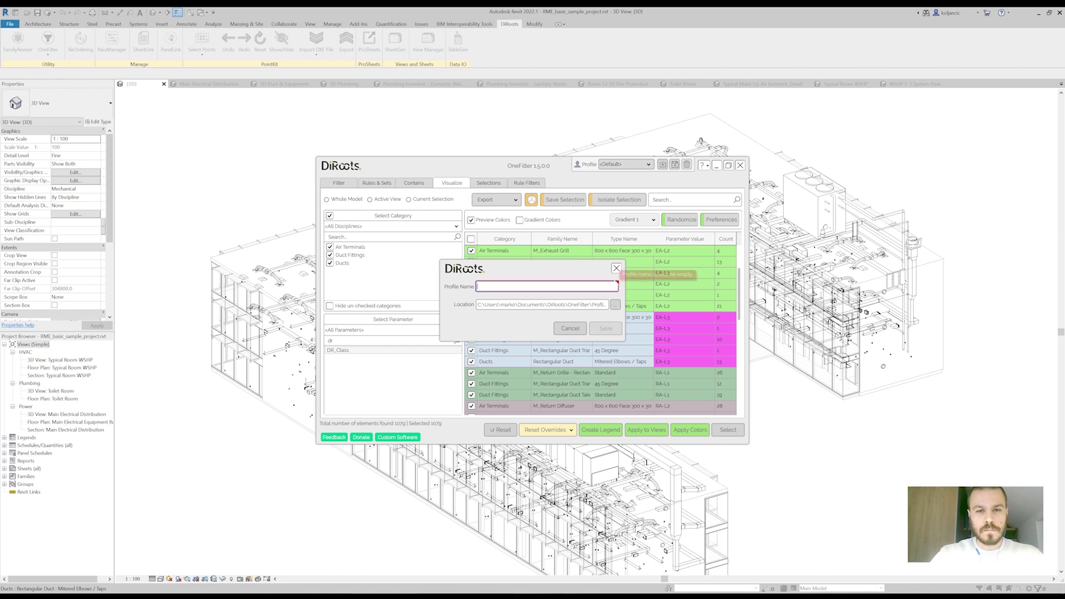
{"action": "type", "text": "DR_Class"}
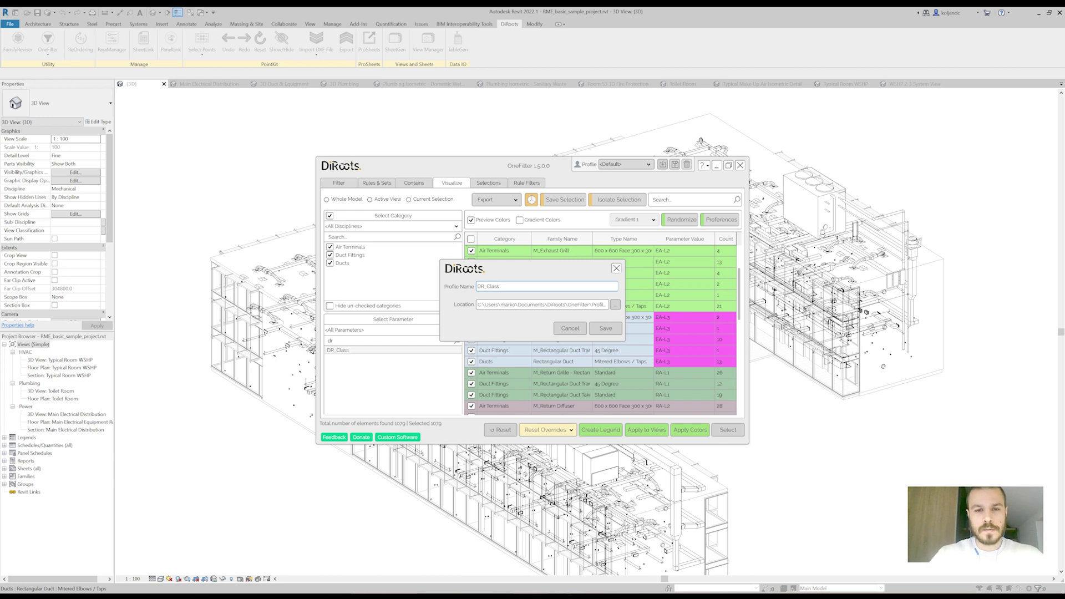
{"action": "left_click", "coordinate": [606, 328]}
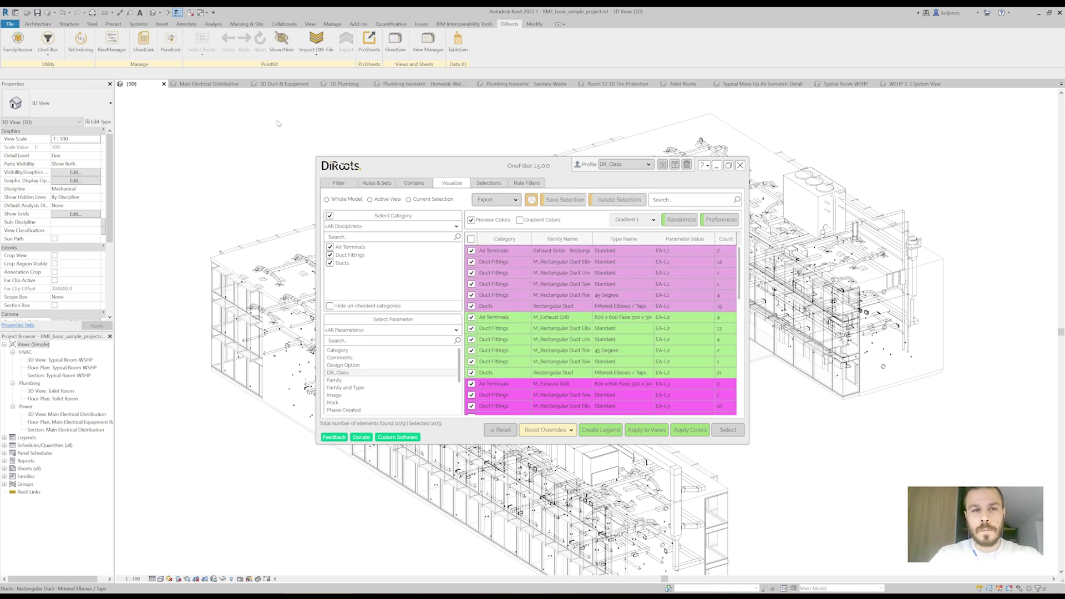
Check the available OneFilter profiles and choose the saved DR_Class profile
{"action": "left_click", "coordinate": [647, 164]}
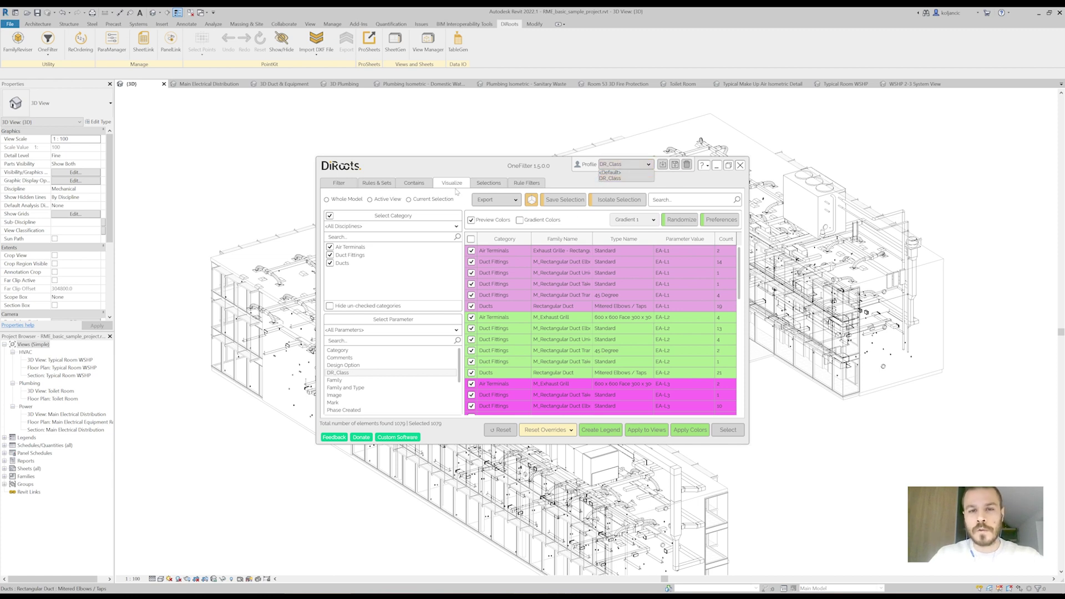
{"action": "left_click", "coordinate": [610, 178]}
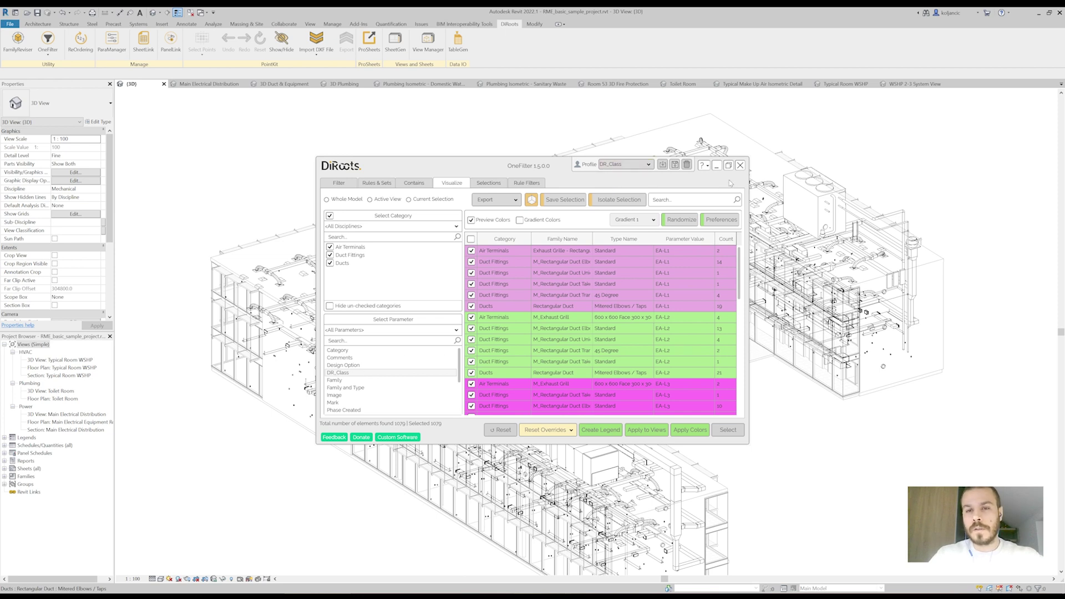
{"action": "left_click", "coordinate": [618, 164]}
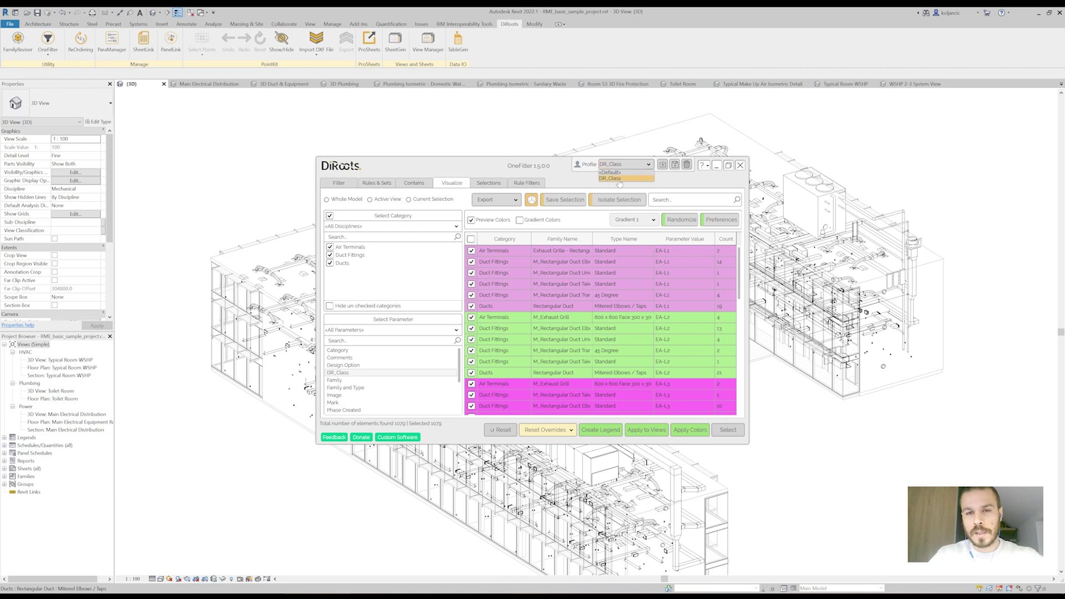
{"action": "left_click", "coordinate": [620, 178]}
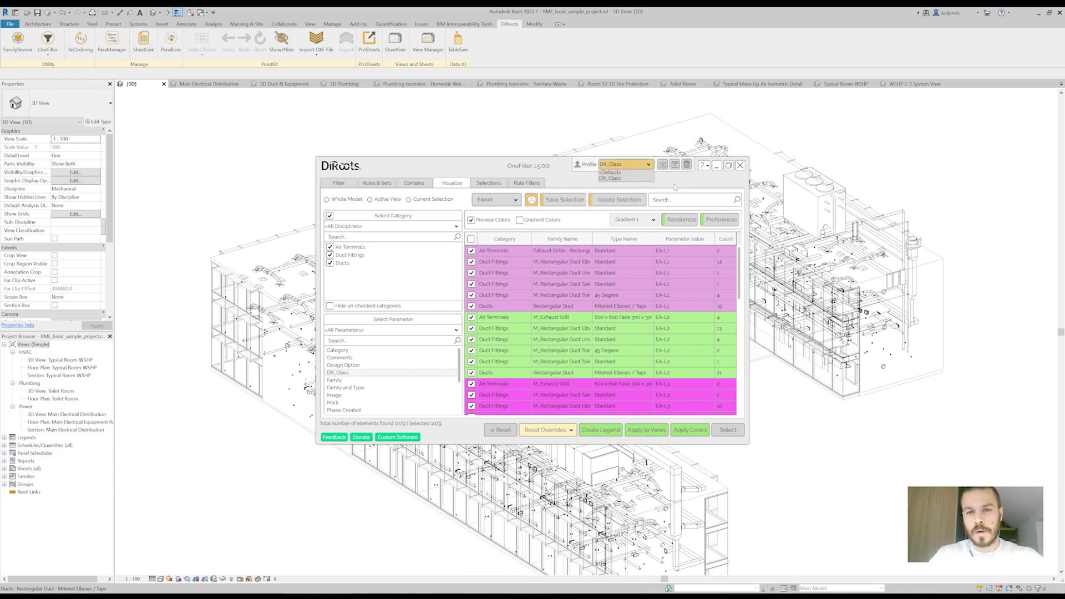
Apply the DR_Class color overrides to all 3D views in the project
{"action": "left_click_drag", "start_coordinate": [534, 163], "coordinate": [501, 163]}
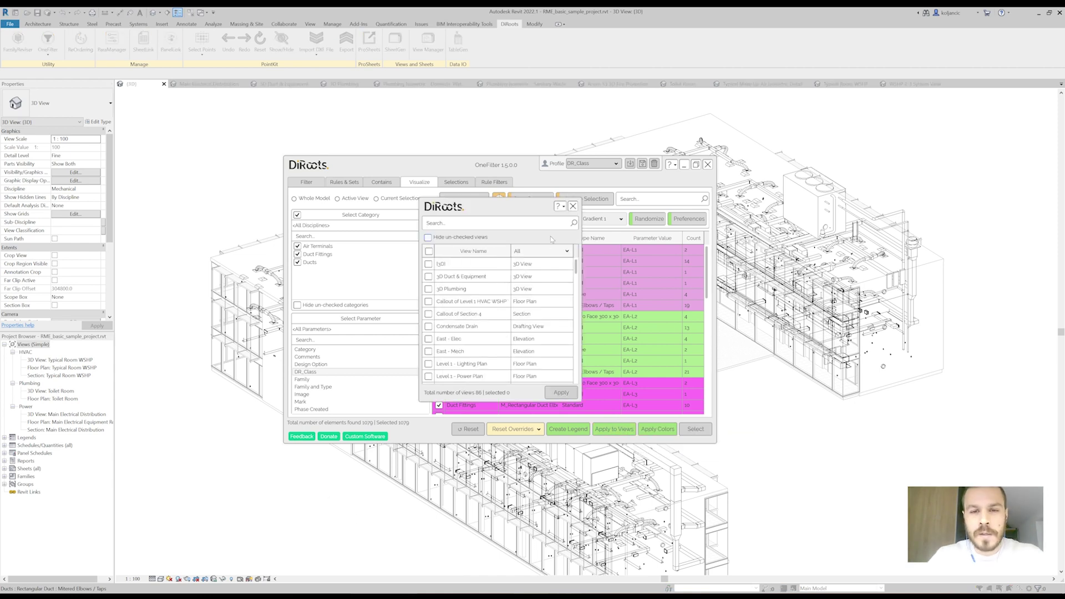
{"action": "left_click", "coordinate": [541, 251]}
{"action": "left_click", "coordinate": [533, 263]}
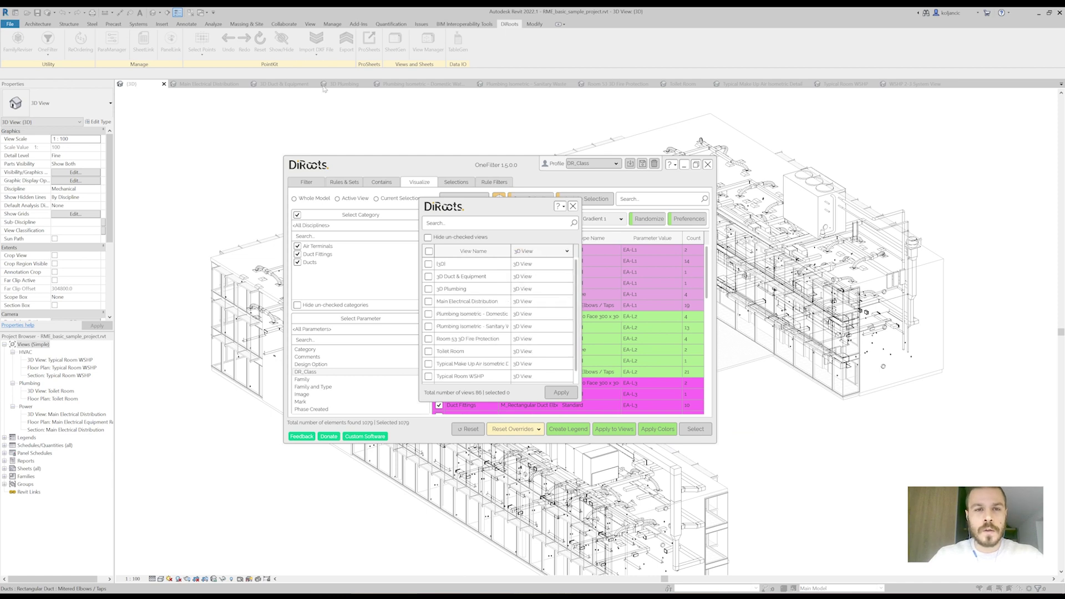
{"action": "left_click", "coordinate": [541, 251]}
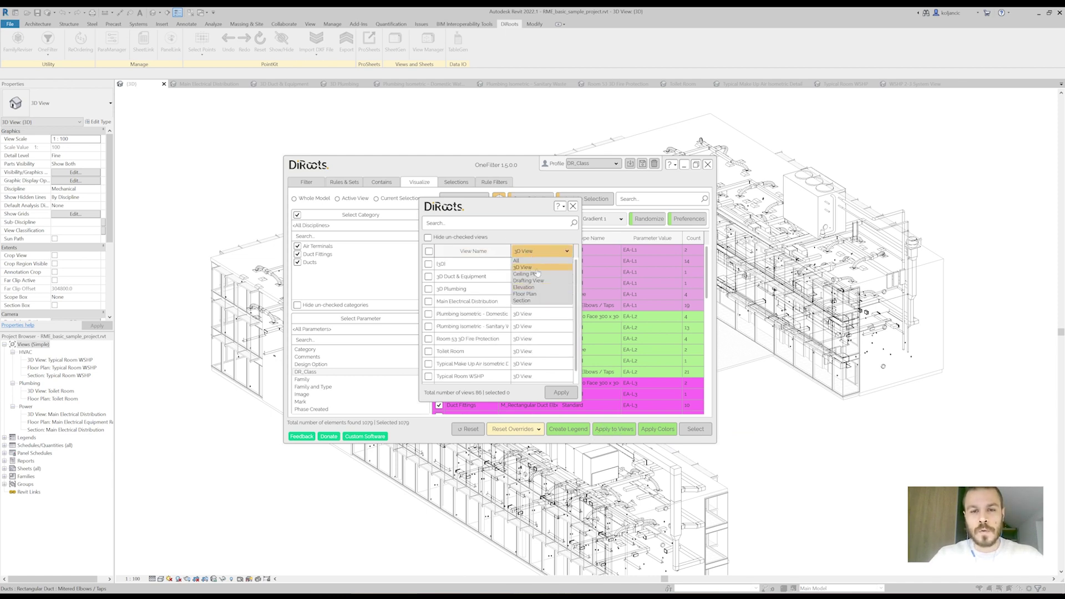
{"action": "left_click", "coordinate": [533, 268]}
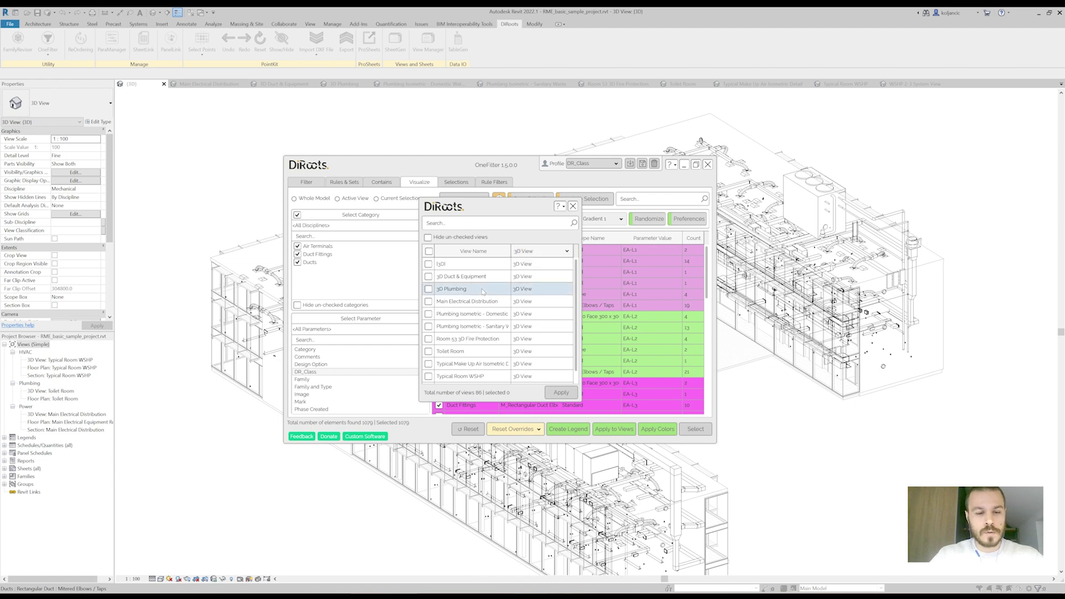
{"action": "key", "text": "ctrl+a"}
{"action": "left_click", "coordinate": [428, 251]}
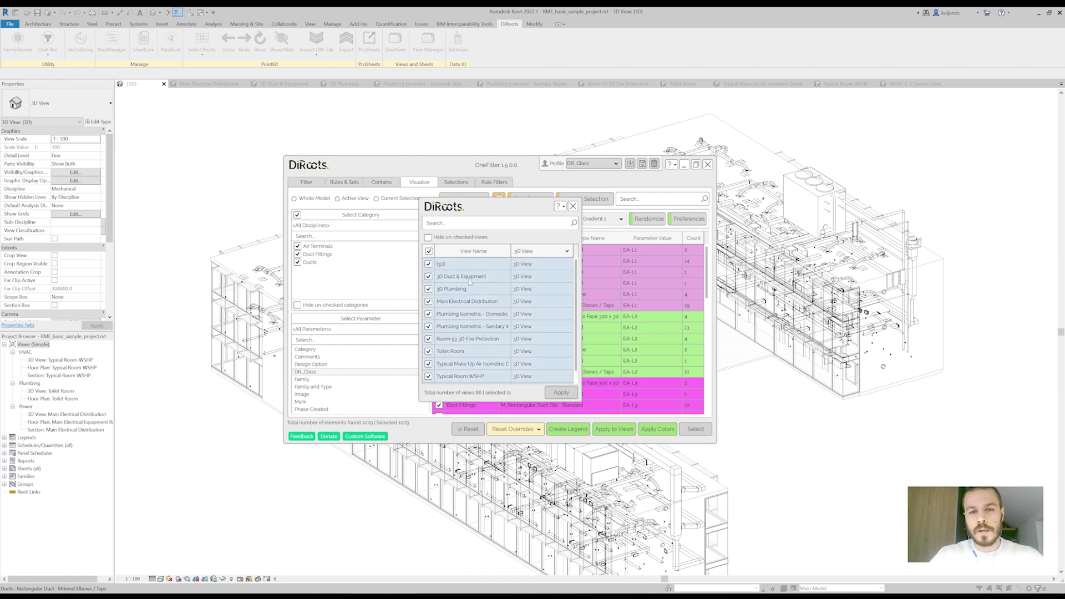
{"action": "left_click", "coordinate": [472, 339]}
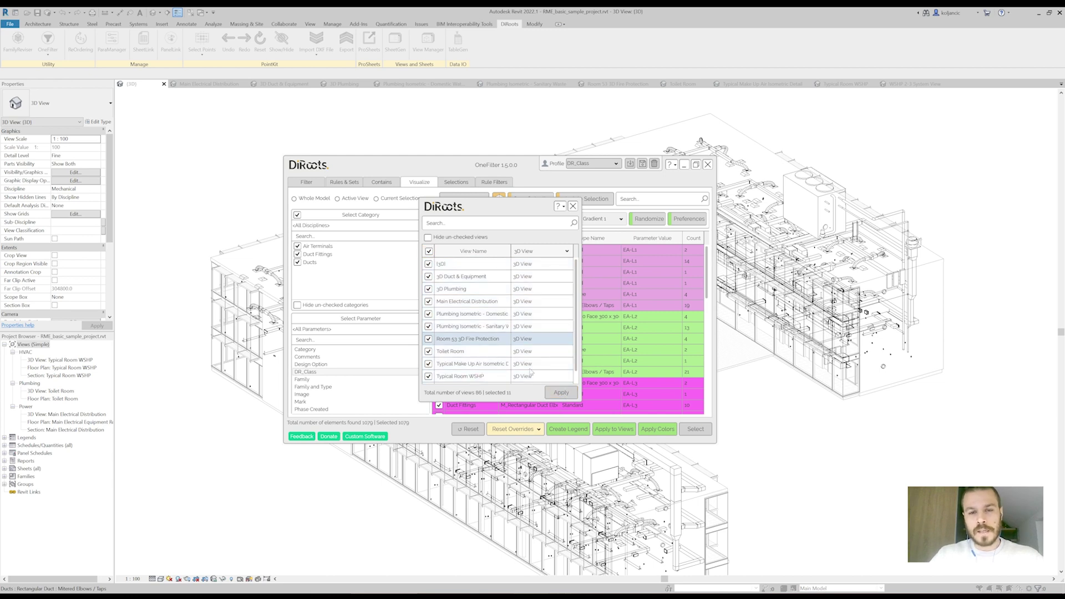
{"action": "left_click", "coordinate": [561, 392]}
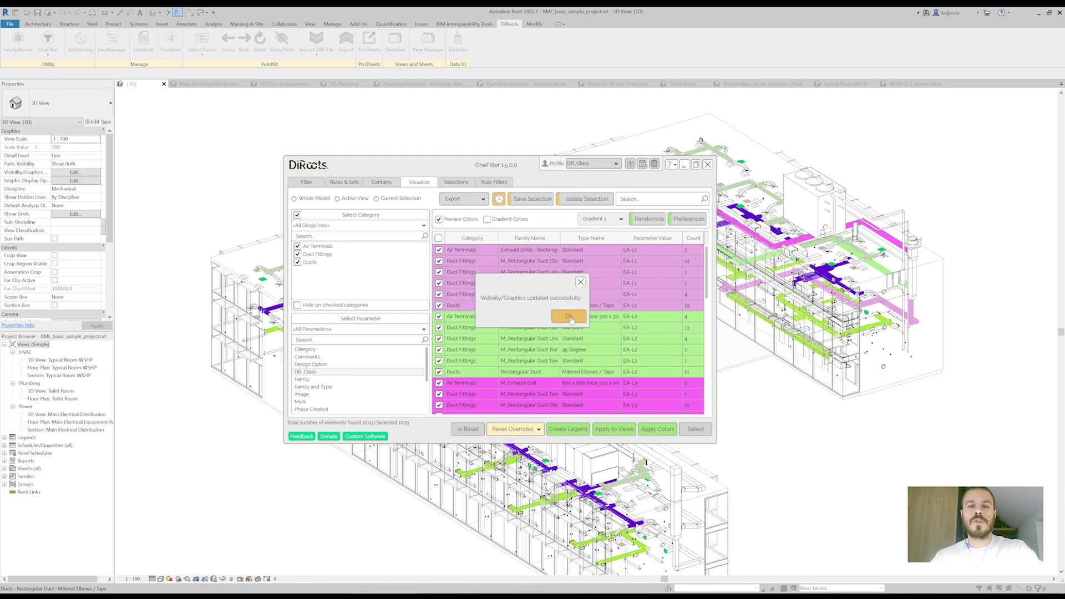
{"action": "left_click", "coordinate": [571, 320]}
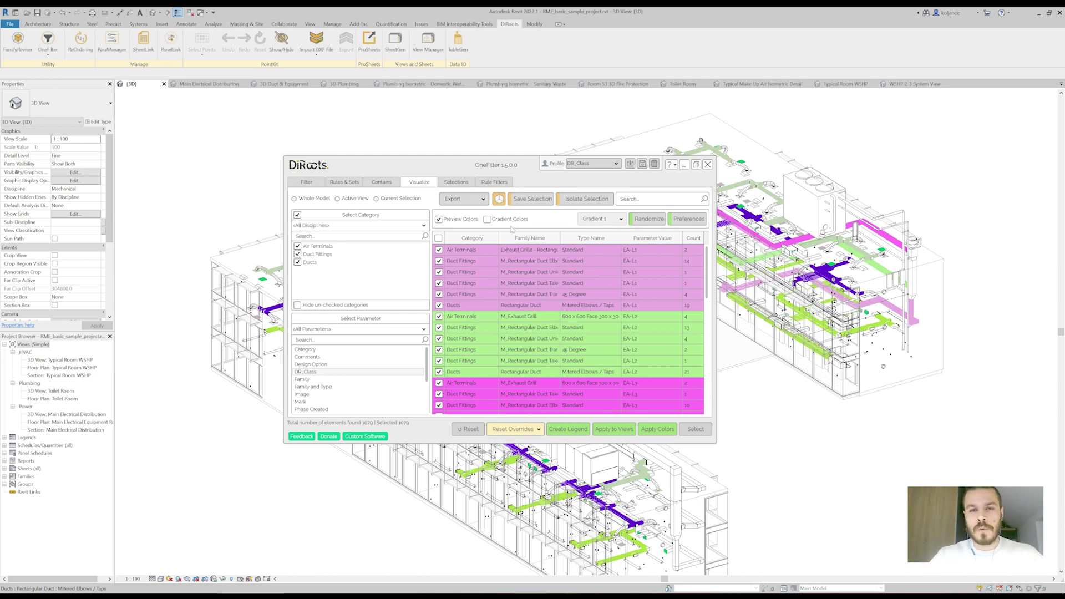
Enable Visualize Edges in the OneFilter color preferences
{"action": "left_click_drag", "start_coordinate": [502, 168], "coordinate": [507, 175]}
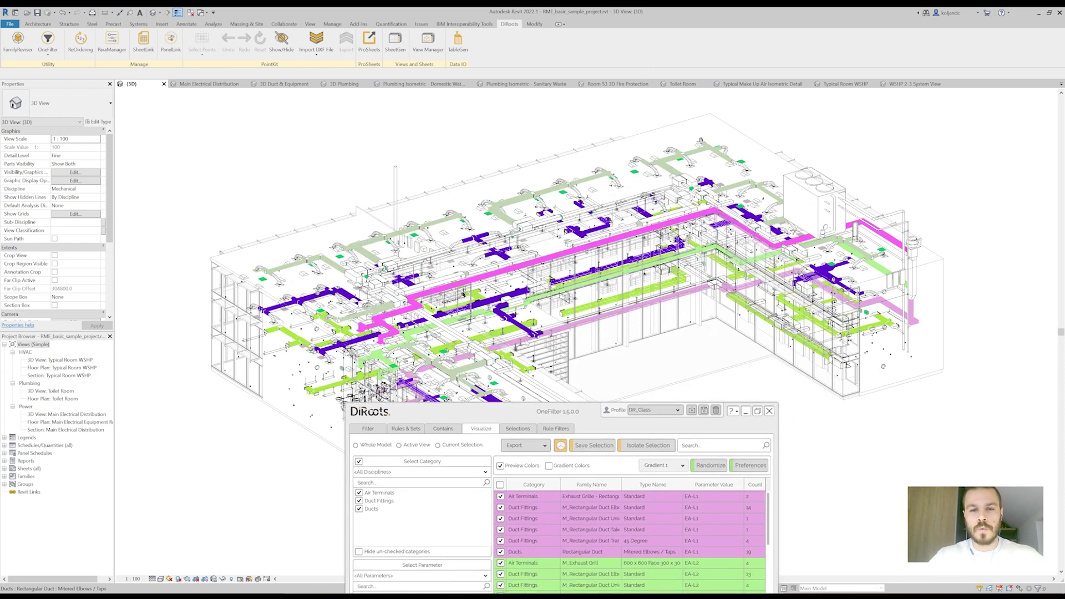
{"action": "scroll", "coordinate": [539, 319], "scroll_direction": "up", "scroll_amount": 2}
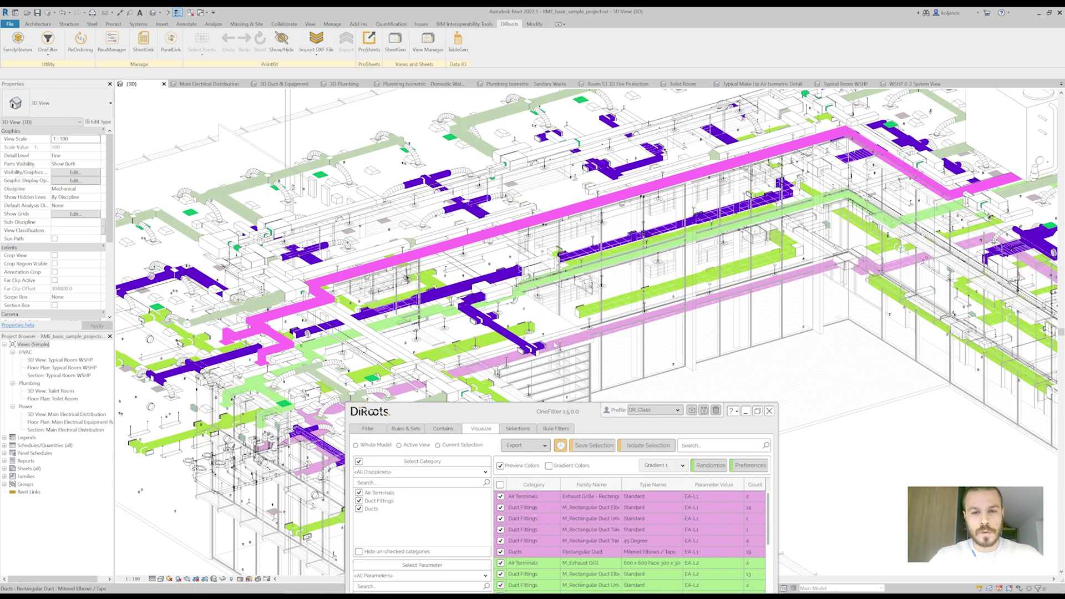
{"action": "left_click_drag", "start_coordinate": [554, 414], "coordinate": [516, 246]}
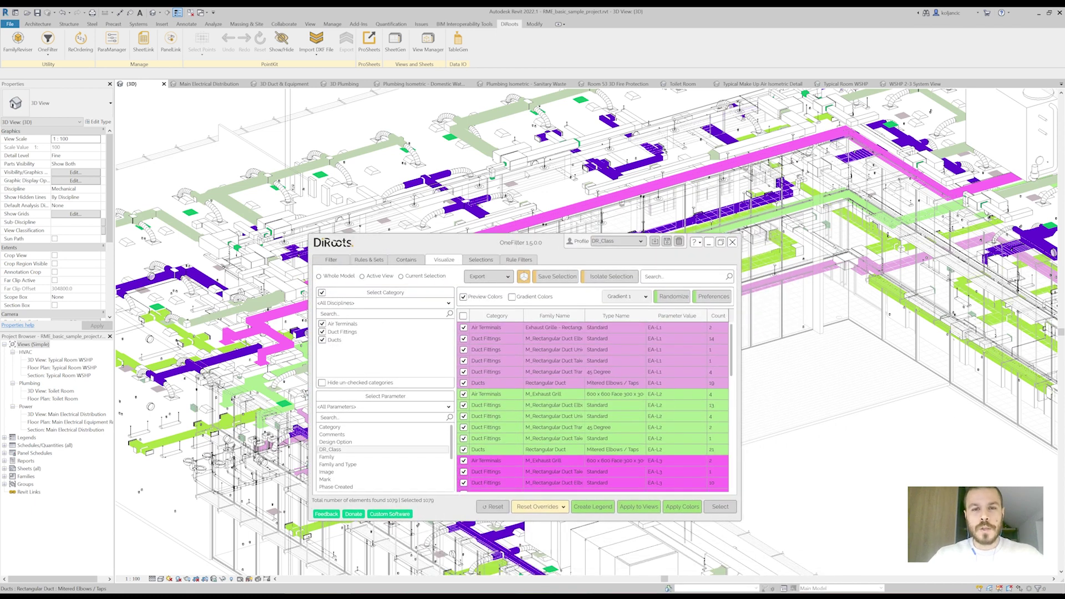
{"action": "scroll", "coordinate": [458, 102], "scroll_direction": "up", "scroll_amount": 5}
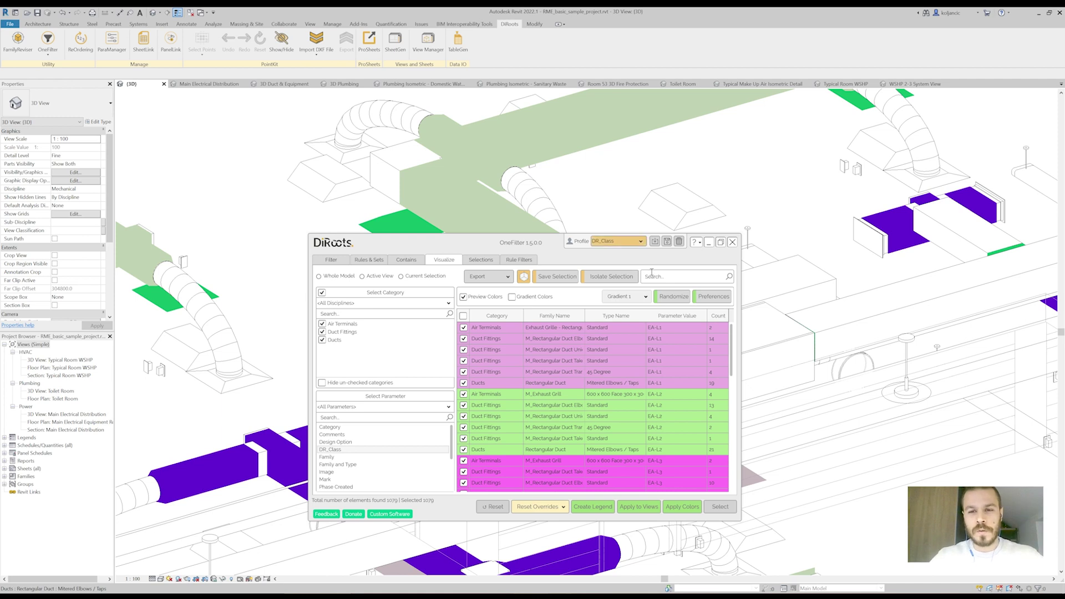
{"action": "left_click", "coordinate": [721, 299]}
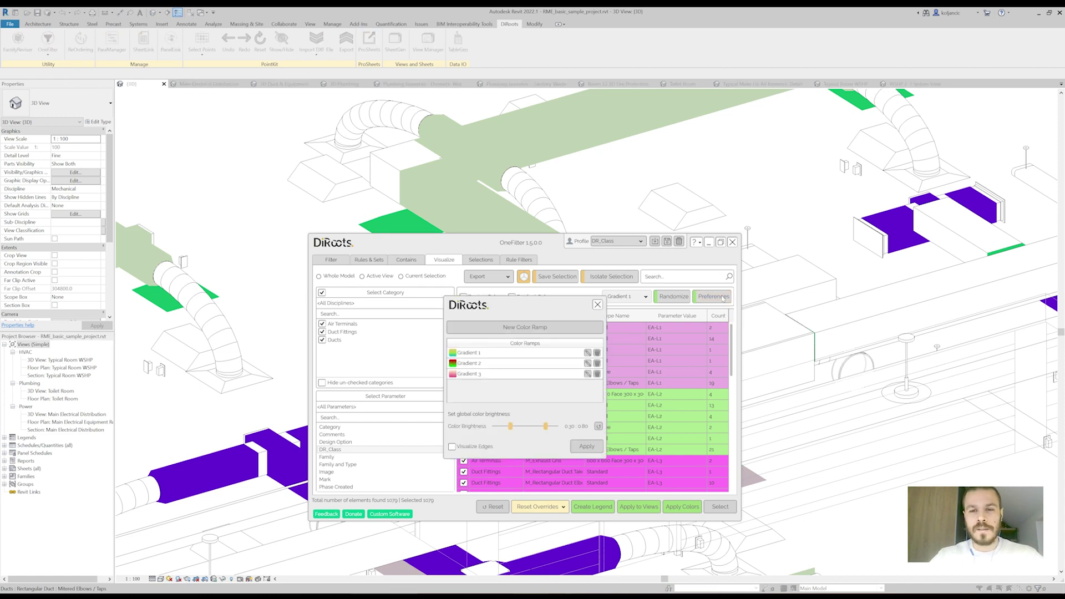
{"action": "left_click", "coordinate": [452, 447]}
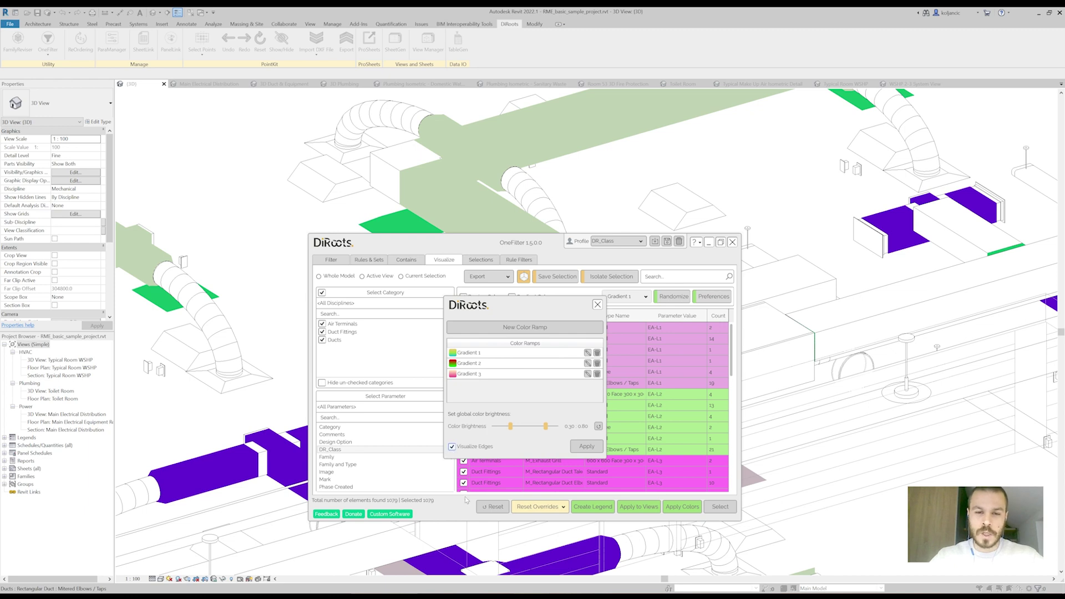
{"action": "left_click", "coordinate": [587, 447]}
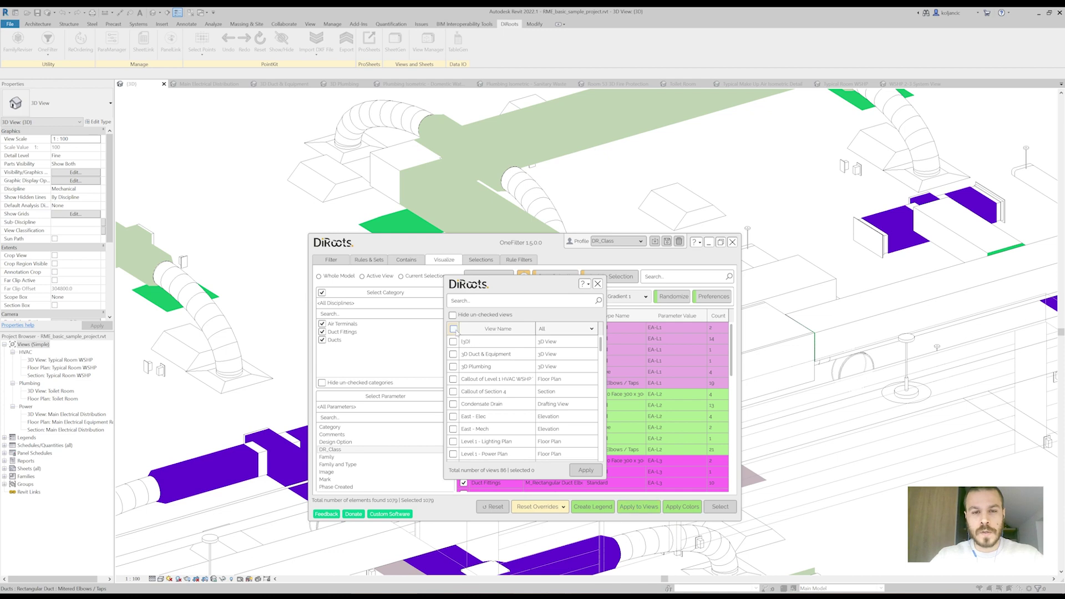
Reapply the duct colors to every 3D view with the updated edge visualization setting
{"action": "left_click", "coordinate": [563, 329]}
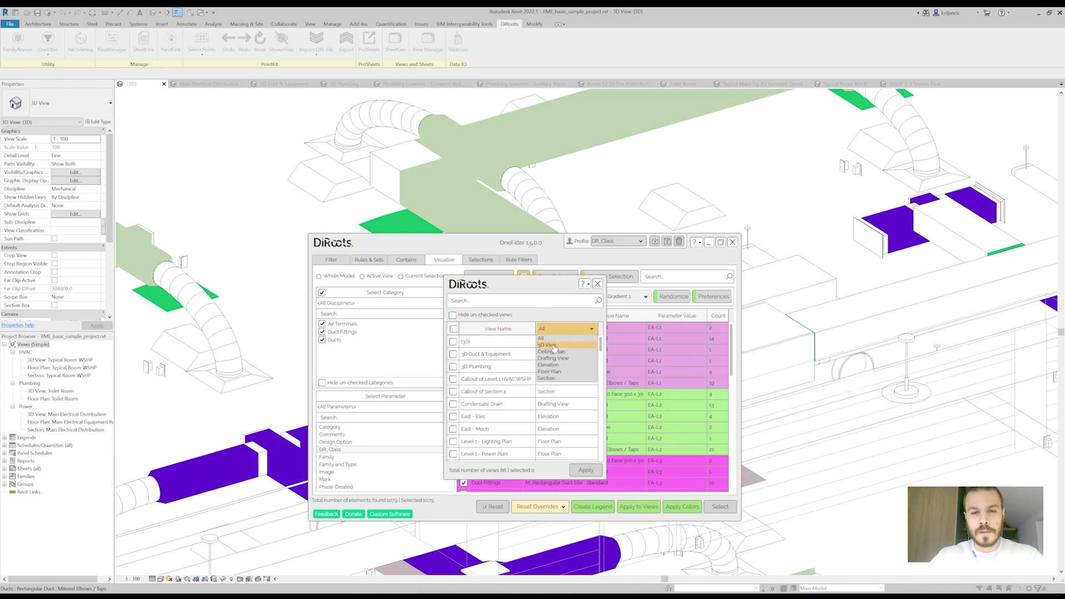
{"action": "left_click", "coordinate": [552, 339]}
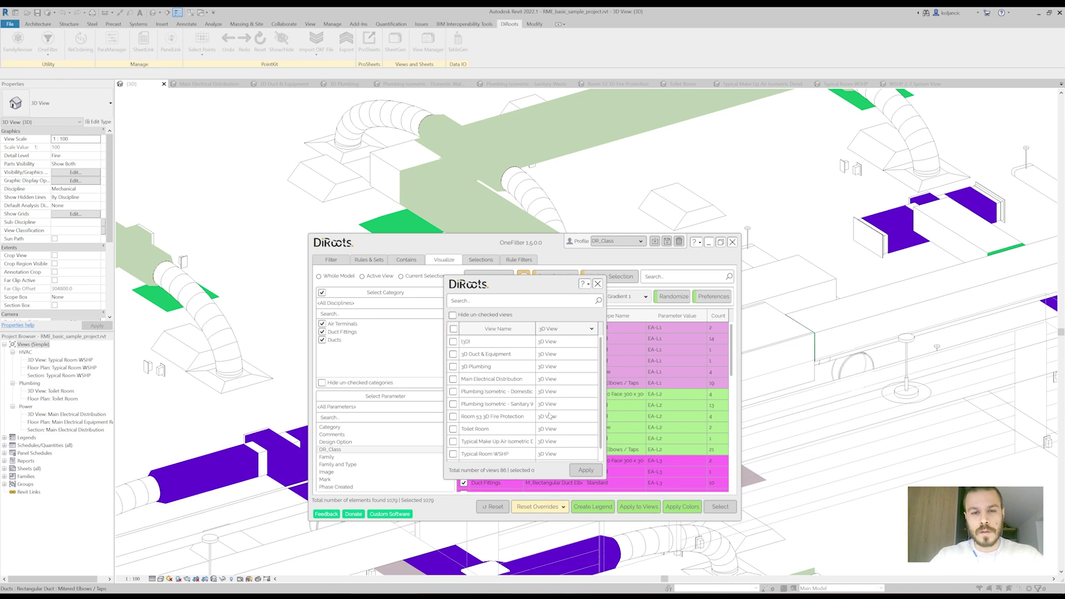
{"action": "left_click", "coordinate": [453, 328]}
{"action": "left_click", "coordinate": [585, 470]}
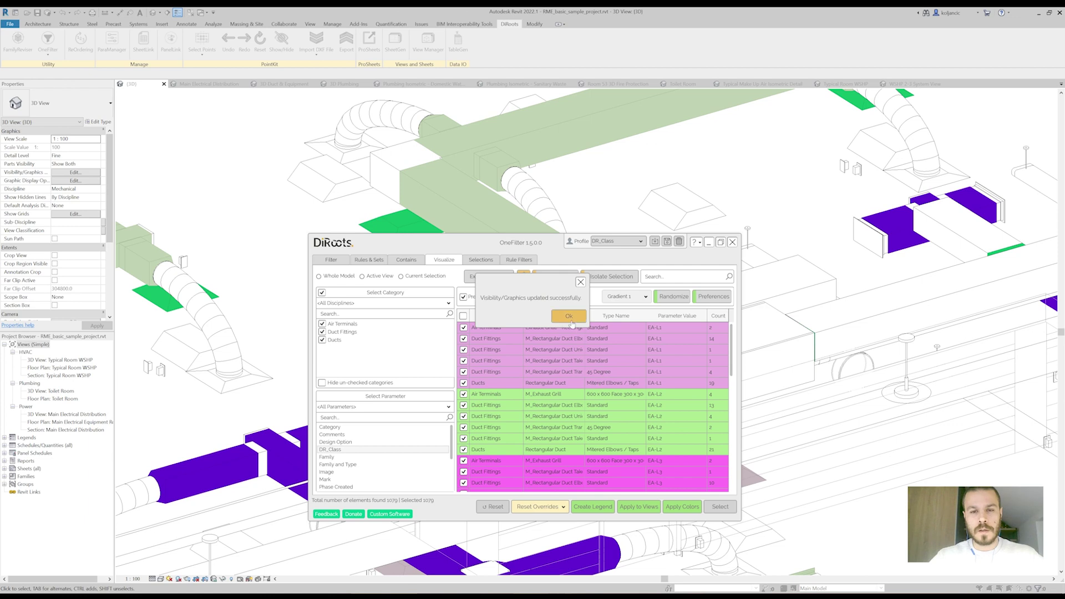
{"action": "left_click", "coordinate": [568, 317]}
Start a new color legend and name it DR Class - Legend
{"action": "left_click", "coordinate": [597, 508]}
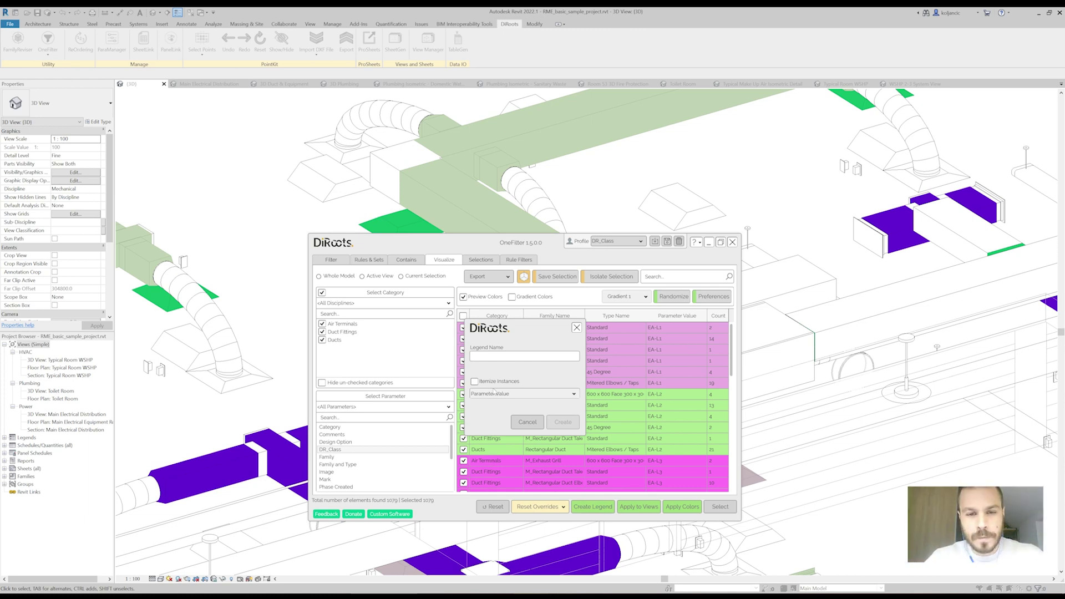
{"action": "type", "text": "DR Class"}
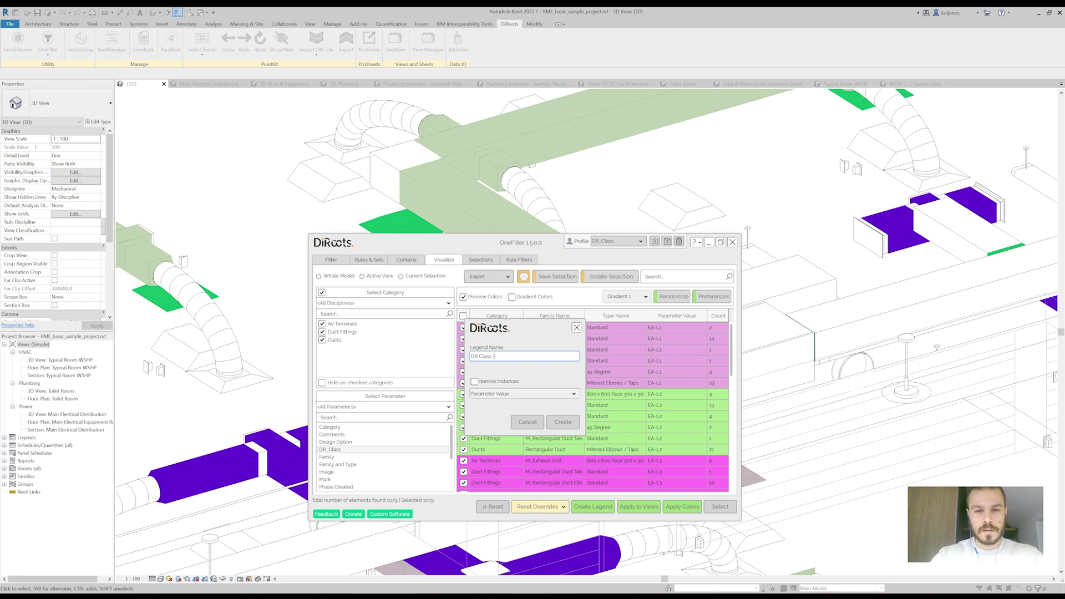
{"action": "type", "text": " - Legend"}
{"action": "key", "text": "BackSpace"}
{"action": "key", "text": "BackSpace"}
{"action": "key", "text": "BackSpace"}
{"action": "key", "text": "BackSpace"}
{"action": "key", "text": "BackSpace"}
{"action": "key", "text": "BackSpace"}
{"action": "key", "text": "BackSpace"}
{"action": "key", "text": "BackSpace"}
{"action": "type", "text": "Legend"}
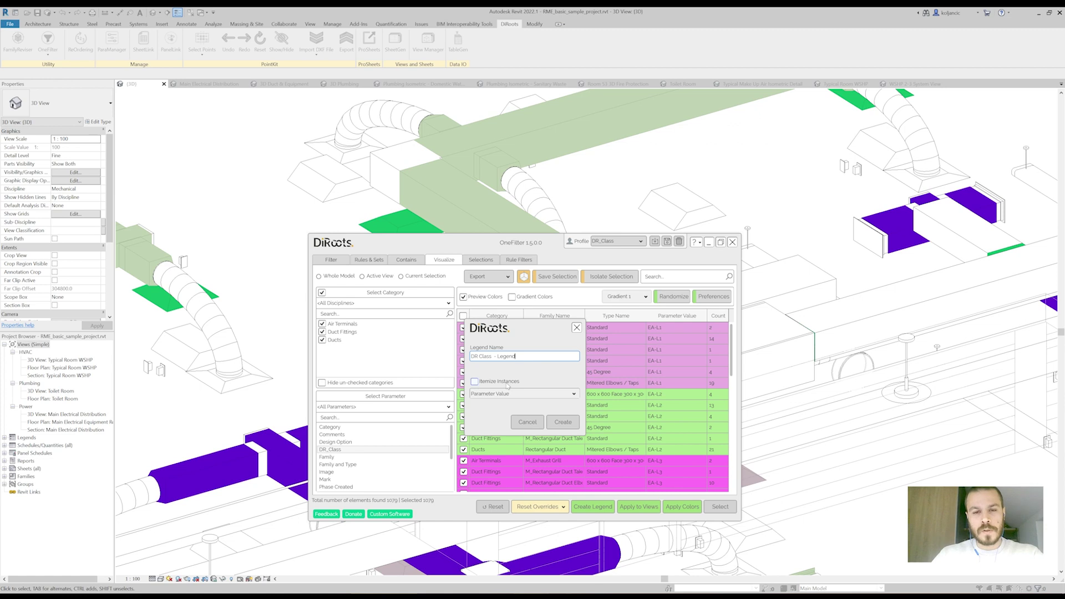
Itemize the legend's instances, include only the Family Name, Type Name and Parameter Value columns, and create the legend
{"action": "left_click", "coordinate": [481, 382]}
{"action": "left_click", "coordinate": [520, 395]}
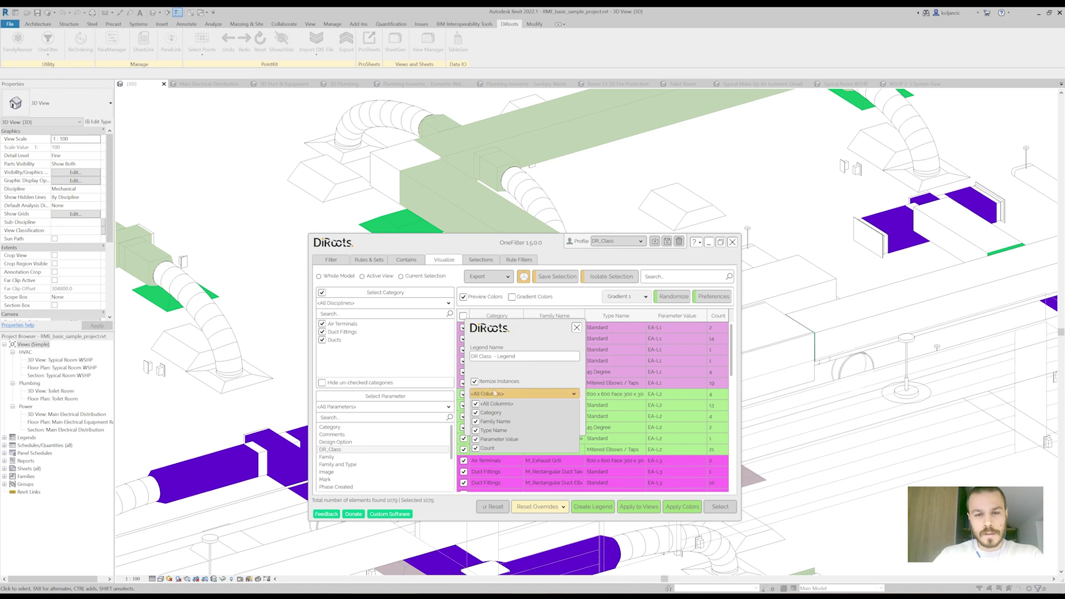
{"action": "left_click", "coordinate": [524, 327]}
{"action": "left_click_drag", "start_coordinate": [524, 327], "coordinate": [408, 331]}
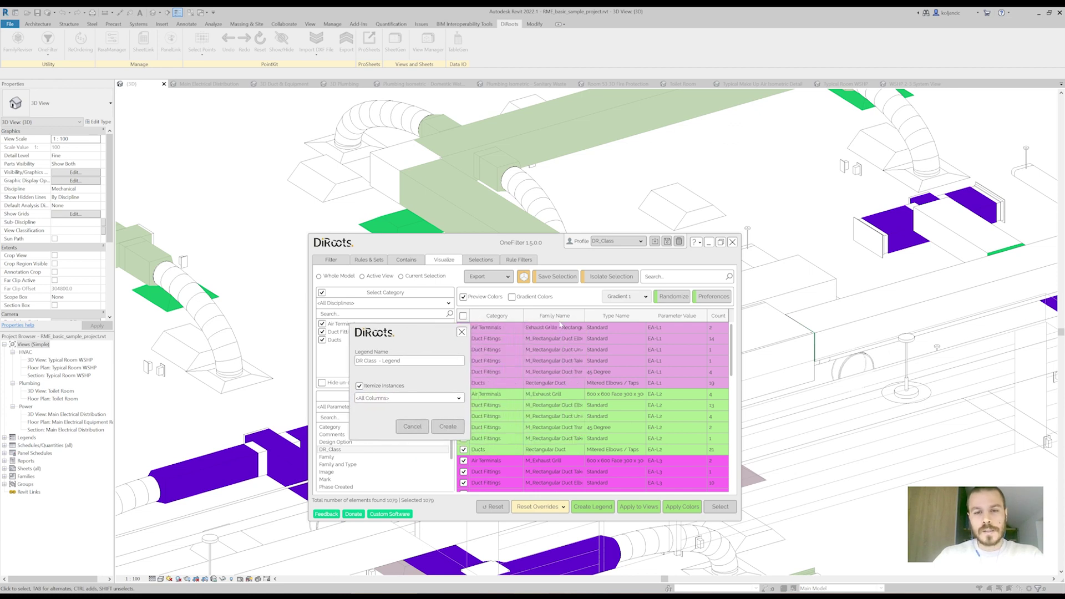
{"action": "left_click", "coordinate": [384, 398]}
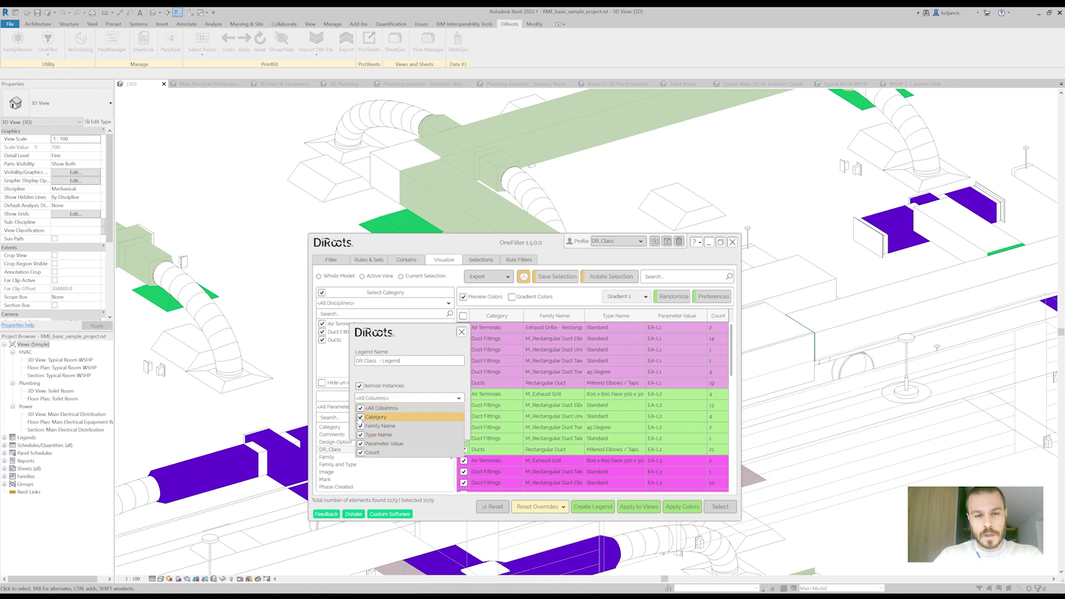
{"action": "left_click", "coordinate": [360, 418]}
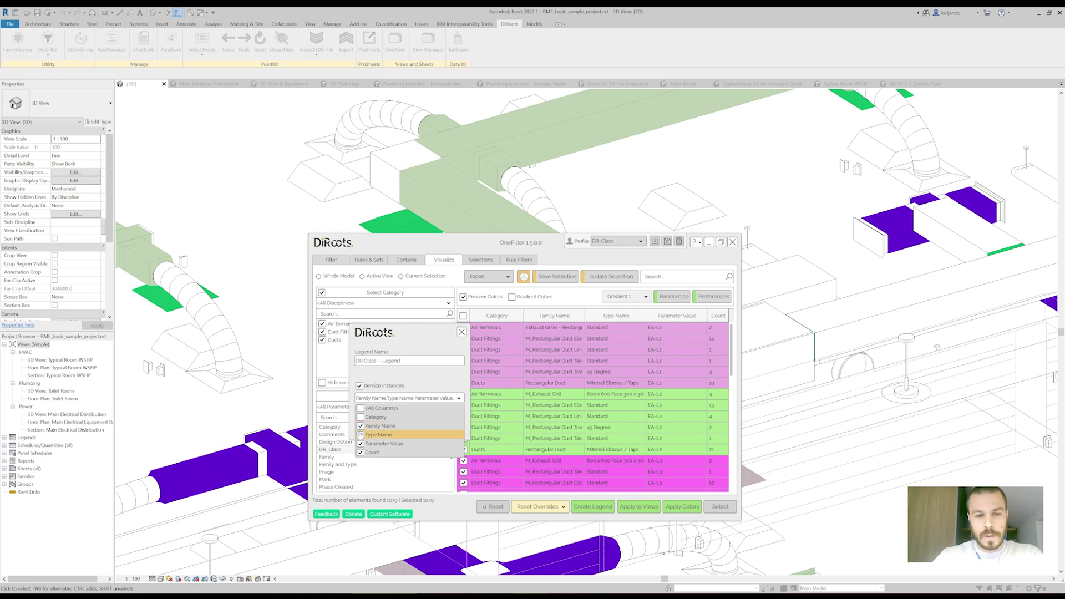
{"action": "left_click", "coordinate": [360, 454]}
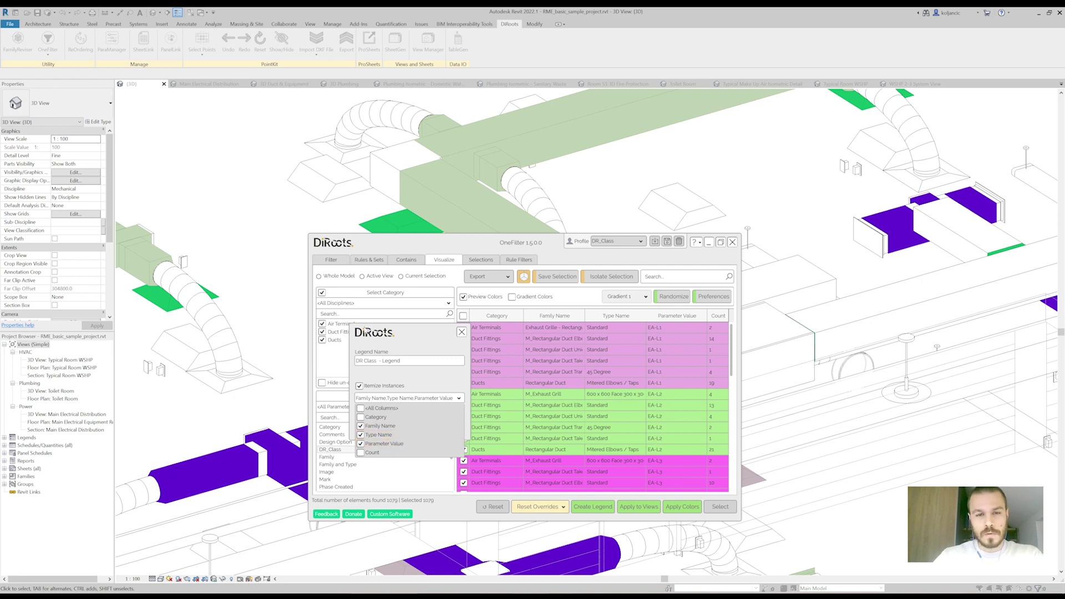
{"action": "left_click", "coordinate": [365, 331]}
{"action": "left_click_drag", "start_coordinate": [412, 340], "coordinate": [479, 340]}
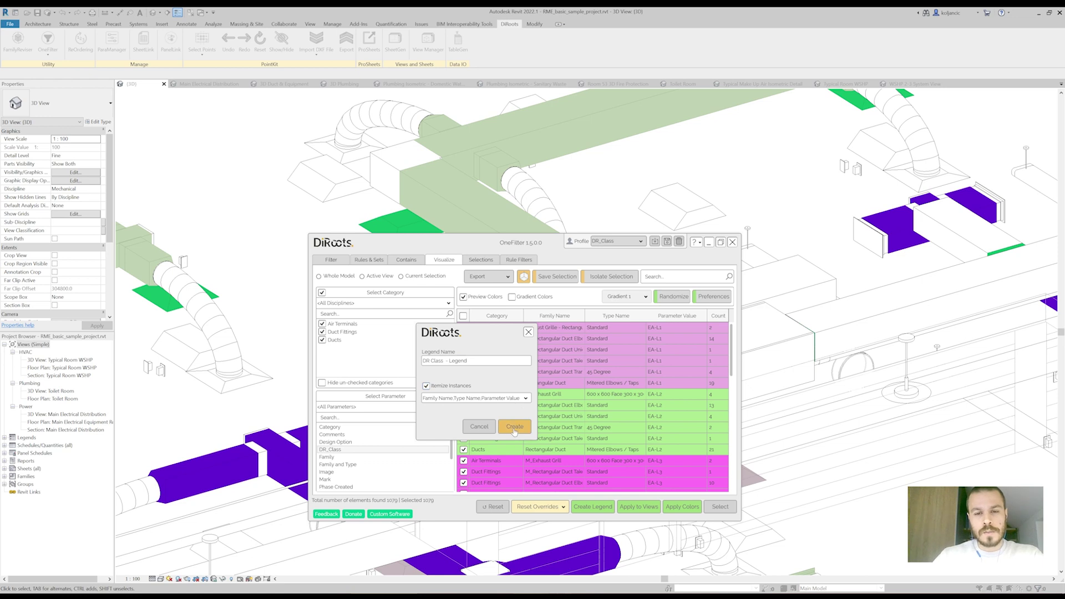
{"action": "left_click", "coordinate": [515, 428]}
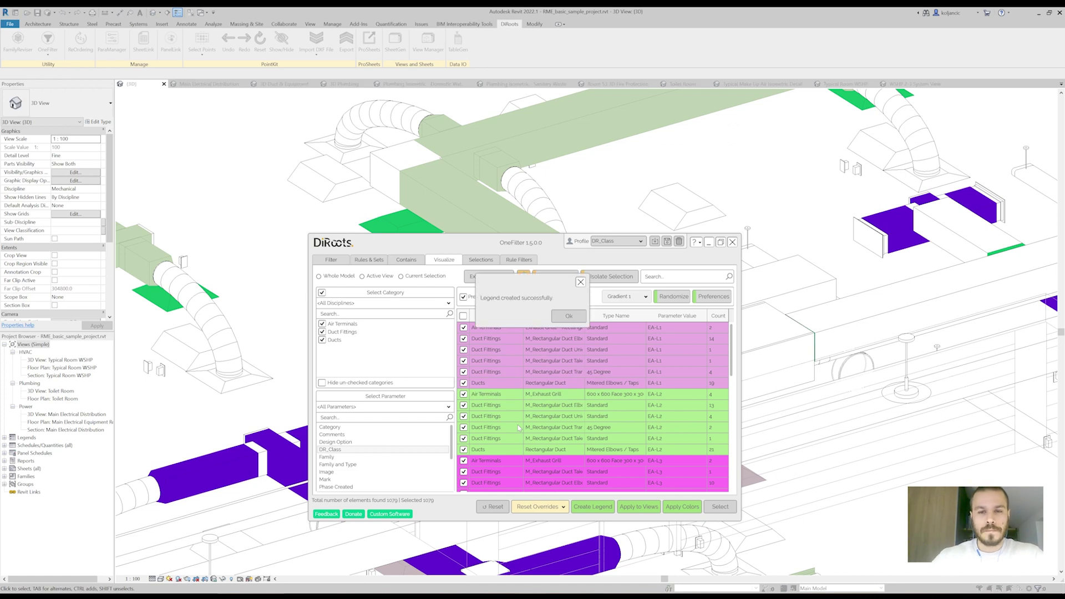
{"action": "left_click", "coordinate": [577, 318]}
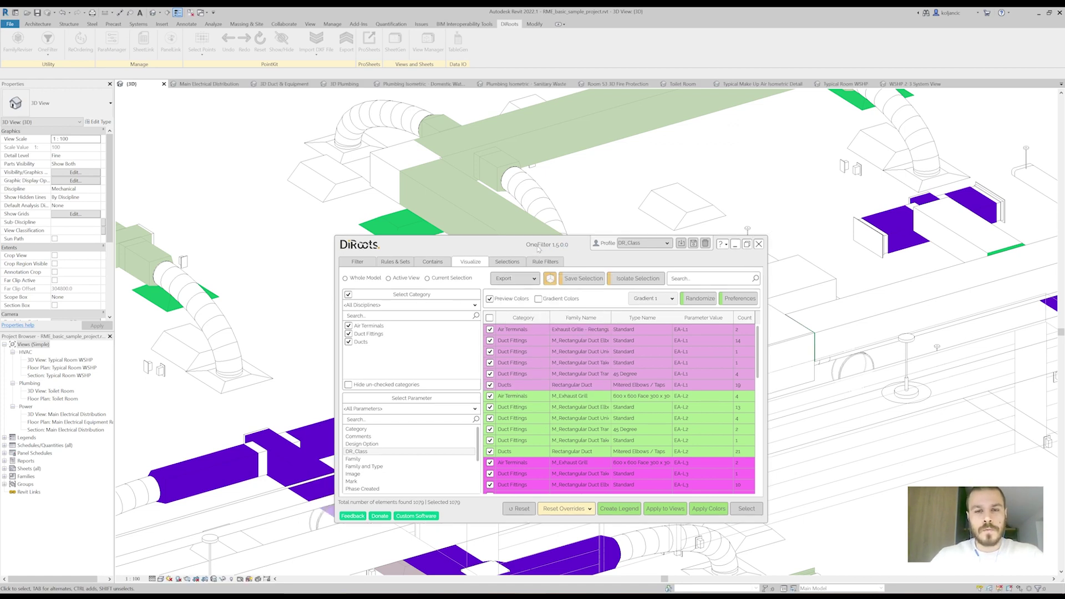
Close OneFilter and open the DR Class - Legend view from the project's legends
{"action": "left_click", "coordinate": [760, 244]}
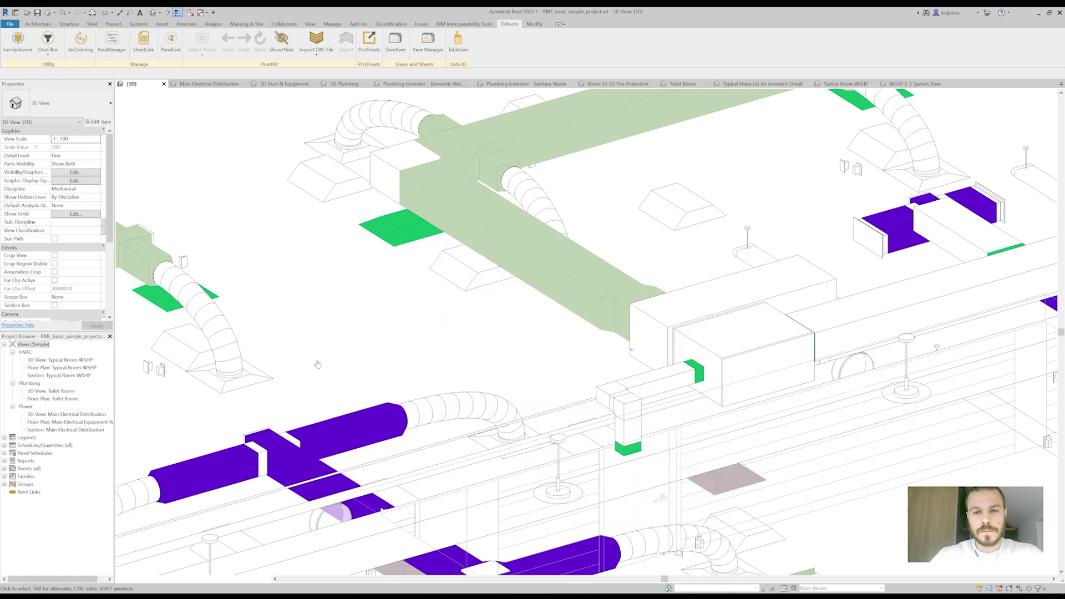
{"action": "left_click", "coordinate": [5, 438]}
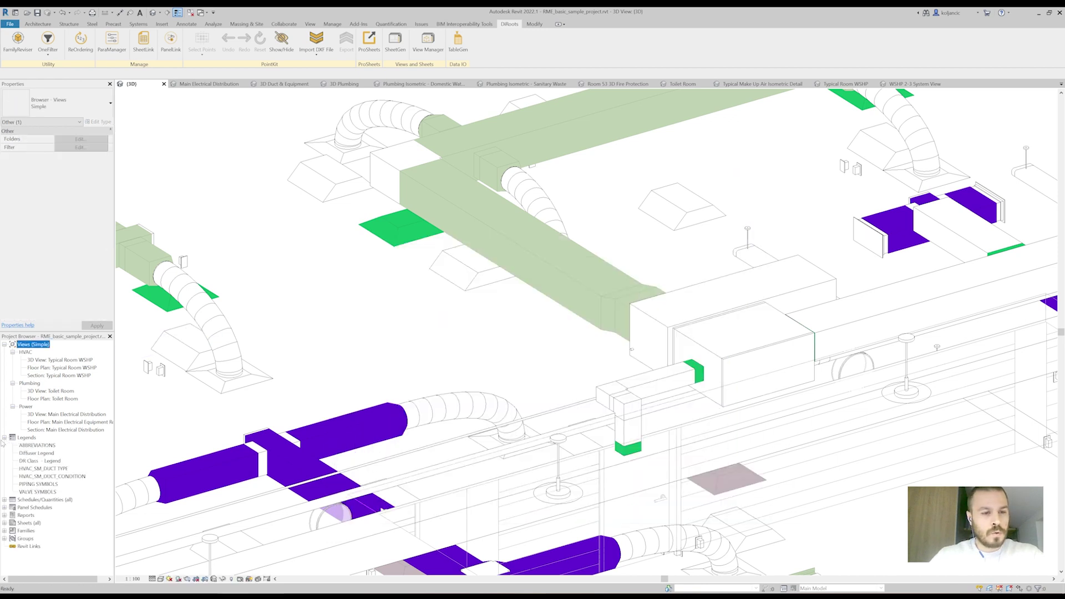
{"action": "left_click", "coordinate": [37, 463]}
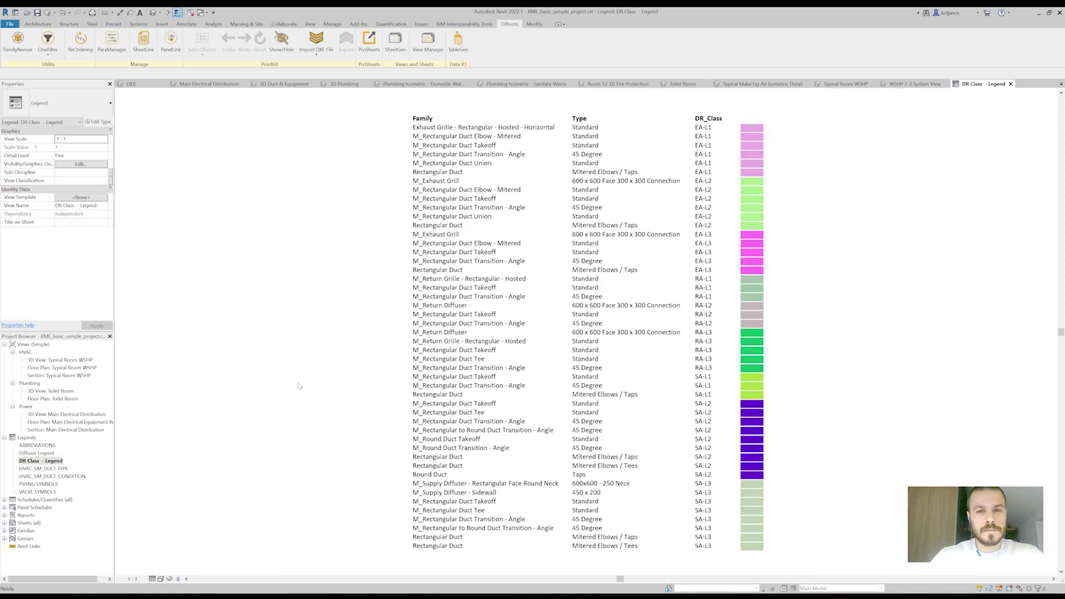
{"action": "middle_click_drag", "start_coordinate": [686, 219], "coordinate": [661, 235]}
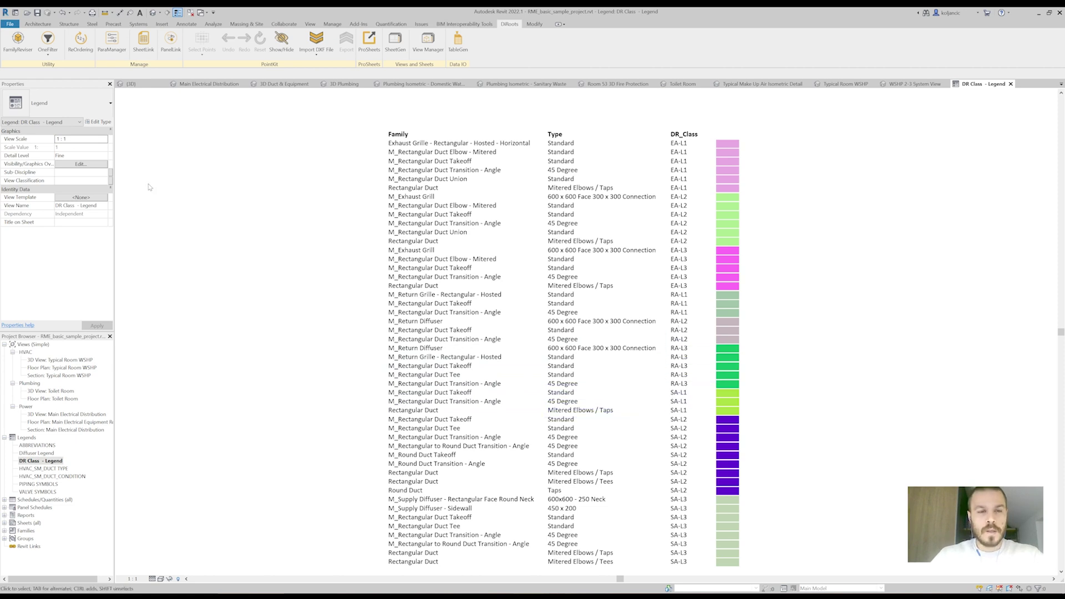
Open OneFilter's Visualize settings and load the saved DR_Class profile
{"action": "key", "text": "d"}
{"action": "key", "text": "o"}
{"action": "key", "text": "f"}
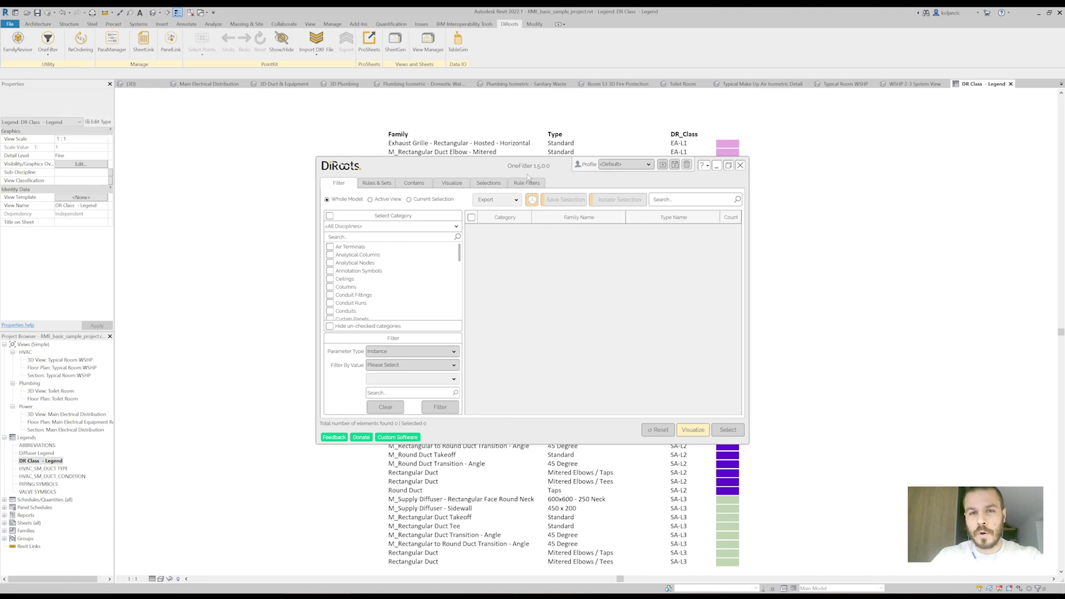
{"action": "left_click", "coordinate": [452, 183]}
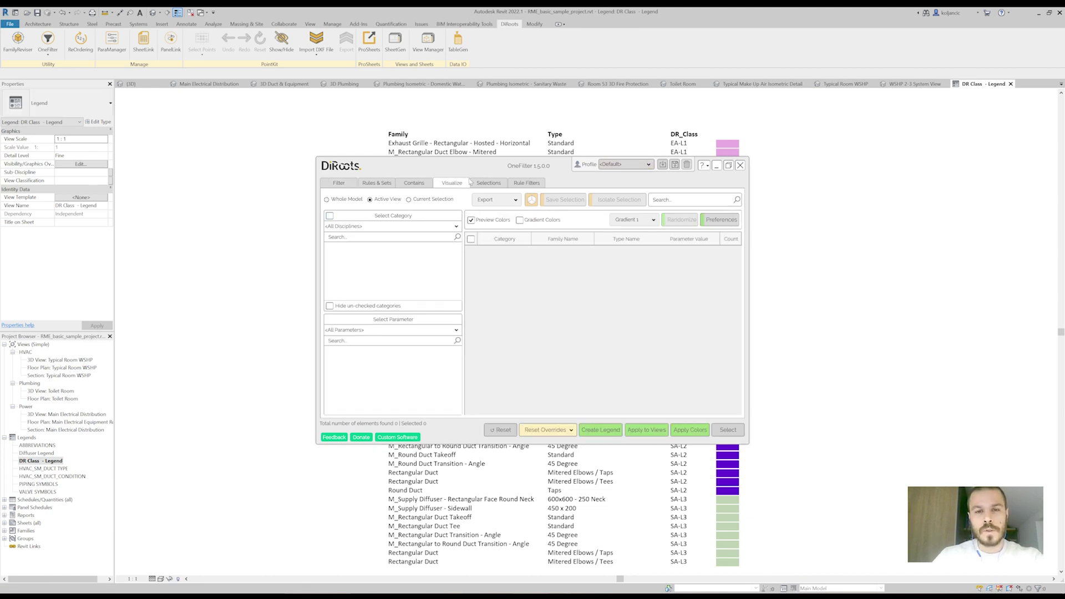
{"action": "left_click_drag", "start_coordinate": [495, 167], "coordinate": [485, 168]}
{"action": "left_click", "coordinate": [615, 164]}
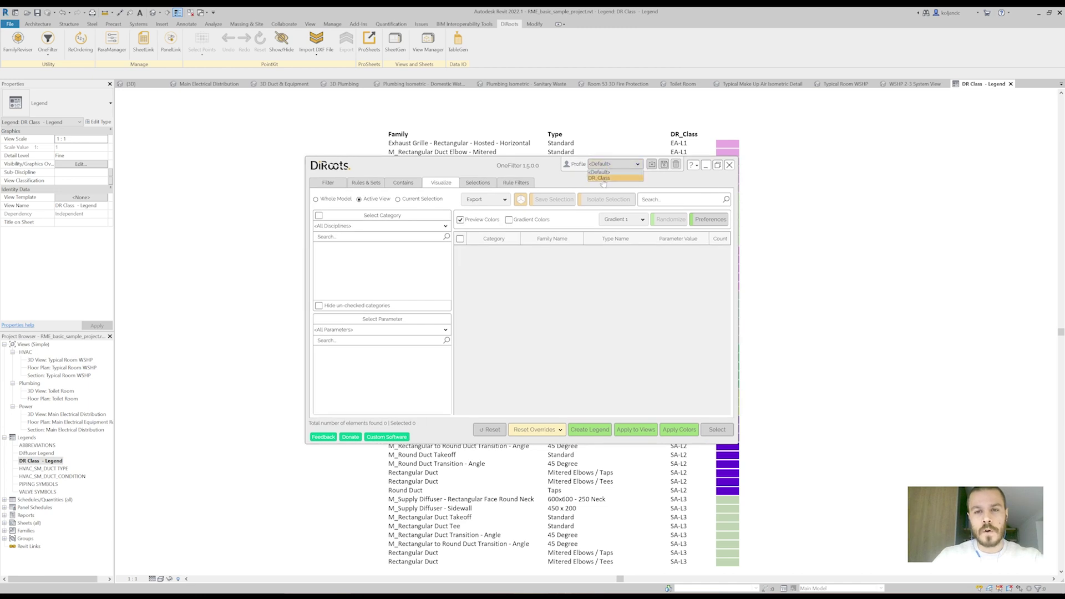
{"action": "left_click", "coordinate": [598, 178]}
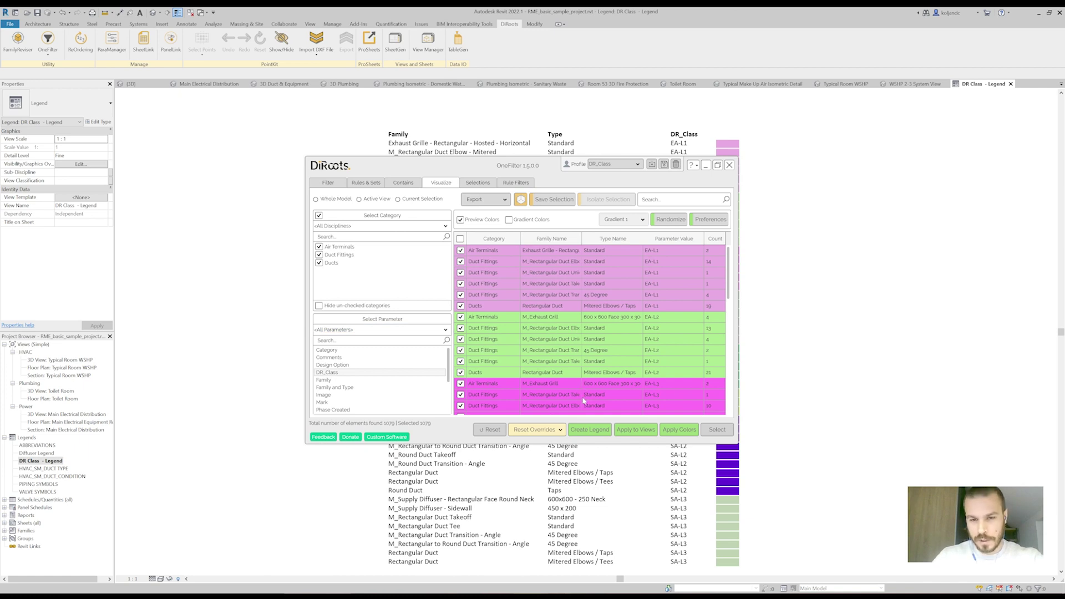
Create a non-itemized color legend named DR Class - Legend 2 that lists only the Parameter Value
{"action": "left_click", "coordinate": [590, 430]}
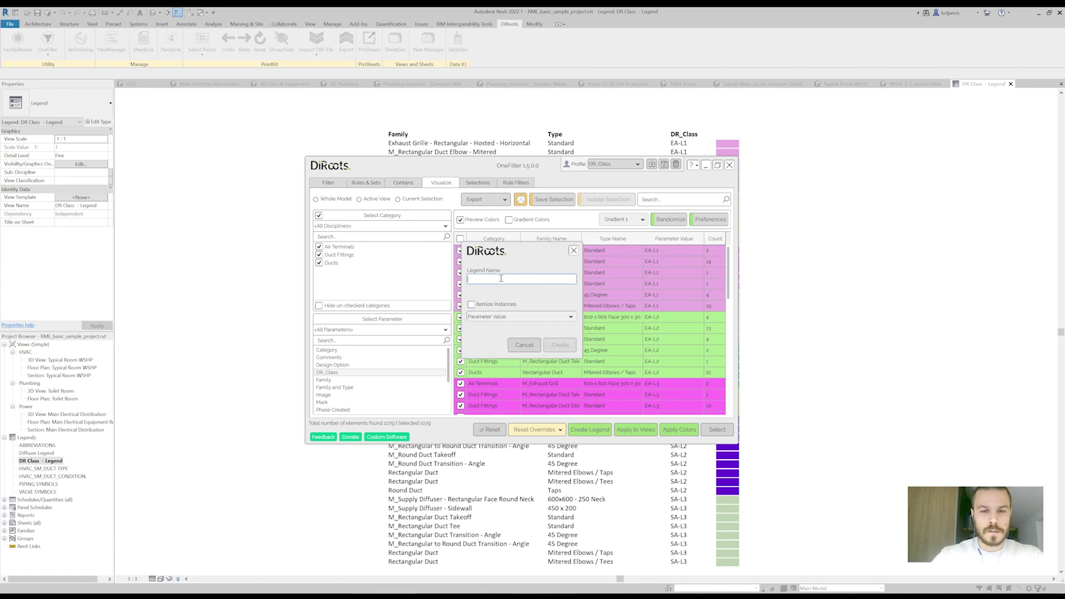
{"action": "type", "text": "DR Class - Legend"}
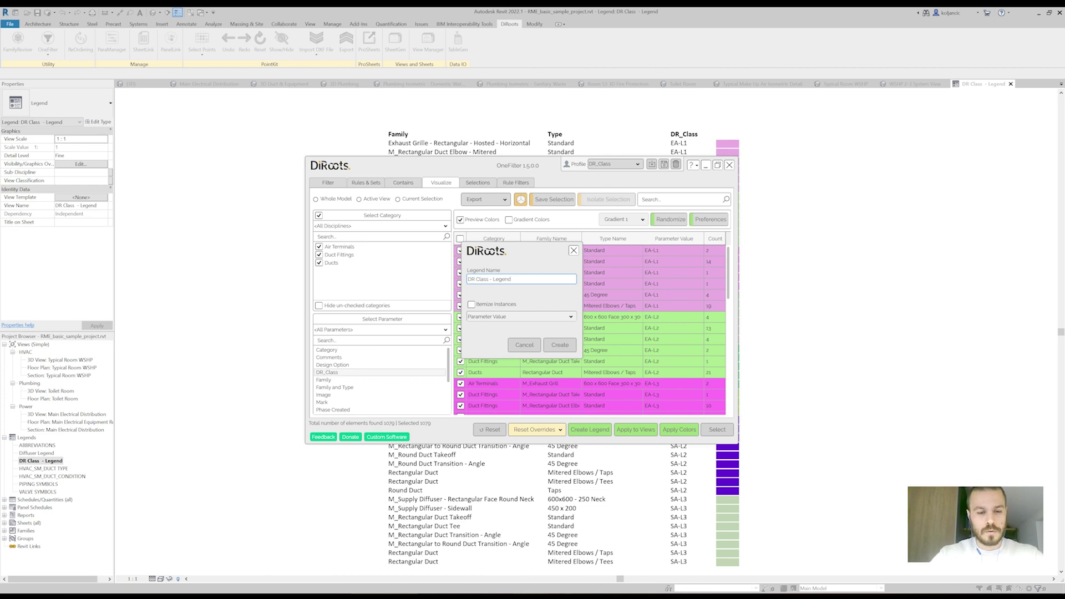
{"action": "left_click", "coordinate": [558, 345]}
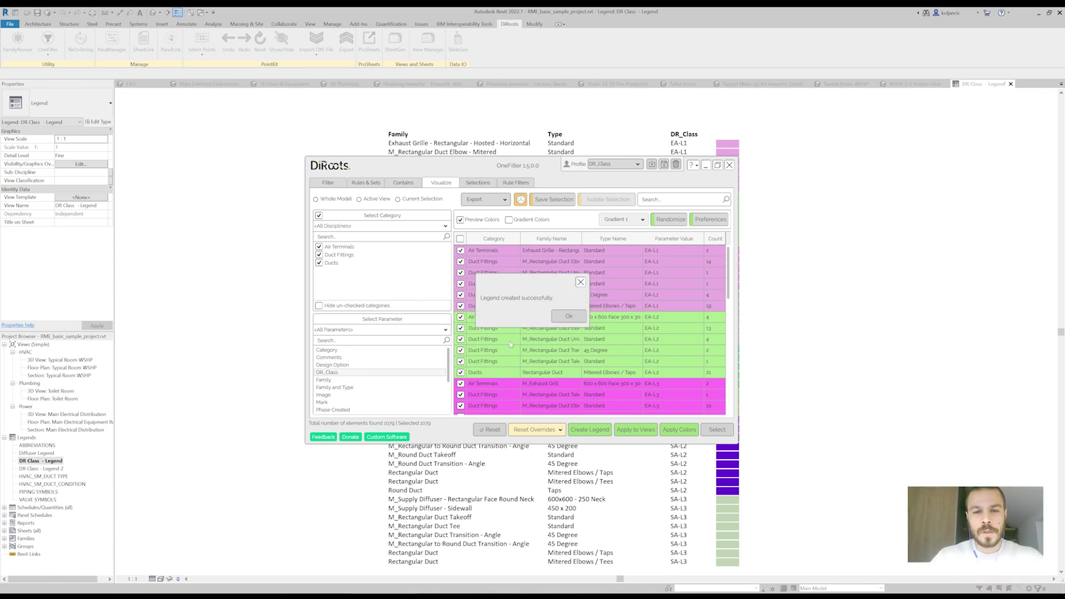
{"action": "left_click", "coordinate": [568, 316]}
Close OneFilter and open the DR Class - Legend 2 view from the project's legends
{"action": "left_click", "coordinate": [729, 165]}
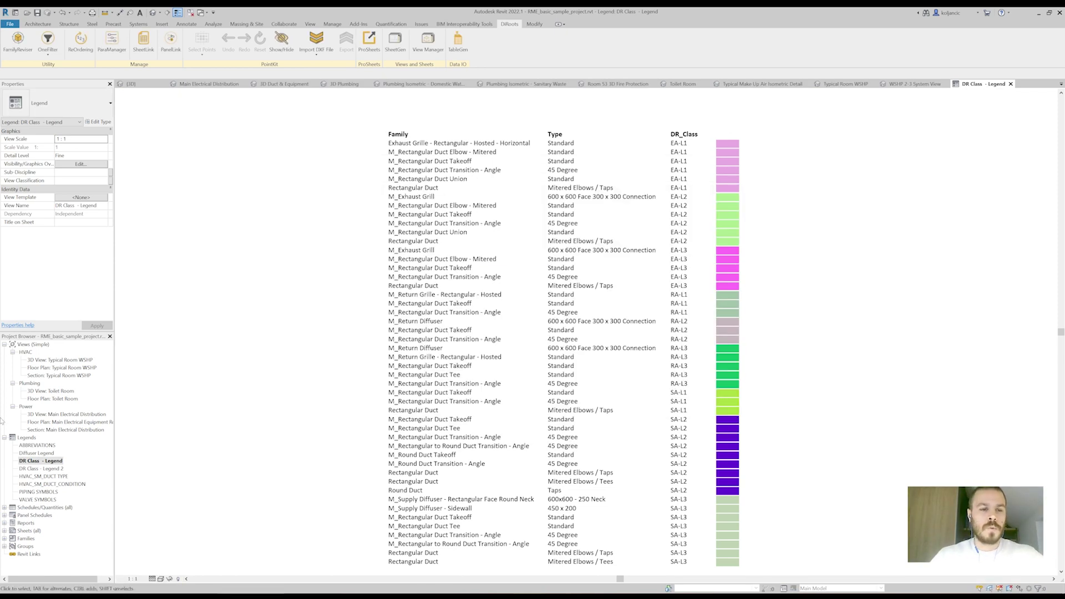
{"action": "double_click", "coordinate": [40, 469]}
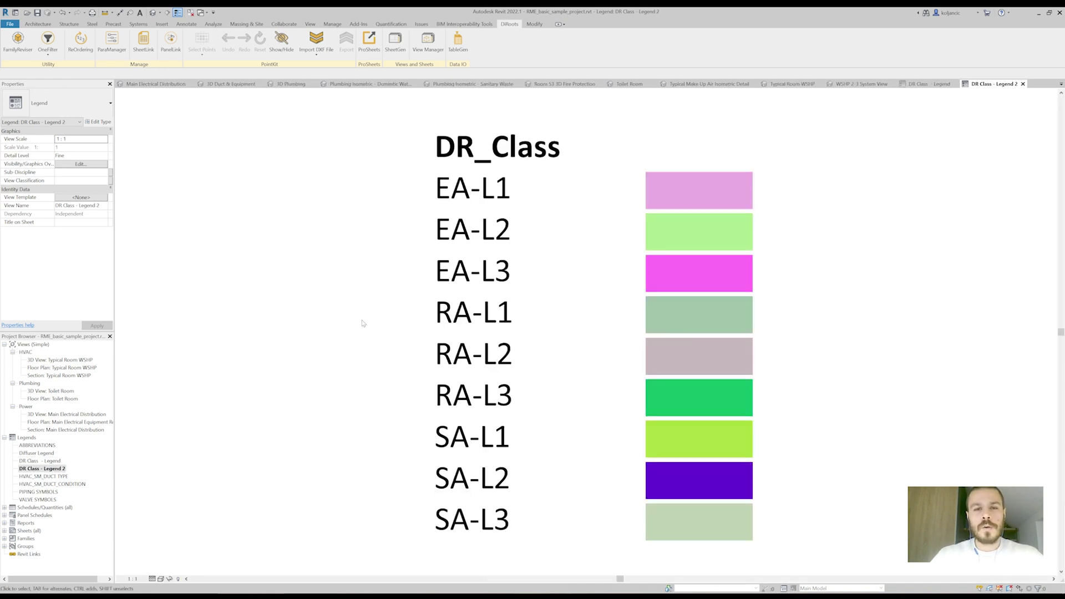
{"action": "scroll", "coordinate": [365, 323], "scroll_direction": "down", "scroll_amount": 1}
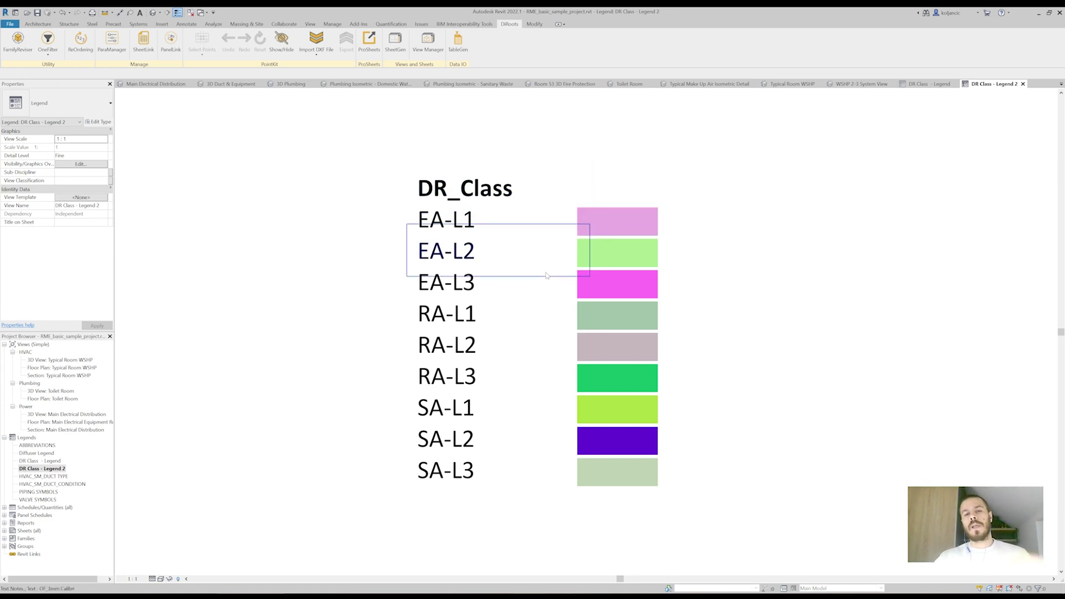
{"action": "middle_click_drag", "start_coordinate": [724, 268], "coordinate": [661, 259]}
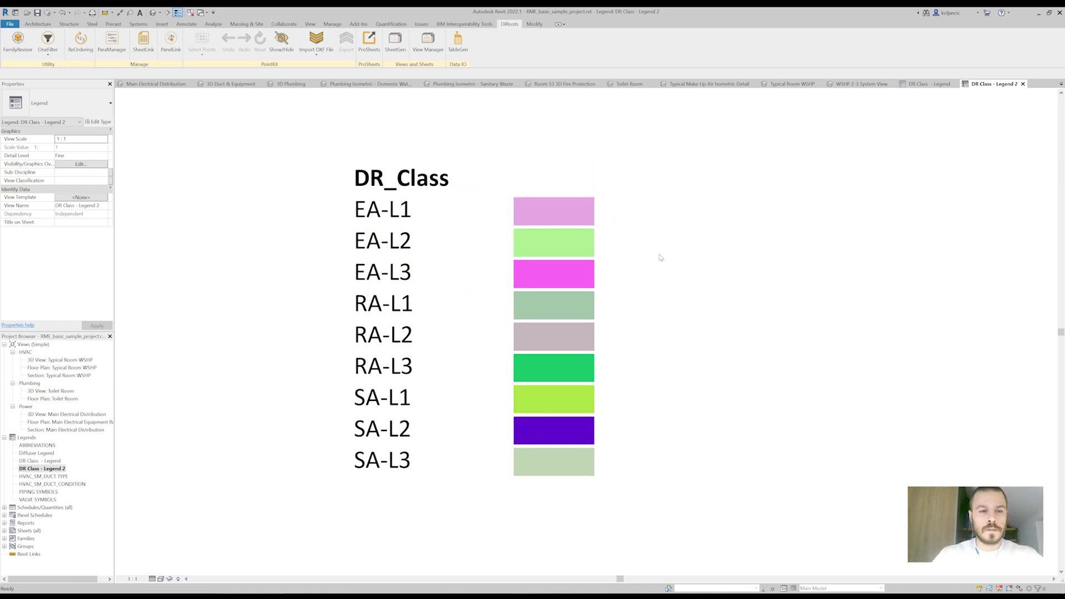
{"action": "scroll", "coordinate": [671, 257], "scroll_direction": "down", "scroll_amount": 1}
{"action": "right_click", "coordinate": [46, 509]}
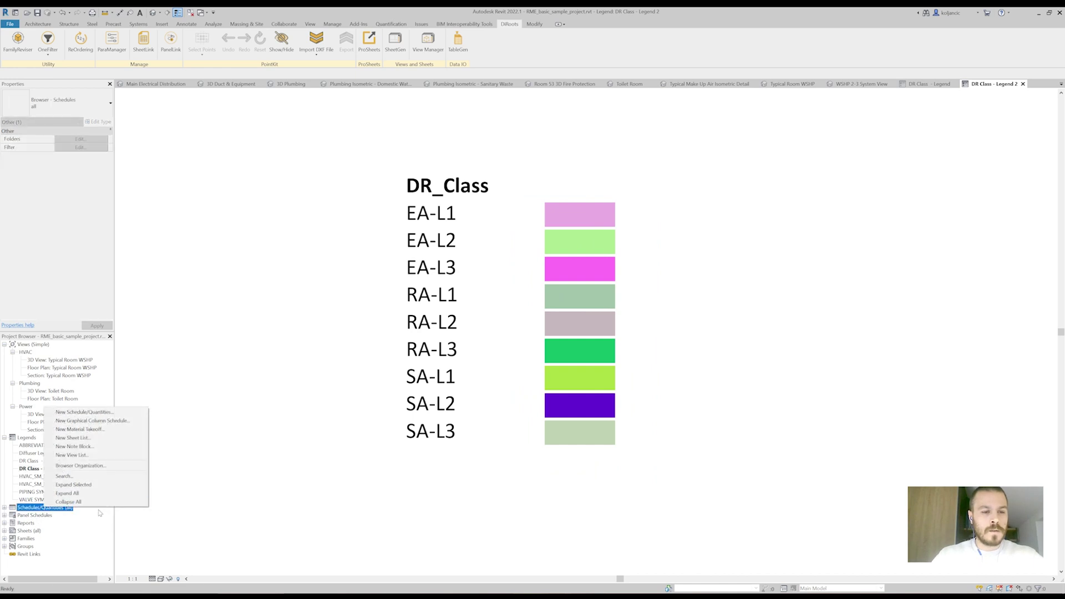
{"action": "left_click", "coordinate": [100, 413]}
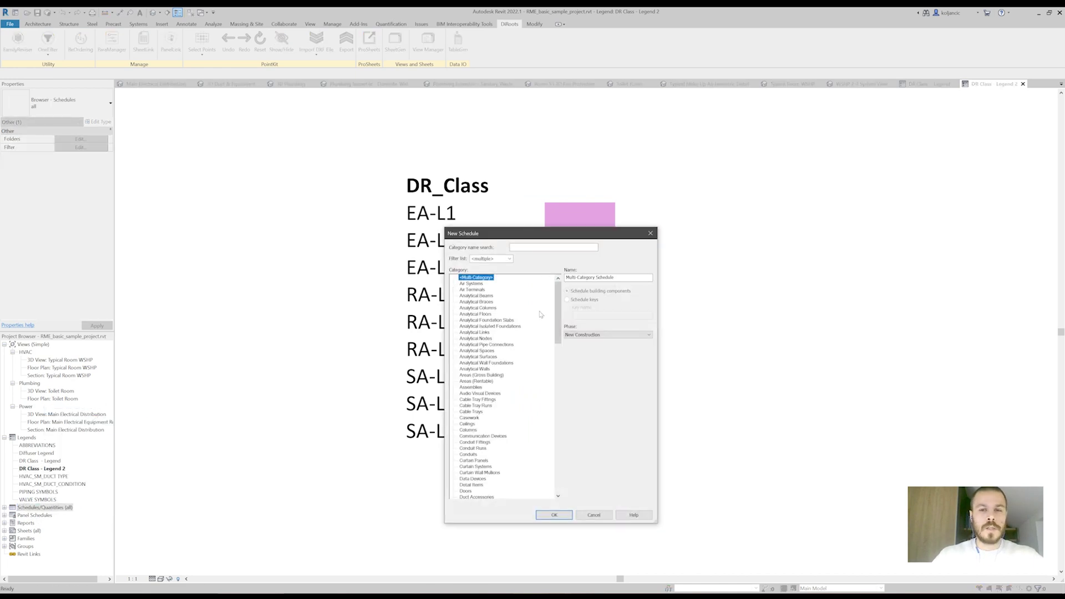
{"action": "left_click", "coordinate": [650, 233]}
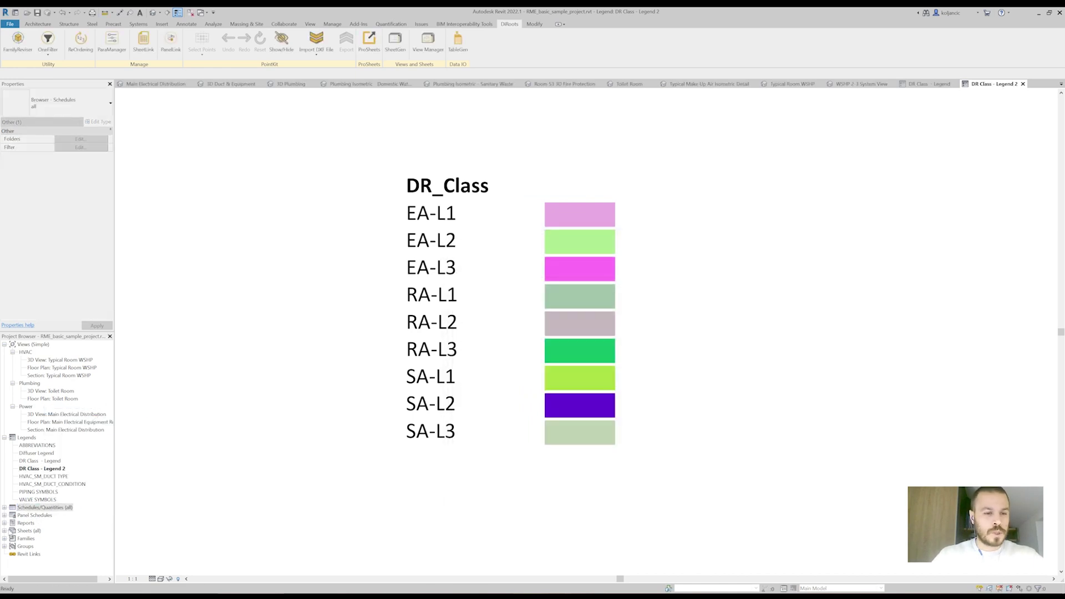
Create a new sheet with the A0 metric titleblock
{"action": "right_click", "coordinate": [28, 532]}
{"action": "left_click", "coordinate": [55, 537]}
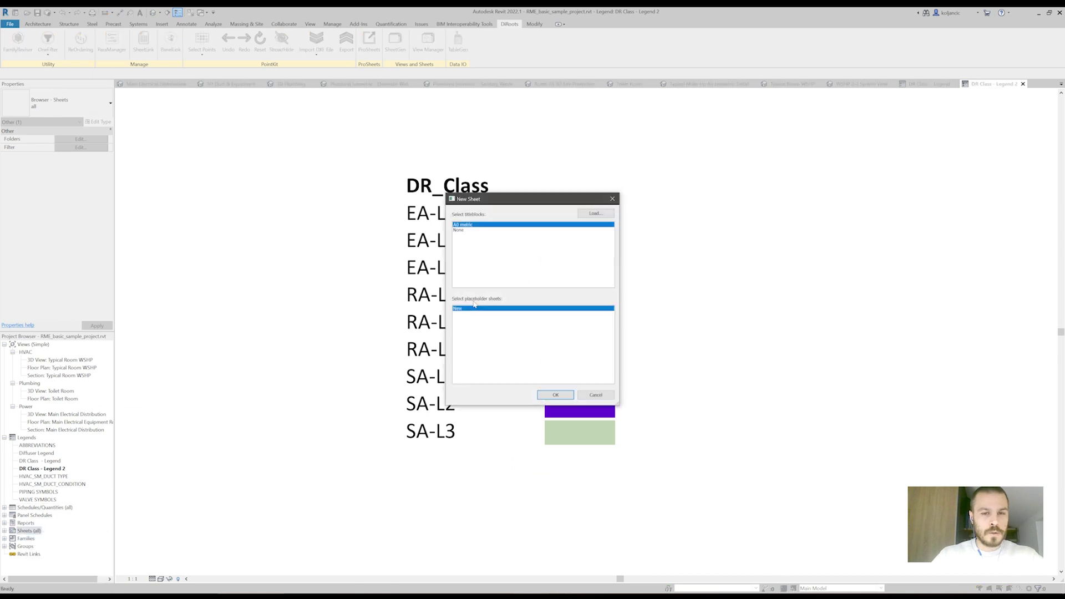
{"action": "left_click", "coordinate": [555, 395]}
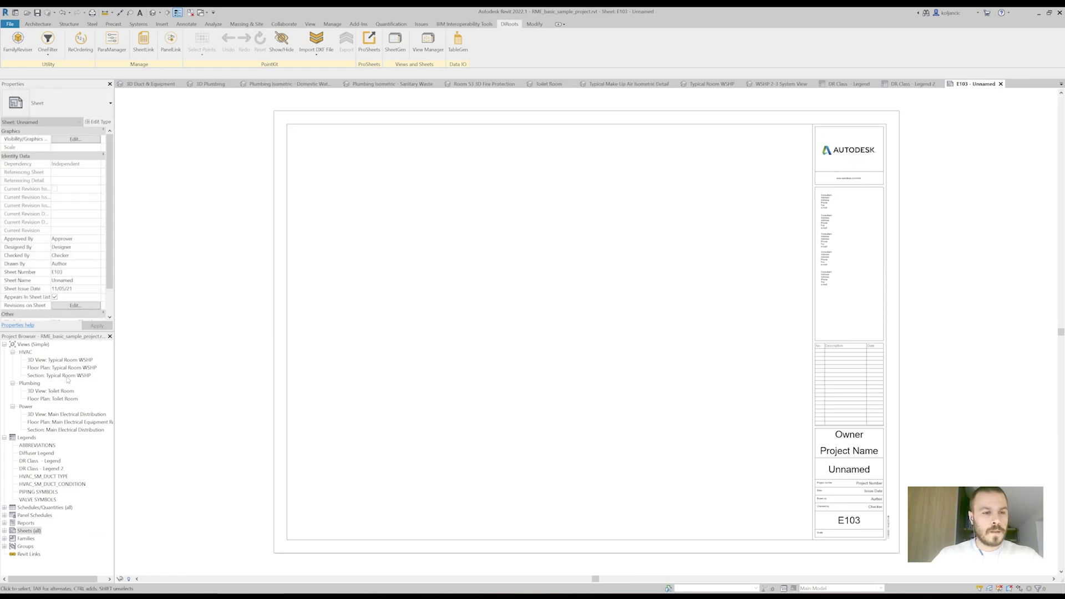
Change the Project Browser's view organization scheme to all
{"action": "left_click", "coordinate": [51, 367]}
{"action": "left_click", "coordinate": [56, 360]}
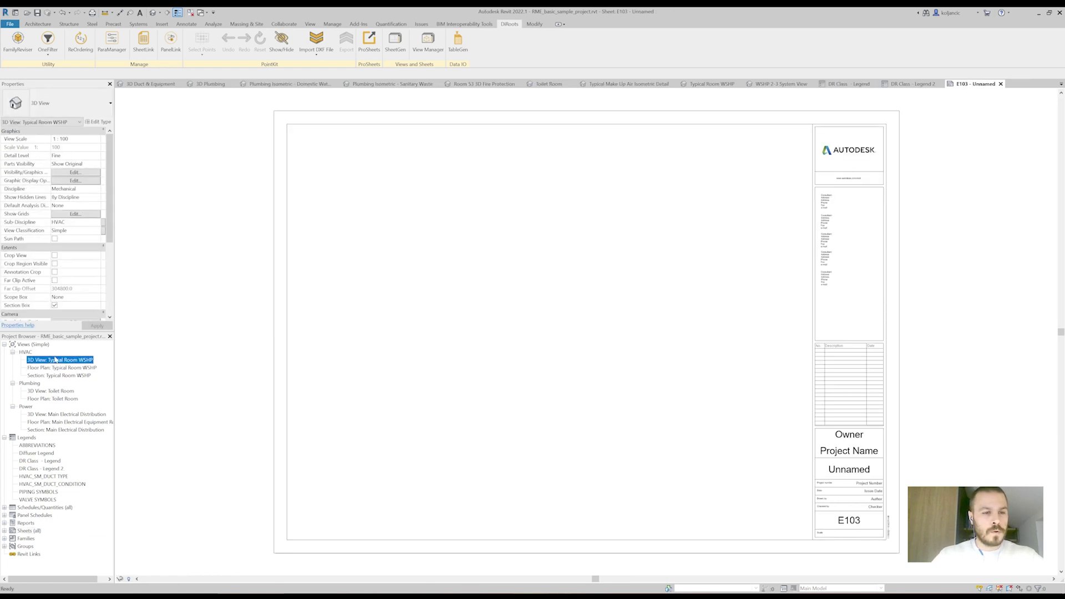
{"action": "left_click", "coordinate": [31, 344]}
{"action": "right_click", "coordinate": [31, 344]}
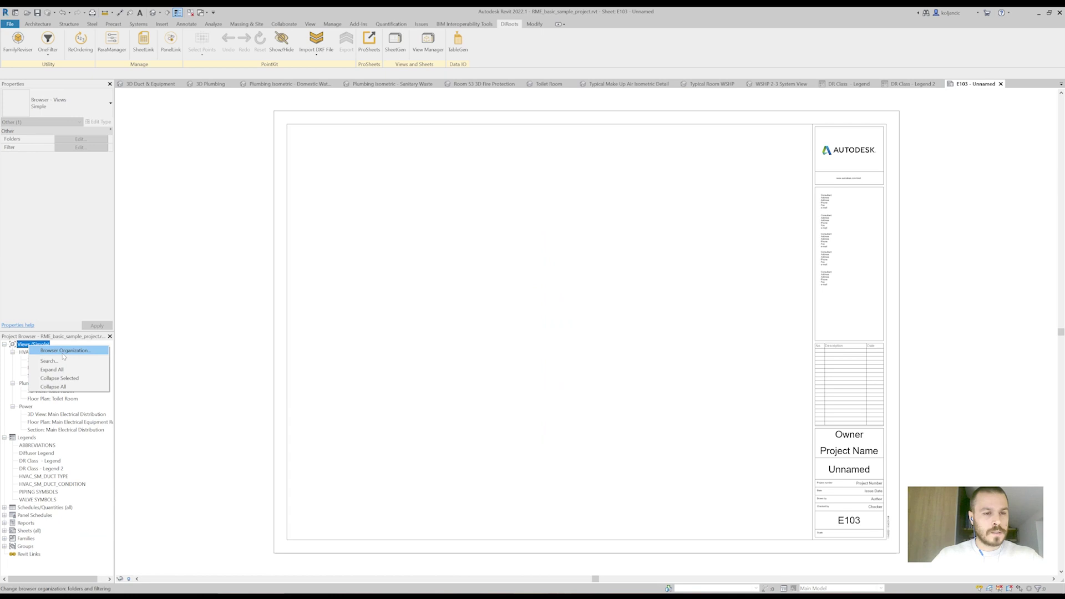
{"action": "left_click", "coordinate": [47, 350]}
{"action": "left_click", "coordinate": [457, 274]}
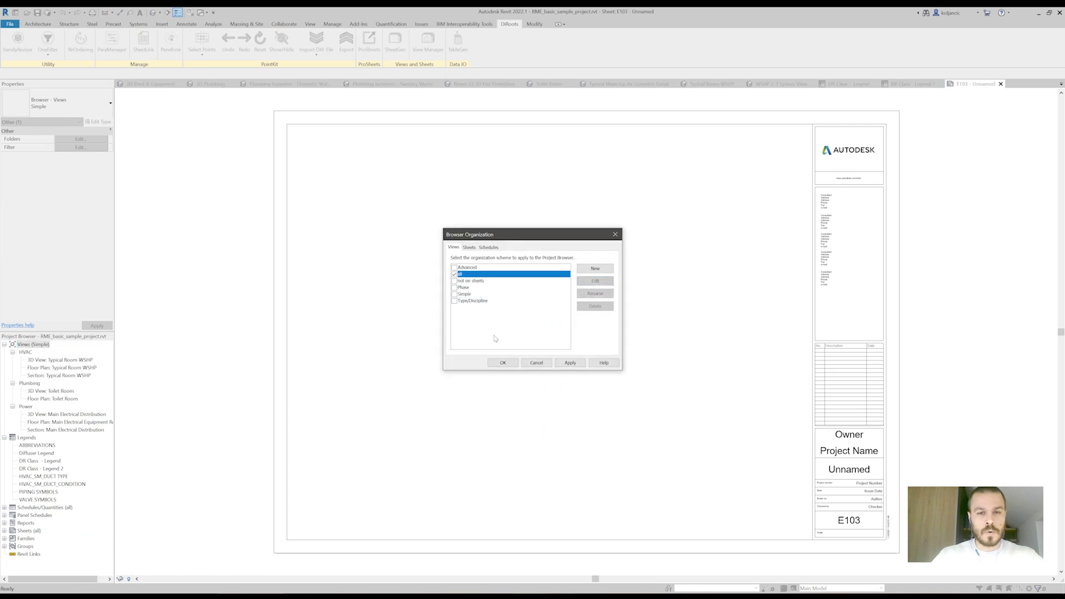
{"action": "left_click", "coordinate": [503, 363]}
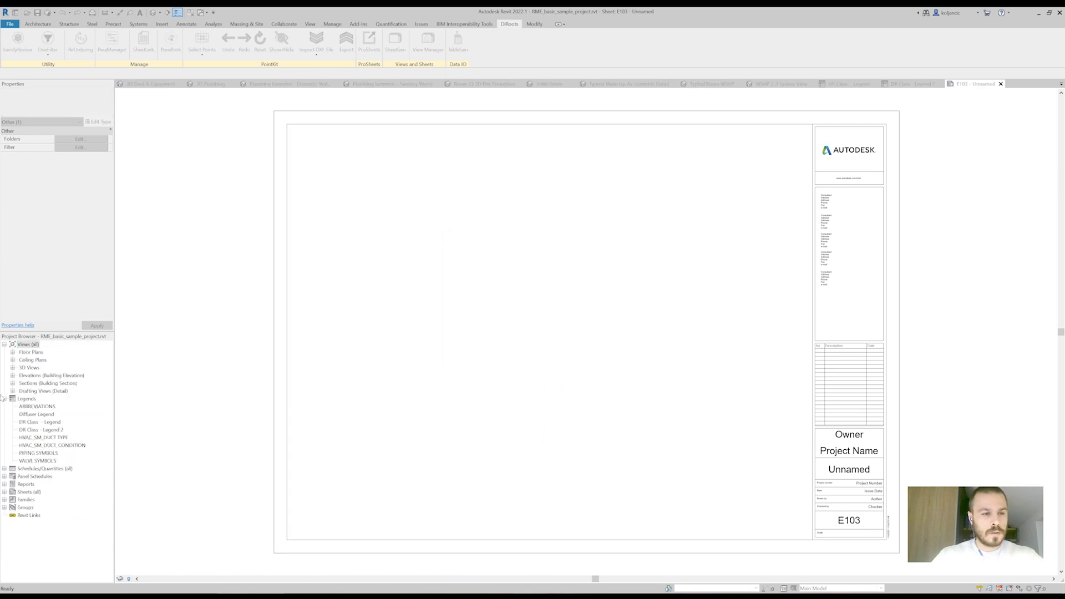
Place the {3D} view on the upper part of the new sheet
{"action": "left_click", "coordinate": [12, 368]}
{"action": "left_click", "coordinate": [41, 378]}
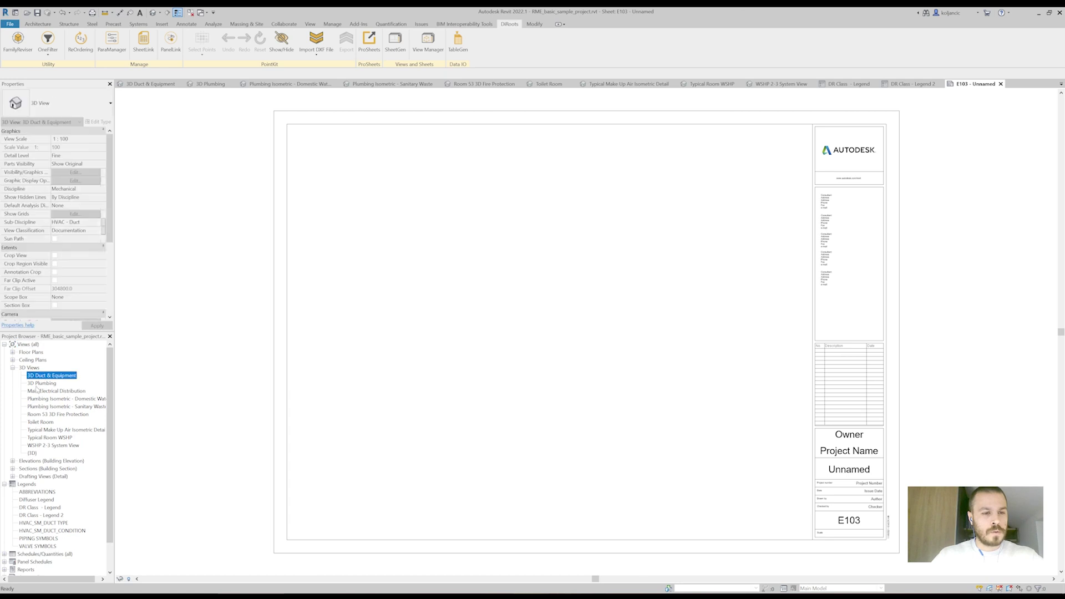
{"action": "left_click", "coordinate": [32, 453]}
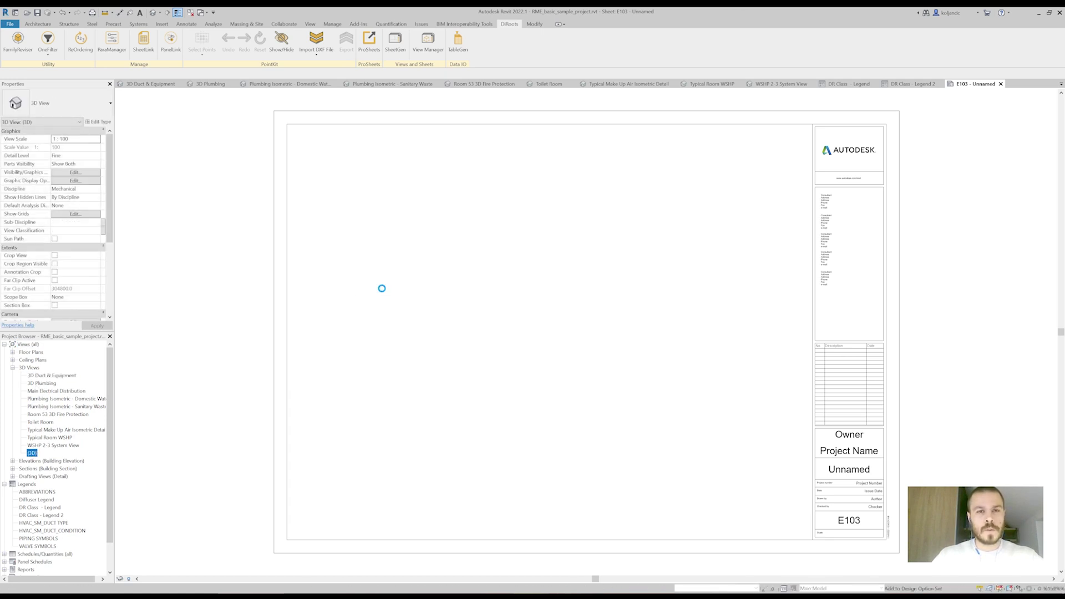
{"action": "left_click", "coordinate": [528, 291]}
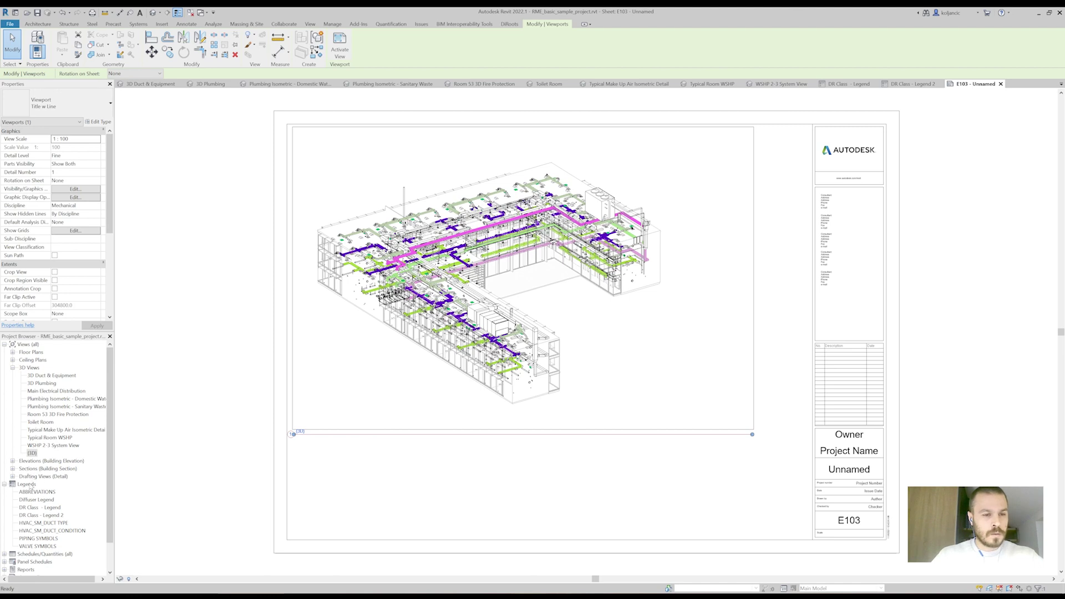
Place the DR Class - Legend 2 legend on the sheet, to the lower right of the 3D building
{"action": "left_click", "coordinate": [42, 507]}
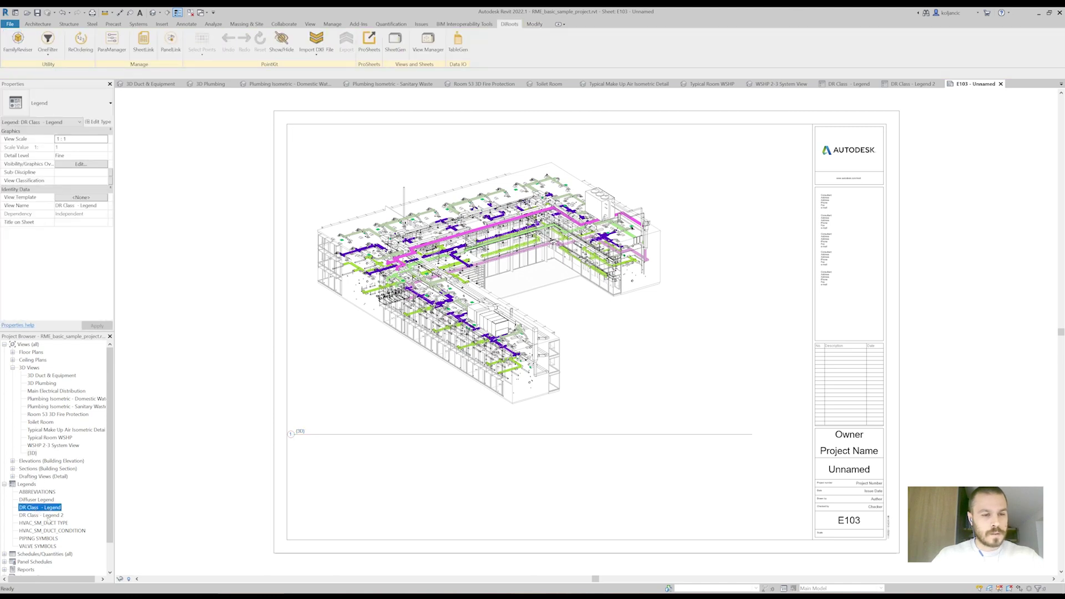
{"action": "left_click", "coordinate": [39, 516]}
{"action": "left_click_drag", "start_coordinate": [40, 518], "coordinate": [718, 411]}
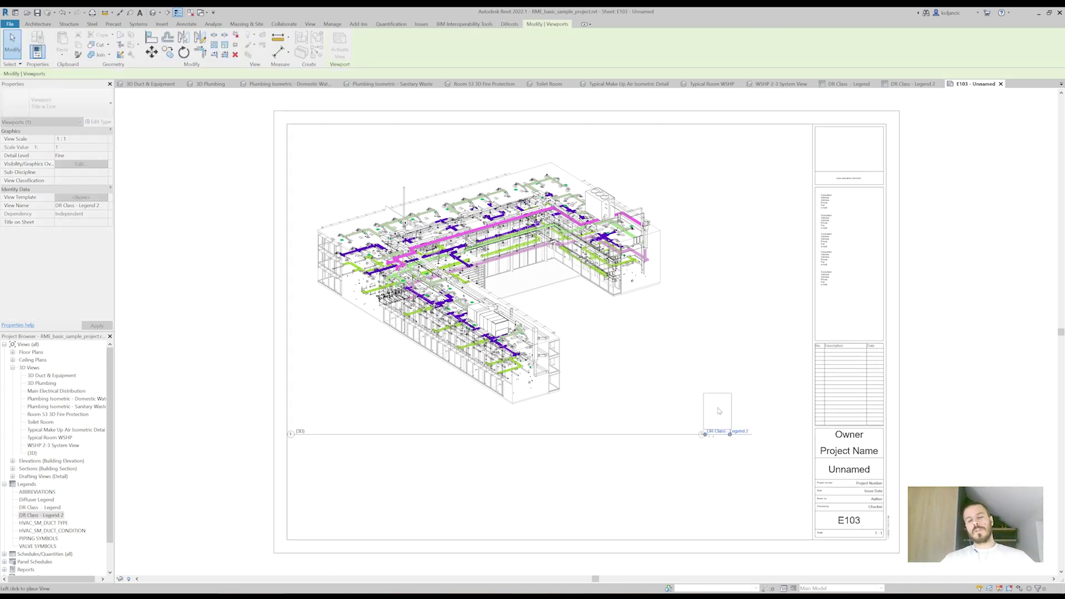
{"action": "left_click", "coordinate": [745, 375]}
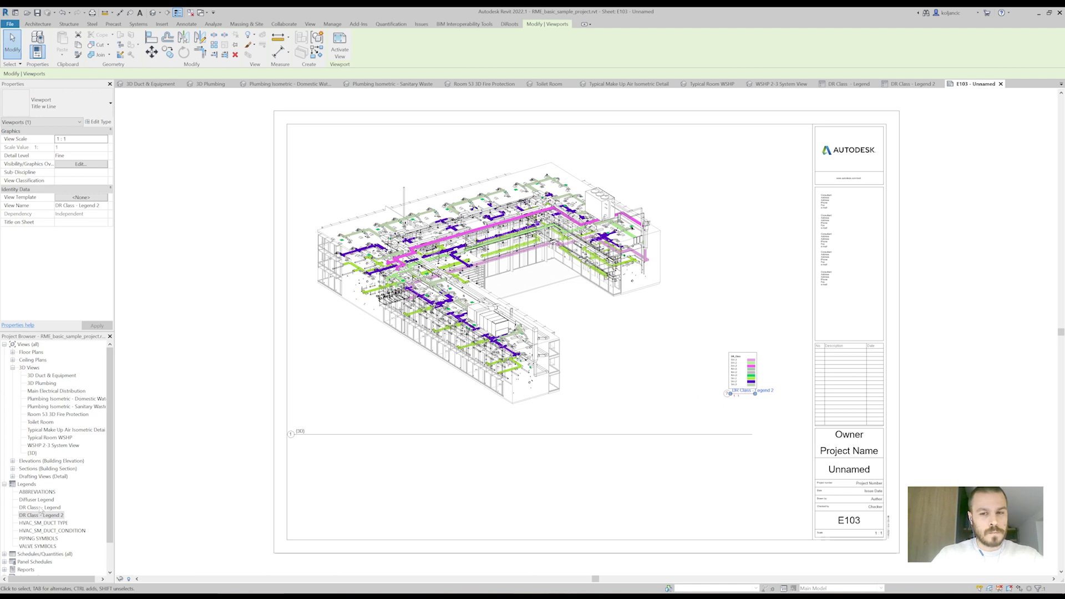
Place the itemized DR Class - Legend in the sheet's lower-left area and inspect it up close
{"action": "left_click", "coordinate": [40, 508]}
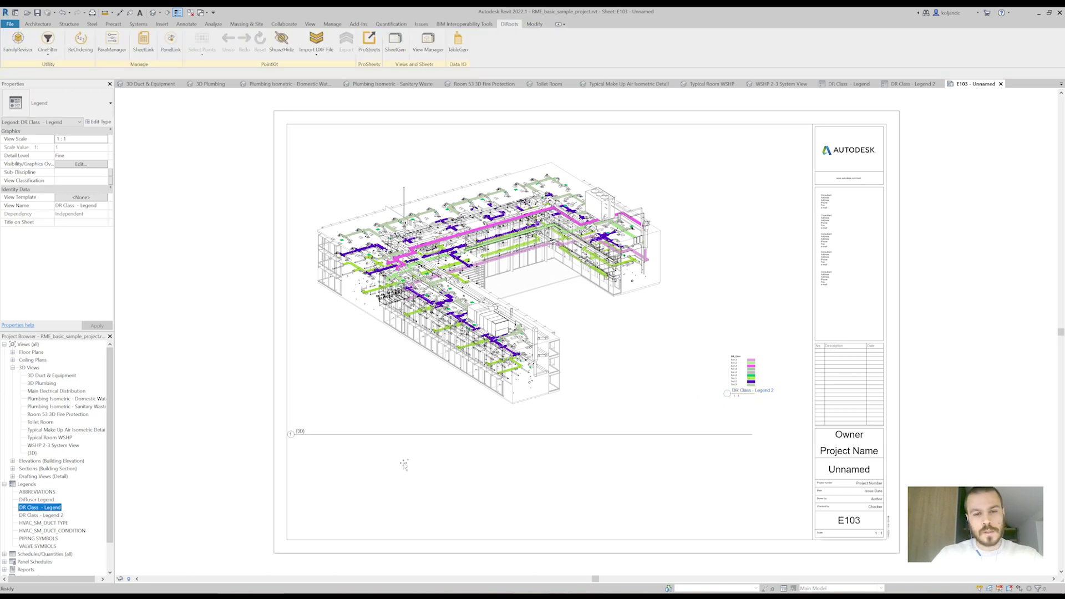
{"action": "left_click_drag", "start_coordinate": [40, 508], "coordinate": [400, 459]}
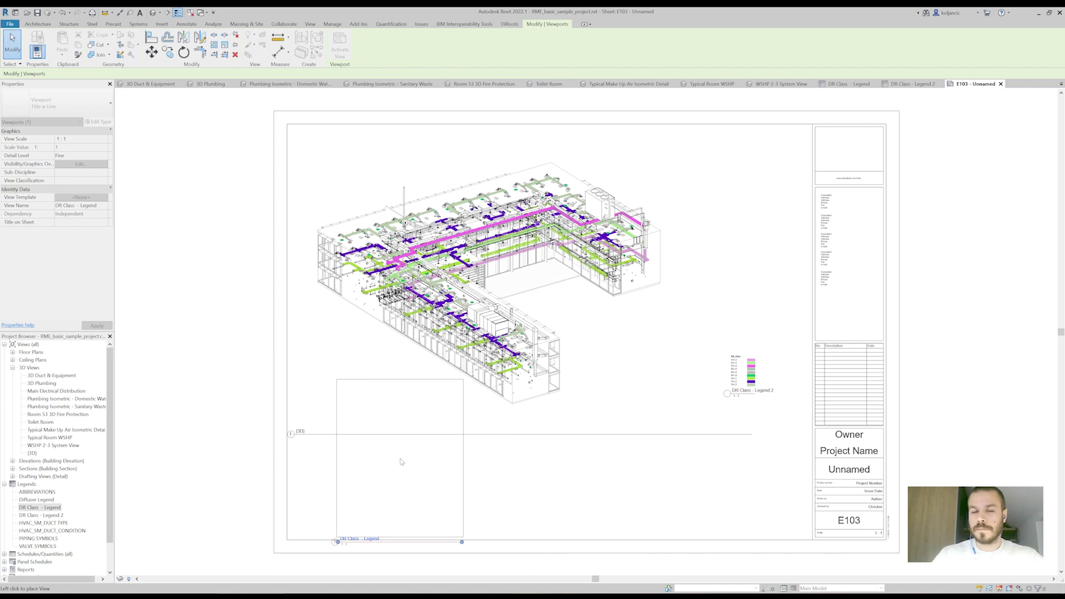
{"action": "left_click", "coordinate": [376, 443]}
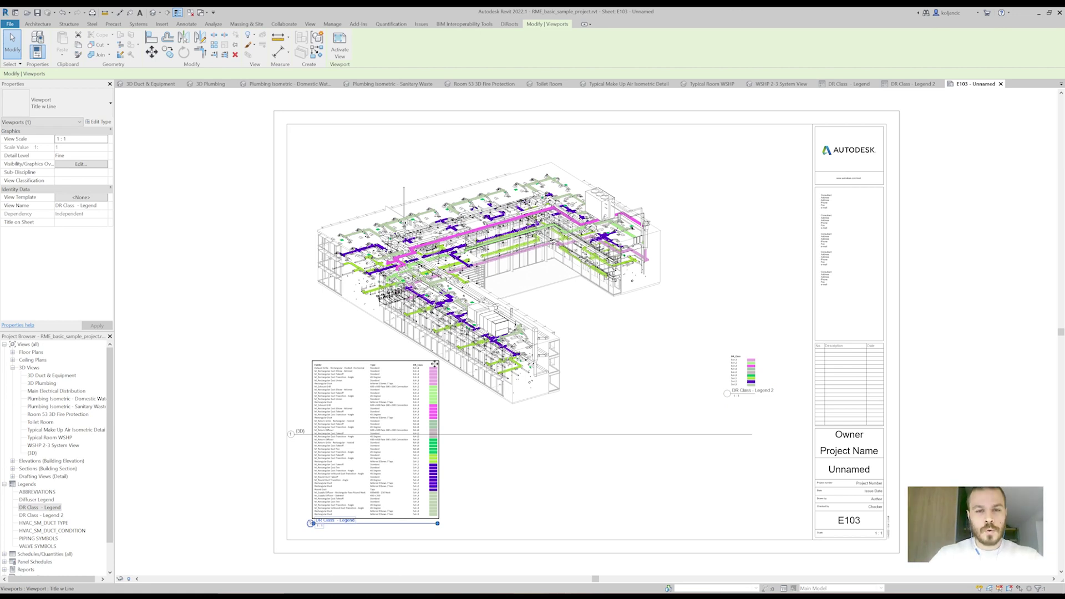
{"action": "scroll", "coordinate": [438, 362], "scroll_direction": "up", "scroll_amount": 3}
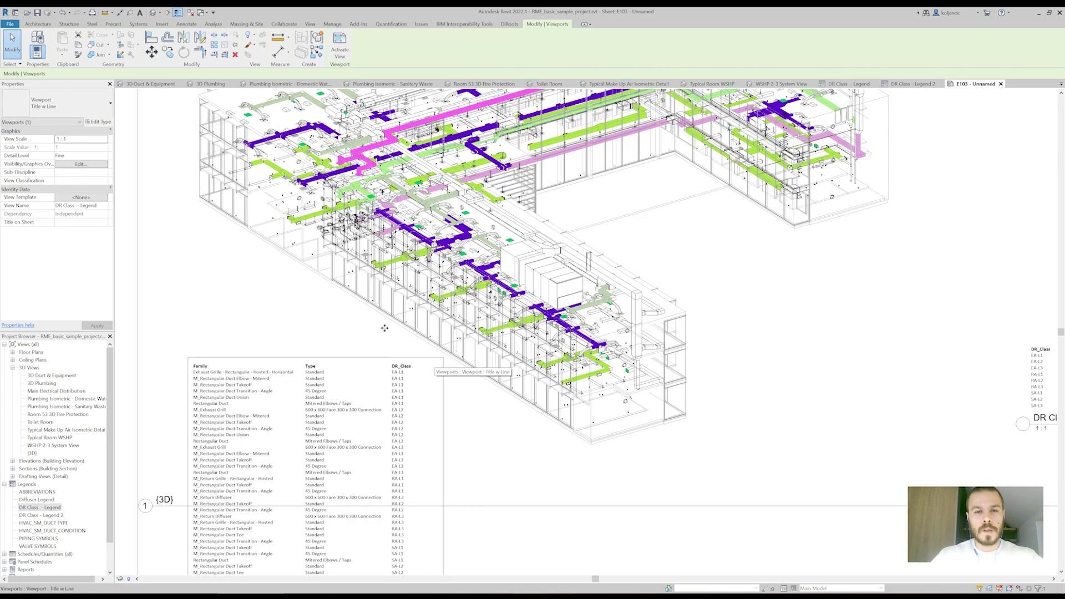
{"action": "scroll", "coordinate": [461, 293], "scroll_direction": "down", "scroll_amount": 5}
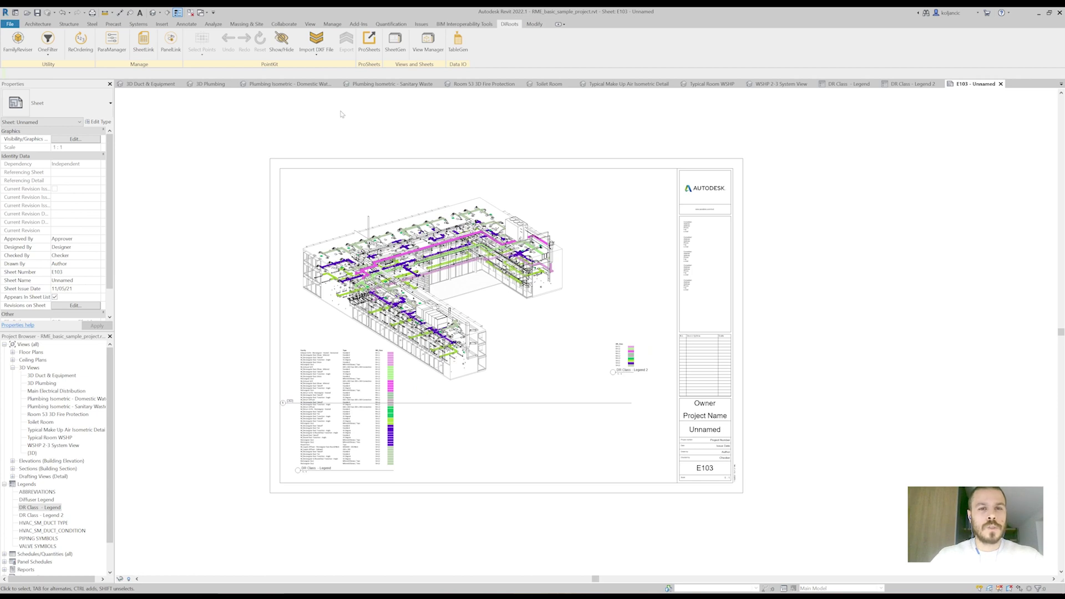
Move DR Class - Legend 2 to the sheet's lower-right corner and the itemized legend to the upper right, beside the title block
{"action": "left_click", "coordinate": [629, 355]}
{"action": "left_click_drag", "start_coordinate": [630, 355], "coordinate": [660, 453]}
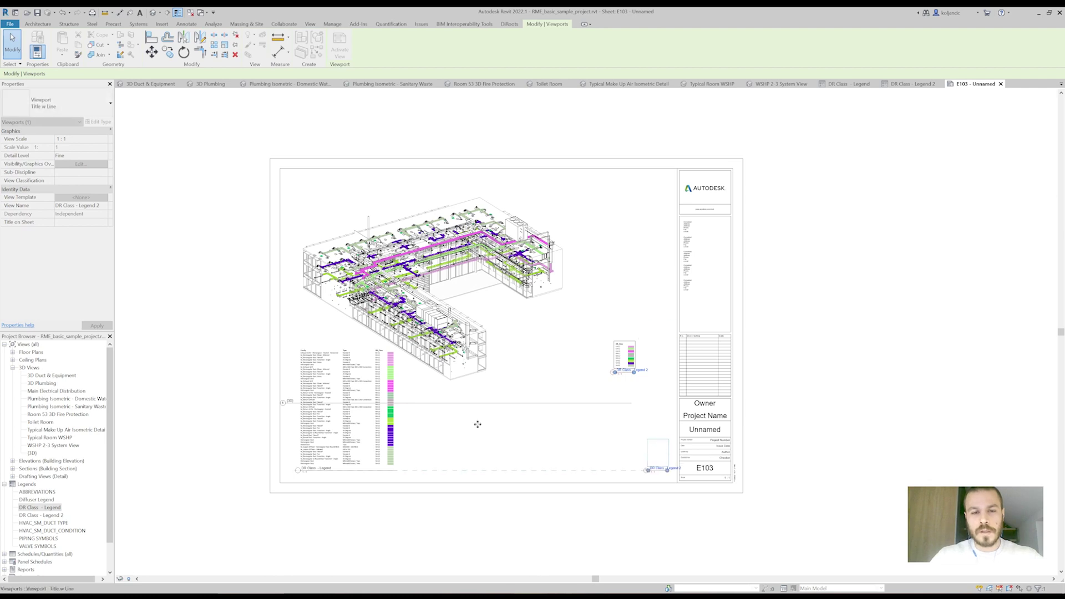
{"action": "left_click", "coordinate": [344, 417]}
{"action": "left_click_drag", "start_coordinate": [344, 419], "coordinate": [597, 255]}
{"action": "left_click", "coordinate": [804, 264]}
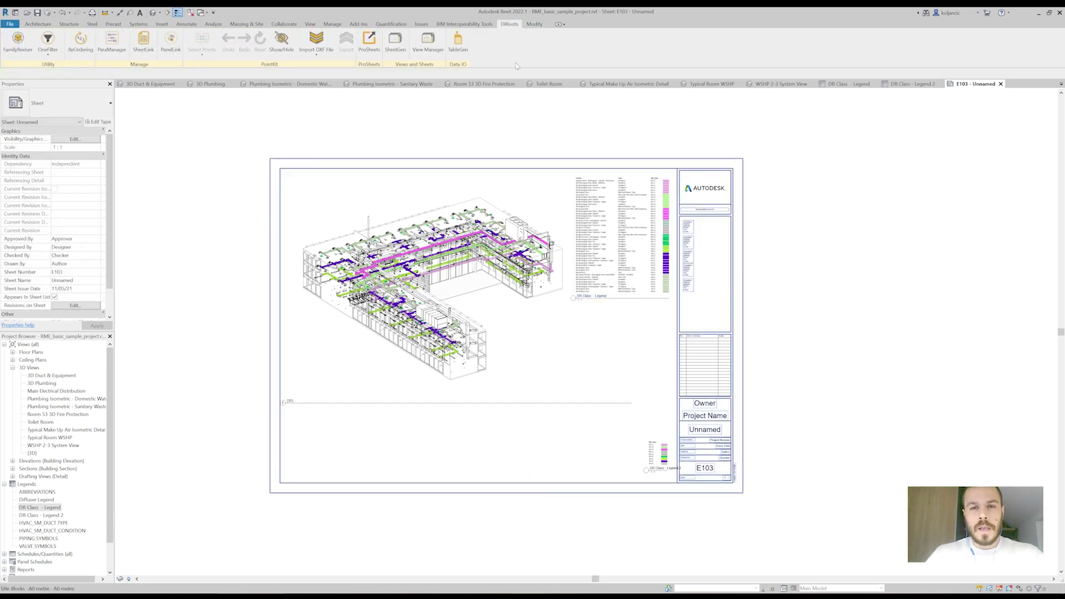
Create three new sheets in SheetGen, using sheet E103 as the template and keeping its legends
{"action": "left_click", "coordinate": [395, 42]}
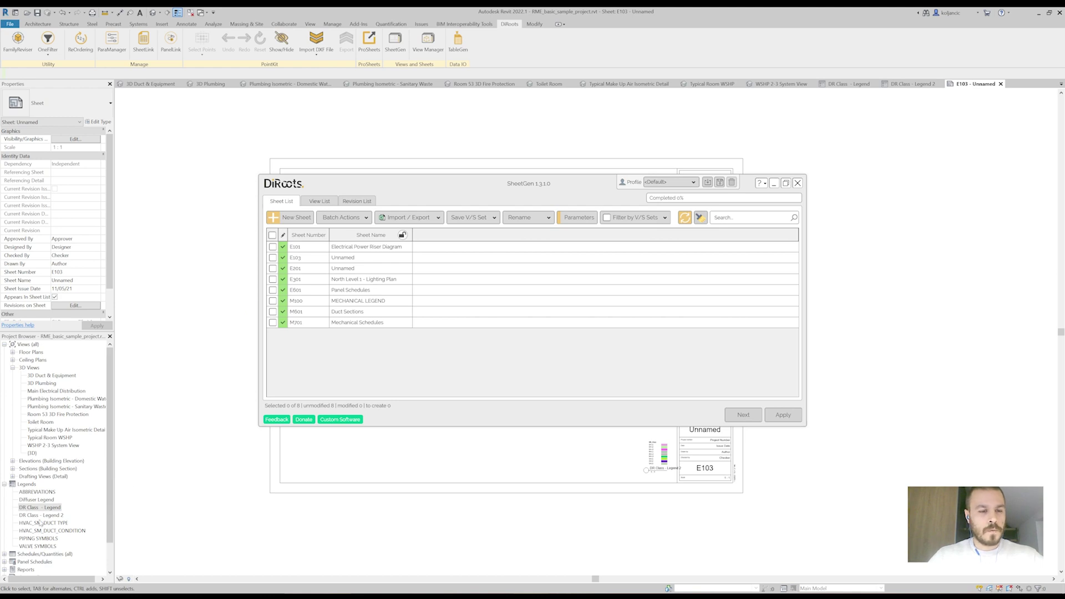
{"action": "scroll", "coordinate": [30, 549], "scroll_direction": "down", "scroll_amount": 2}
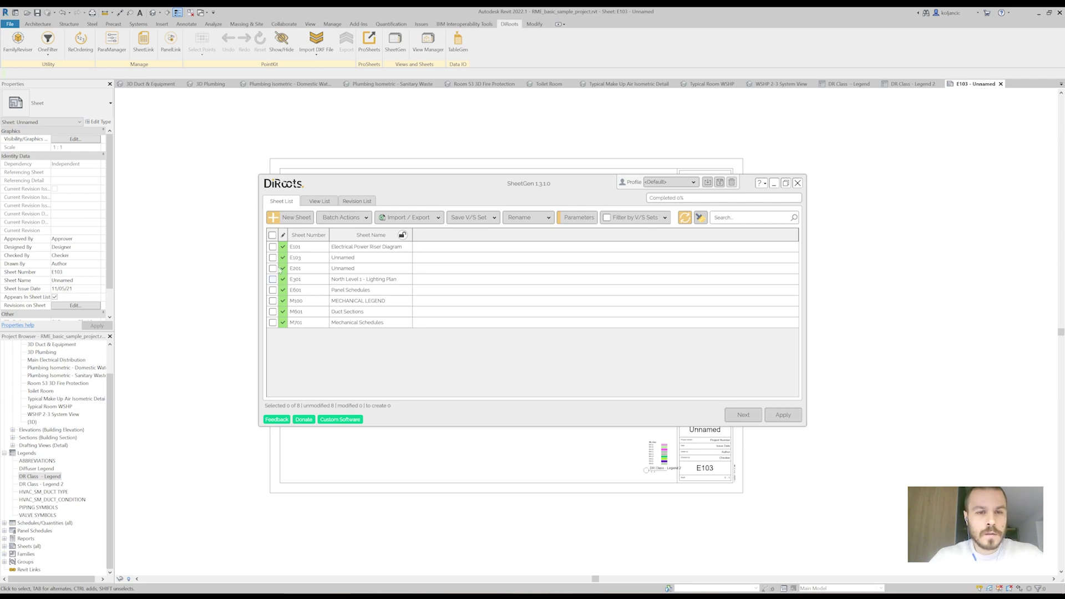
{"action": "left_click", "coordinate": [282, 217]}
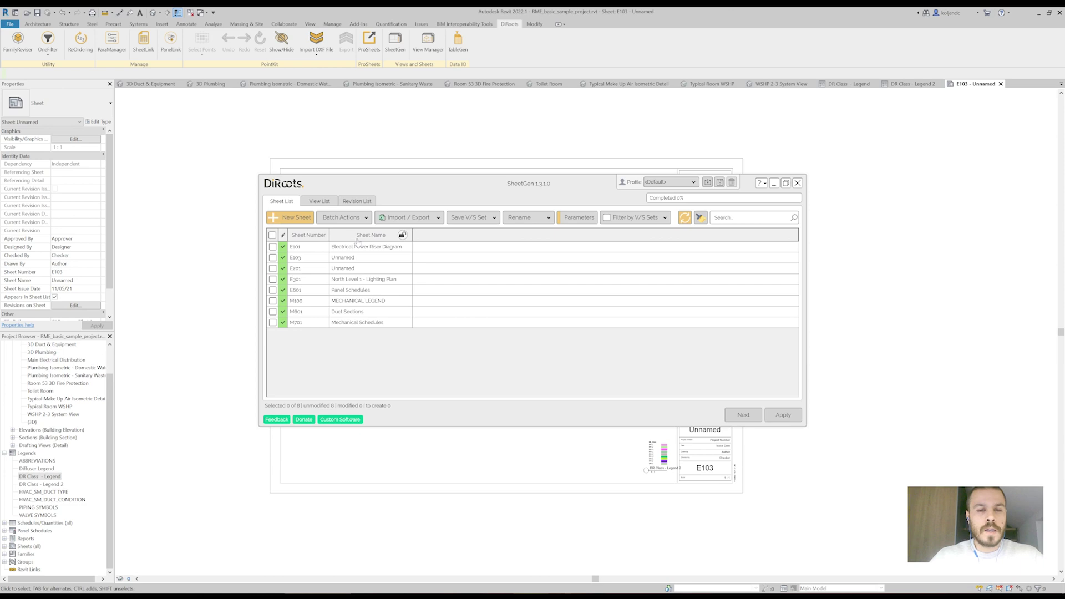
{"action": "left_click", "coordinate": [492, 216]}
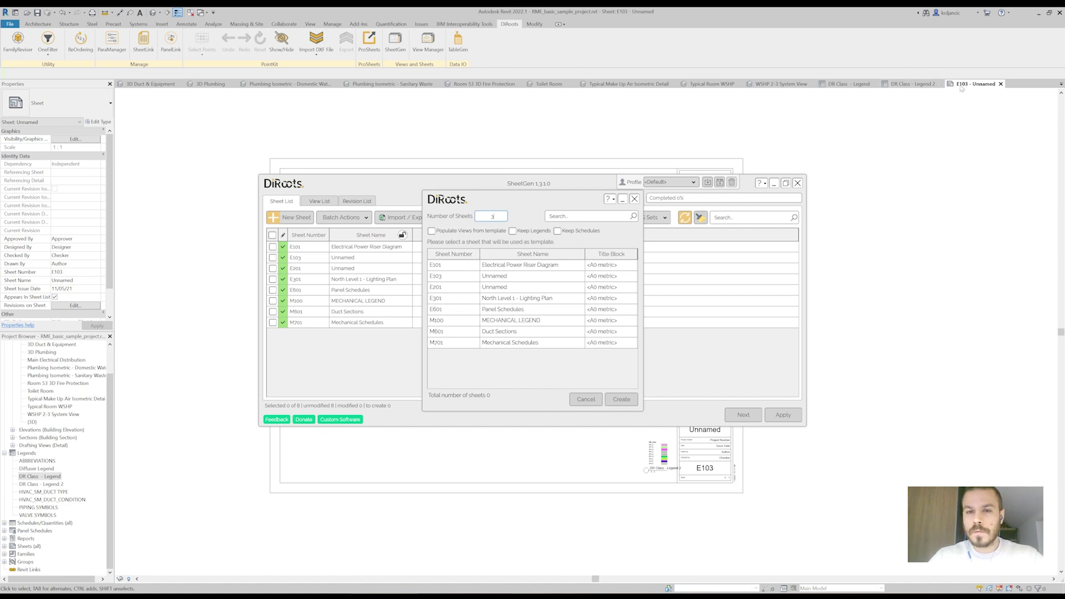
{"action": "left_click", "coordinate": [452, 277]}
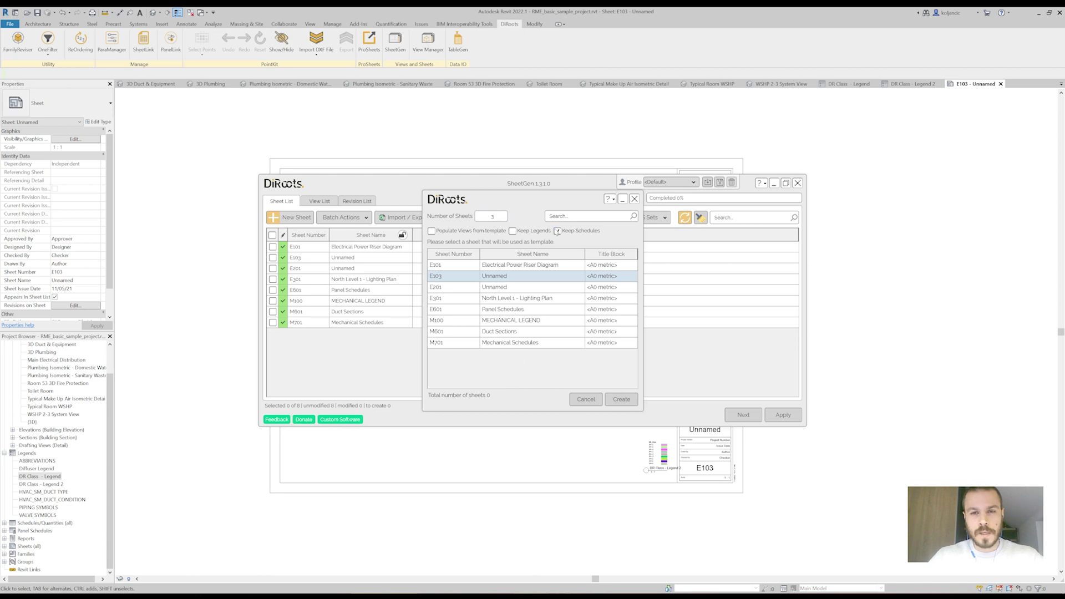
{"action": "left_click", "coordinate": [513, 231]}
{"action": "left_click", "coordinate": [557, 230]}
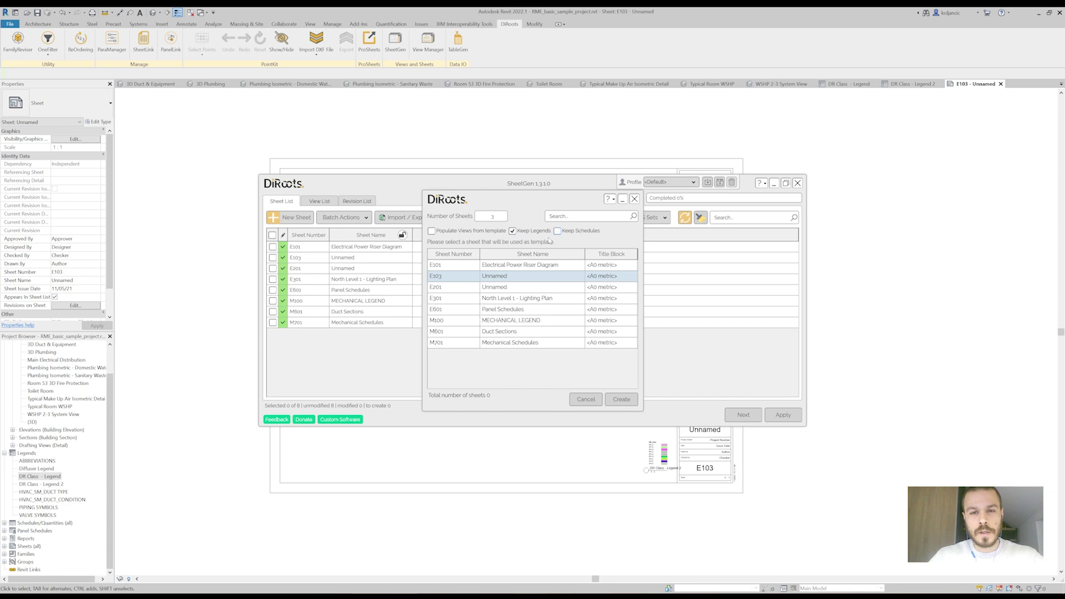
{"action": "left_click", "coordinate": [622, 403]}
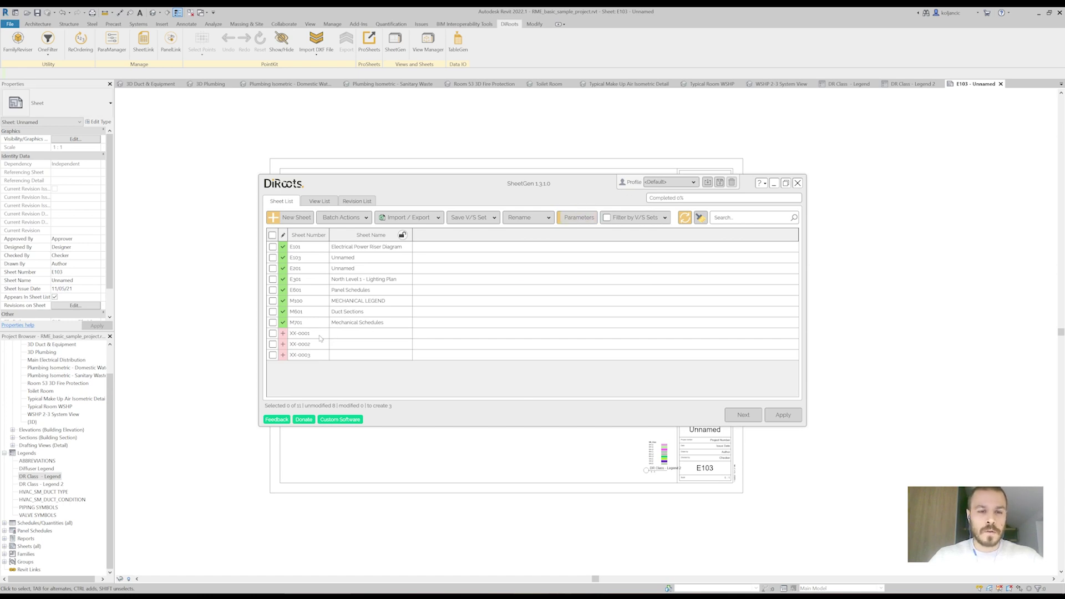
Set the sheet number of the new sheet XX-0001 to E103-01
{"action": "double_click", "coordinate": [320, 335]}
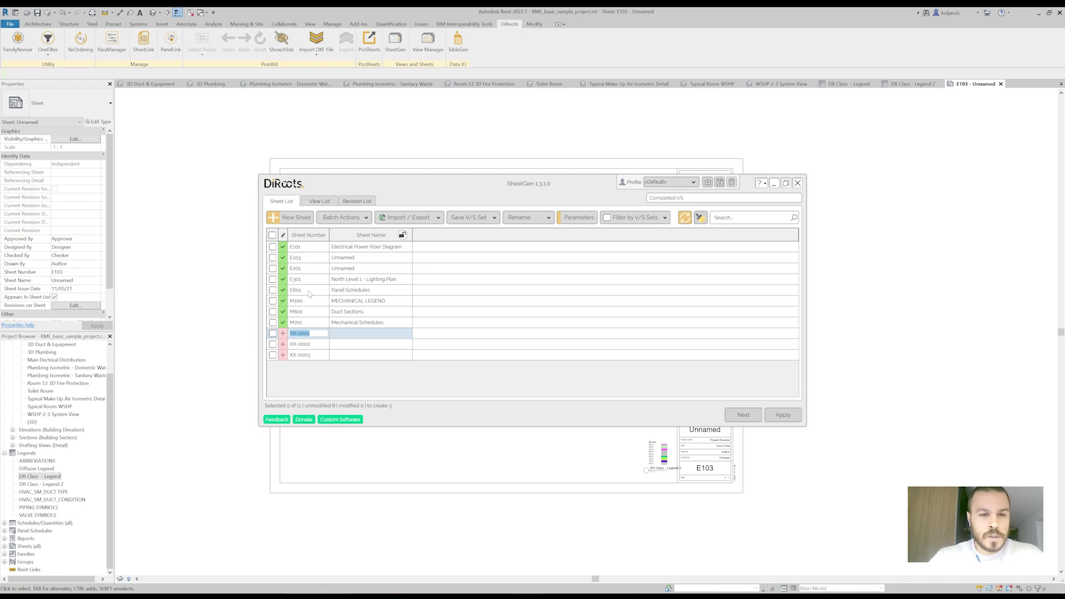
{"action": "double_click", "coordinate": [307, 259]}
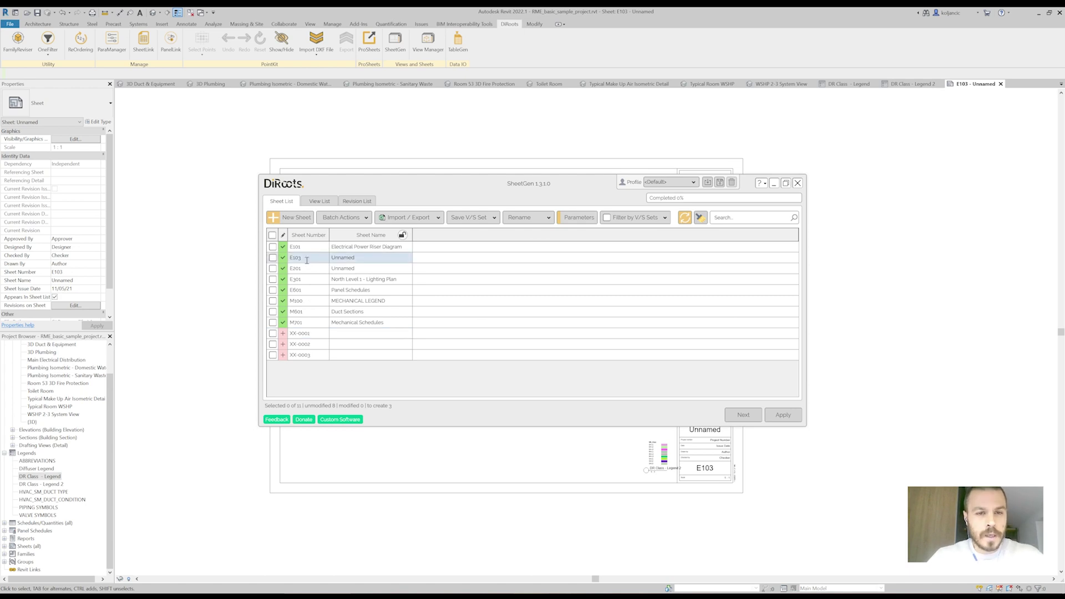
{"action": "double_click", "coordinate": [315, 334]}
{"action": "type", "text": "E103-"}
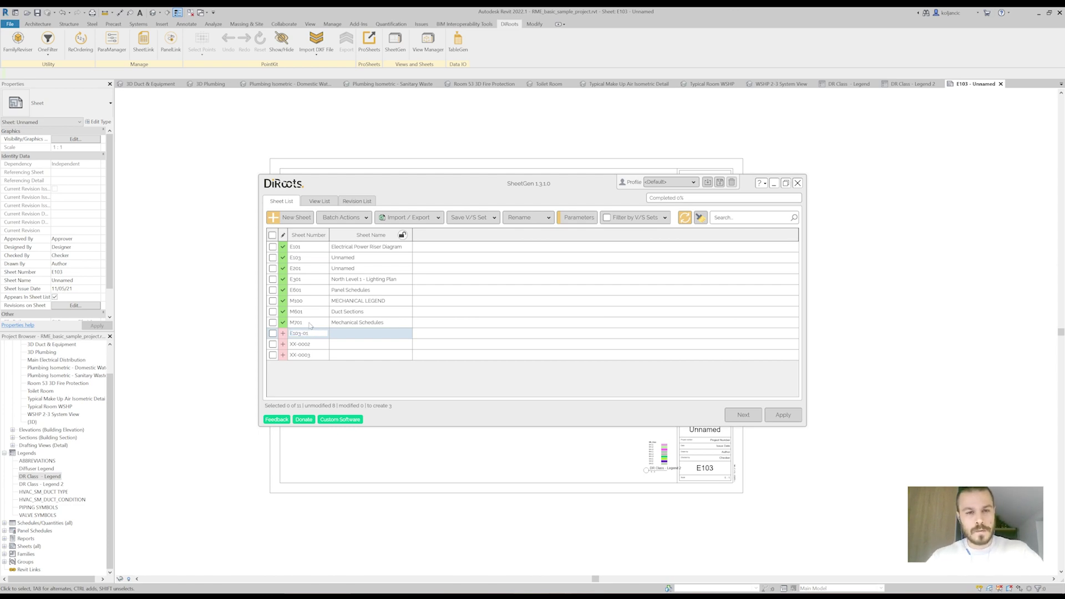
Renumber the remaining new sheets XX-0002 and XX-0003 as E103-02 and E103-03
{"action": "double_click", "coordinate": [319, 344]}
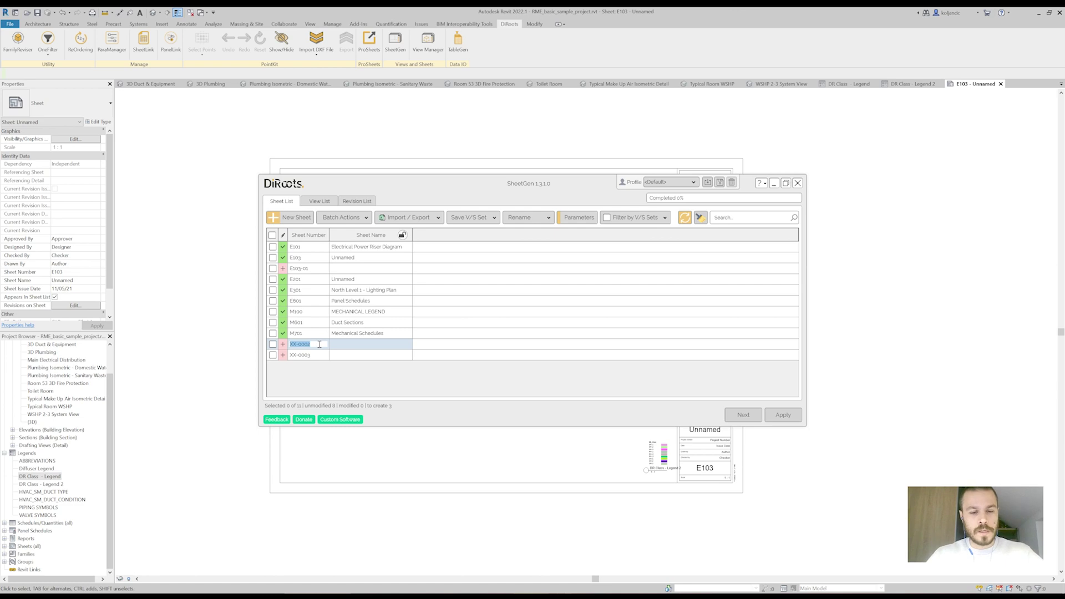
{"action": "type", "text": "E103-02"}
{"action": "key", "text": "Return"}
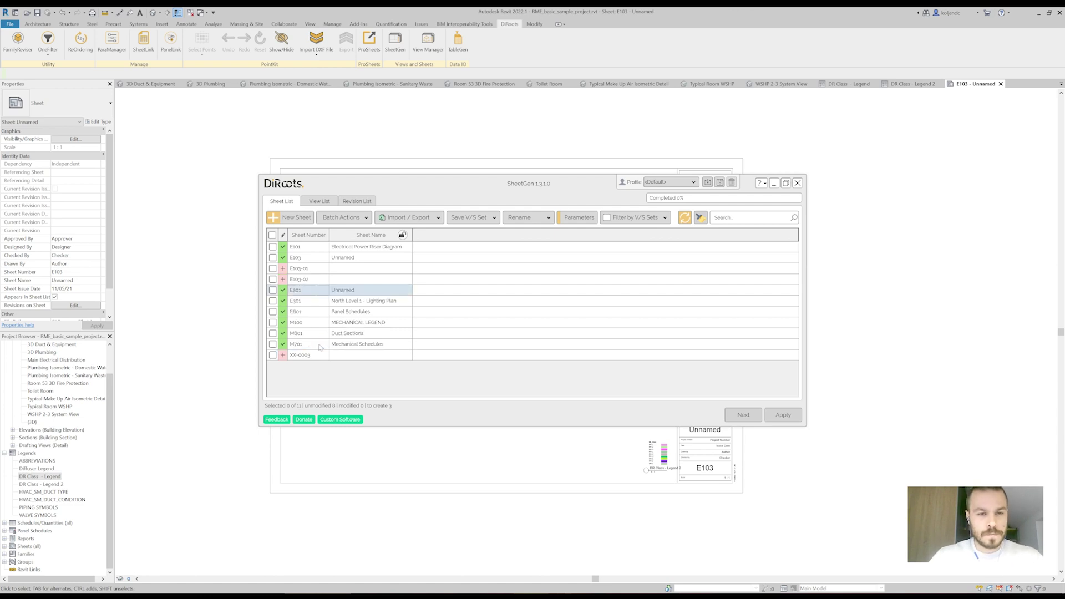
{"action": "double_click", "coordinate": [319, 356]}
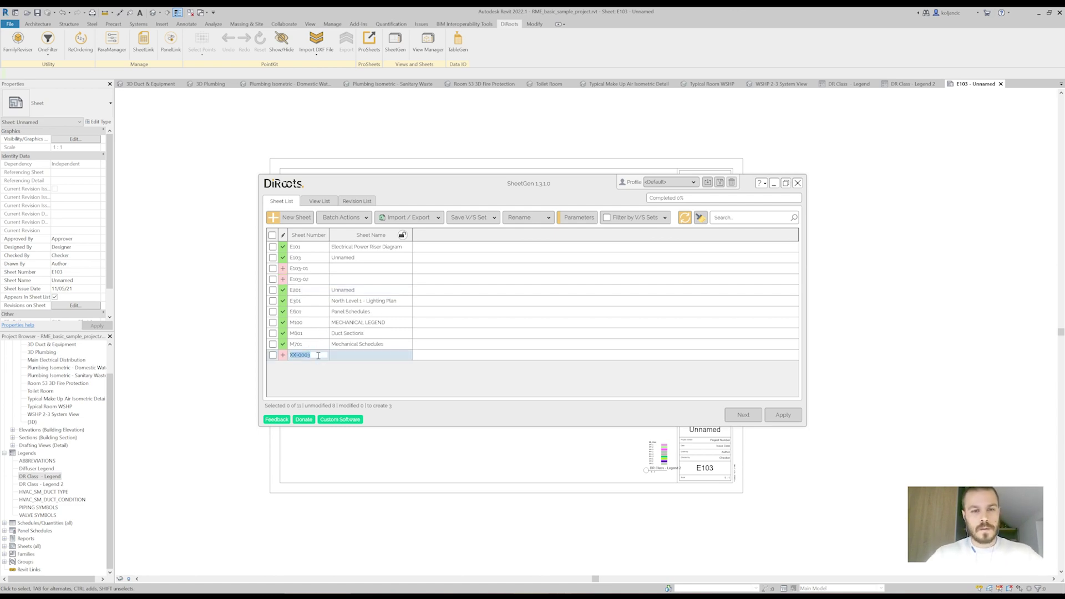
{"action": "type", "text": "E103-01"}
{"action": "type", "text": "3"}
{"action": "key", "text": "Return"}
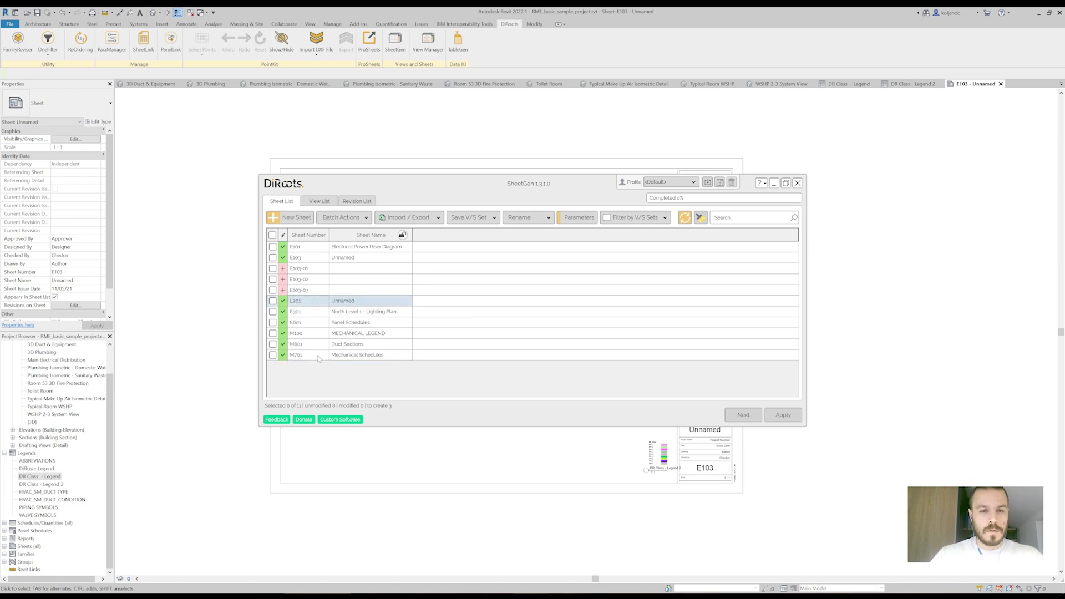
Hide the existing sheets in SheetGen's view list and assign the 3D Duct & Equipment view to View 01 of sheet E103-01
{"action": "left_click", "coordinate": [316, 202]}
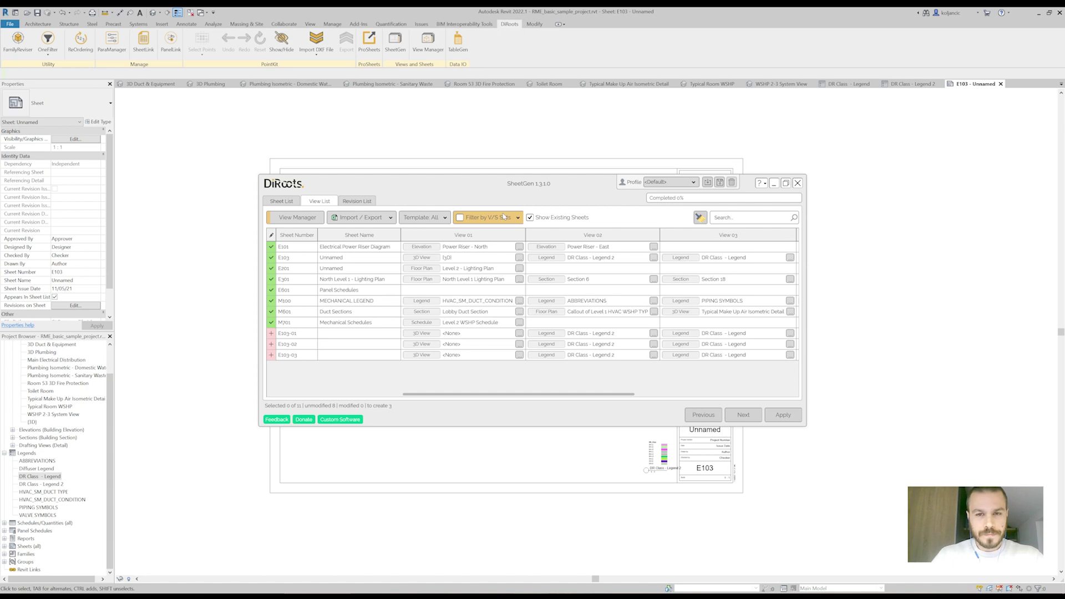
{"action": "left_click", "coordinate": [534, 219]}
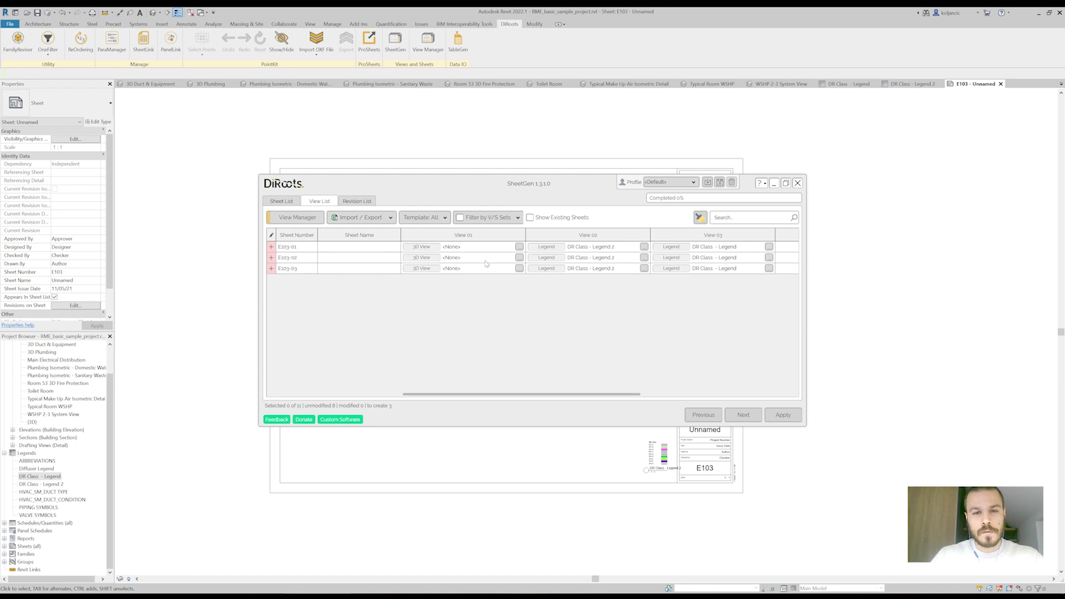
{"action": "left_click", "coordinate": [519, 248]}
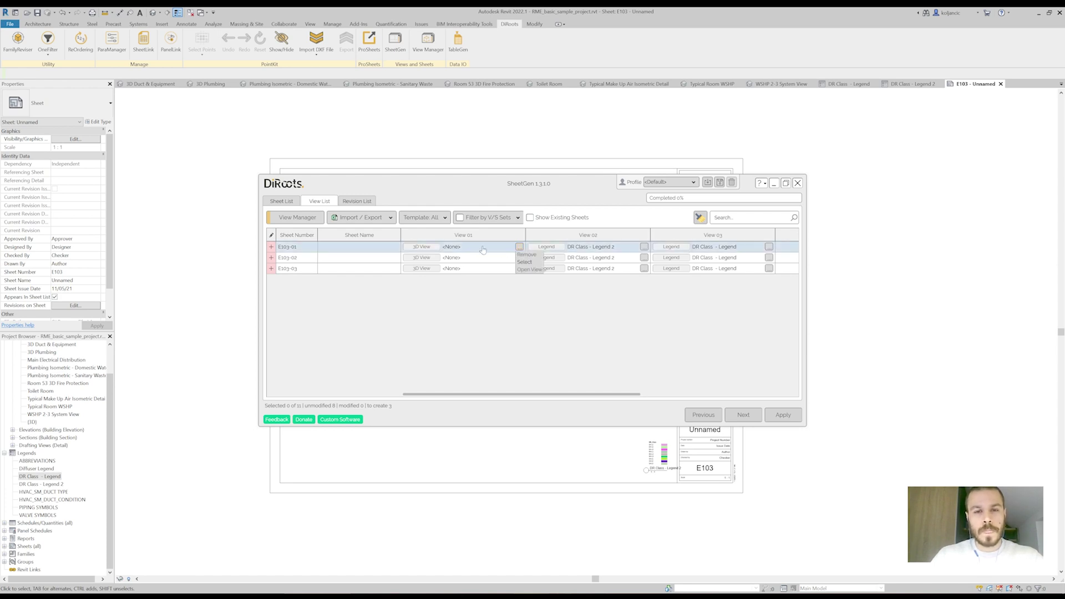
{"action": "left_click", "coordinate": [525, 262]}
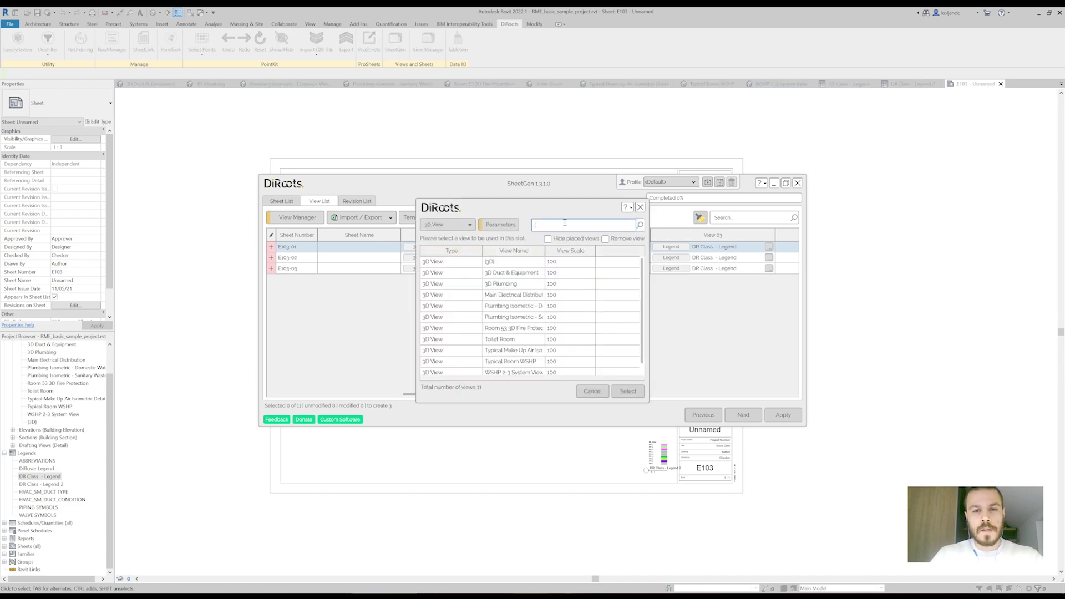
{"action": "left_click", "coordinate": [456, 227]}
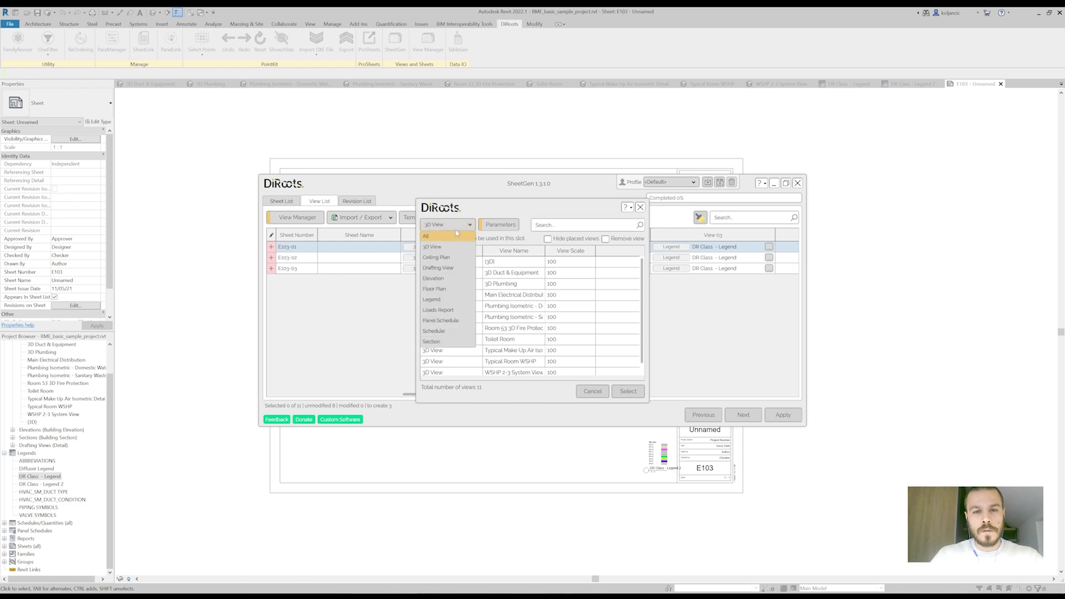
{"action": "left_click", "coordinate": [427, 236]}
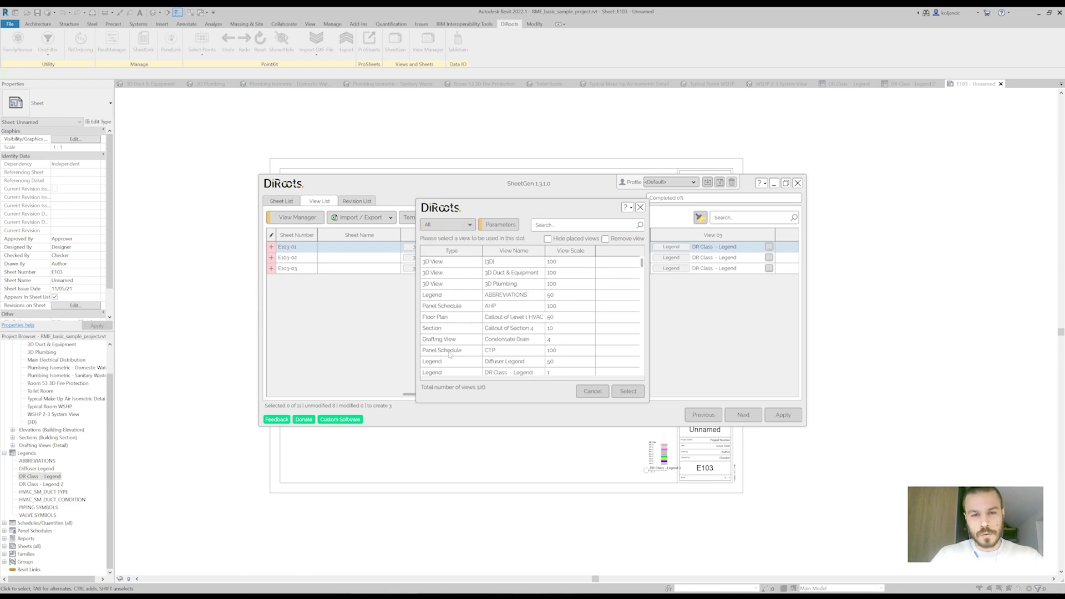
{"action": "left_click", "coordinate": [447, 225]}
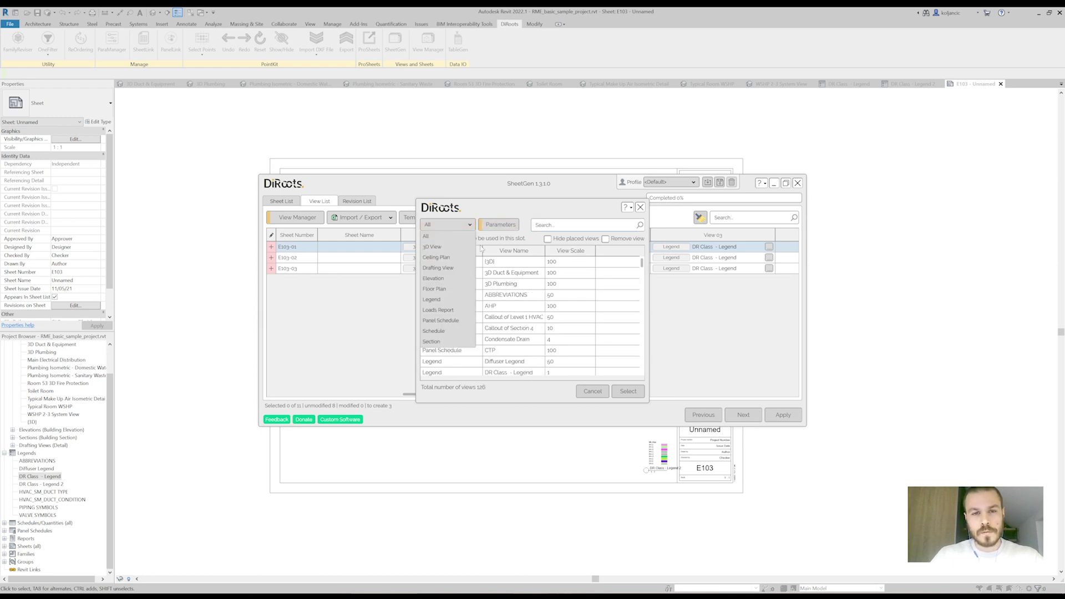
{"action": "left_click", "coordinate": [443, 247]}
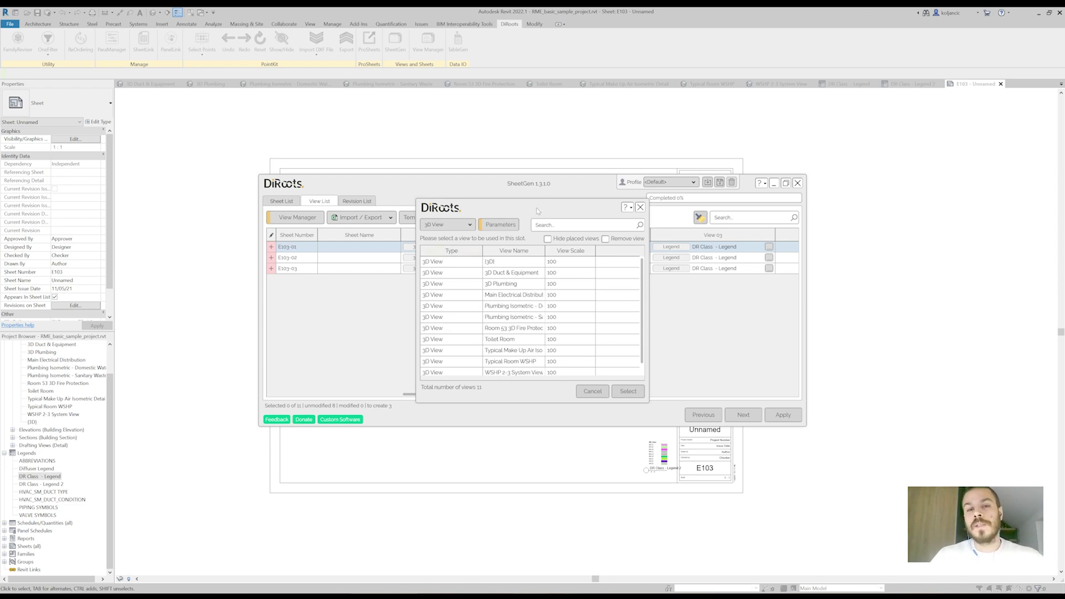
{"action": "double_click", "coordinate": [471, 274]}
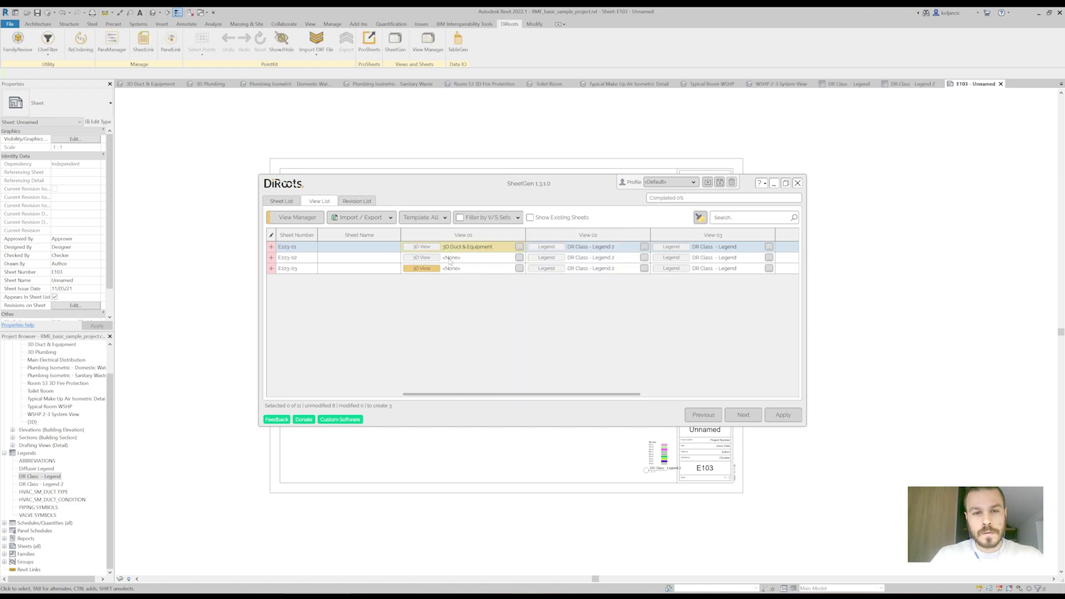
Assign the 3D Plumbing view to View 01 of sheets E103-02 and E103-03, and apply the sheet changes to the project
{"action": "left_click", "coordinate": [524, 260]}
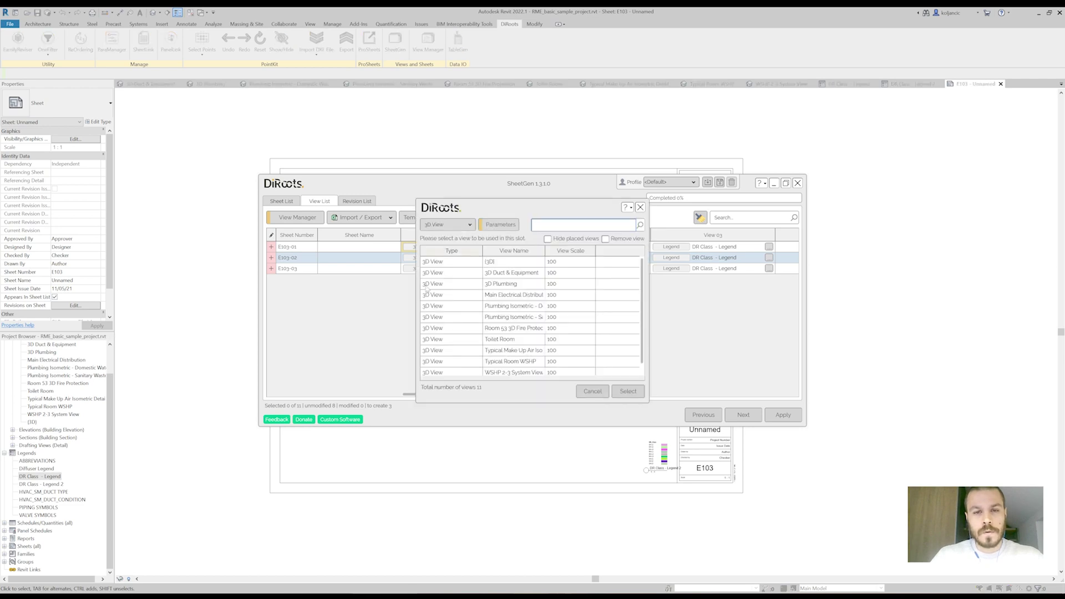
{"action": "double_click", "coordinate": [456, 284]}
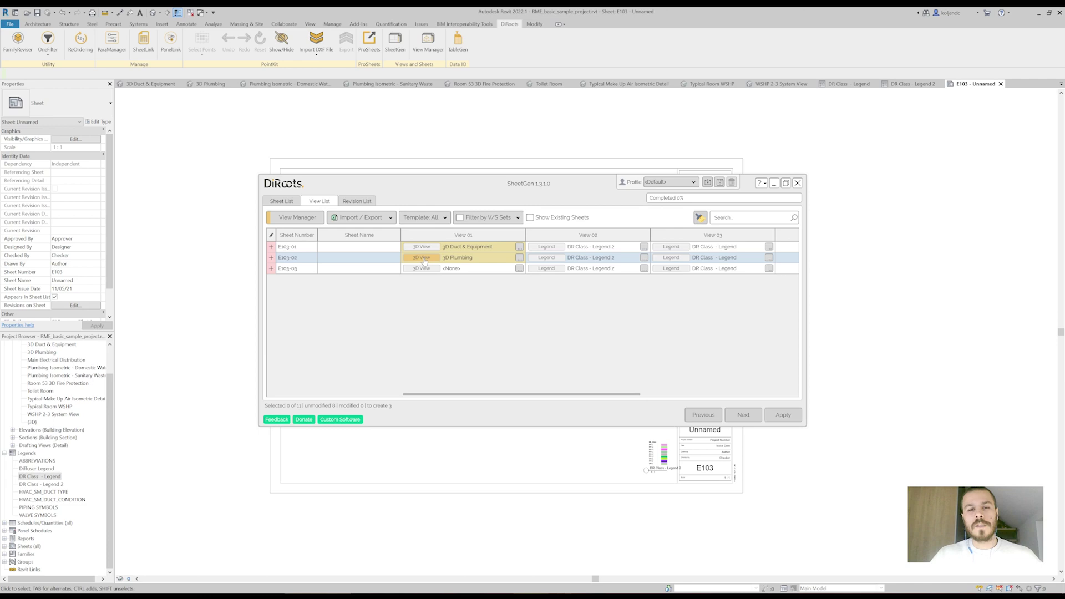
{"action": "left_click_drag", "start_coordinate": [428, 261], "coordinate": [428, 270]}
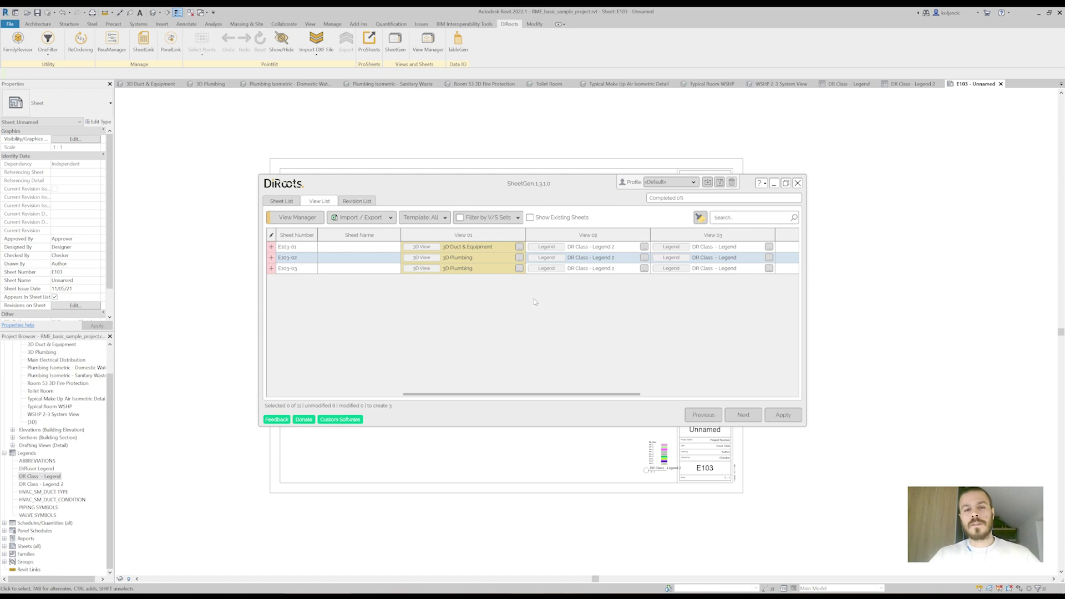
{"action": "left_click", "coordinate": [782, 415]}
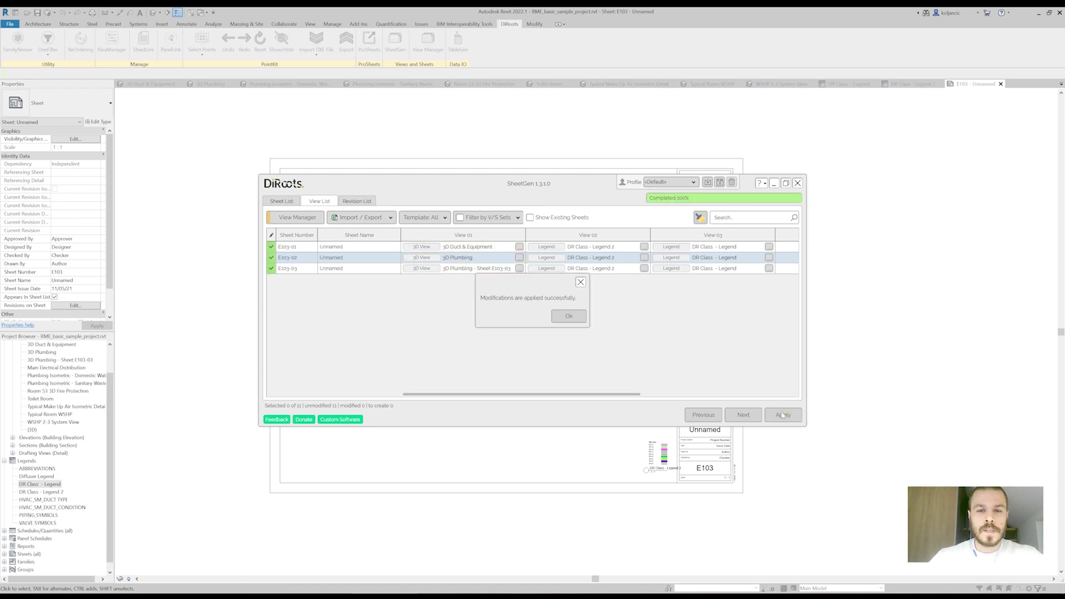
{"action": "left_click", "coordinate": [569, 316]}
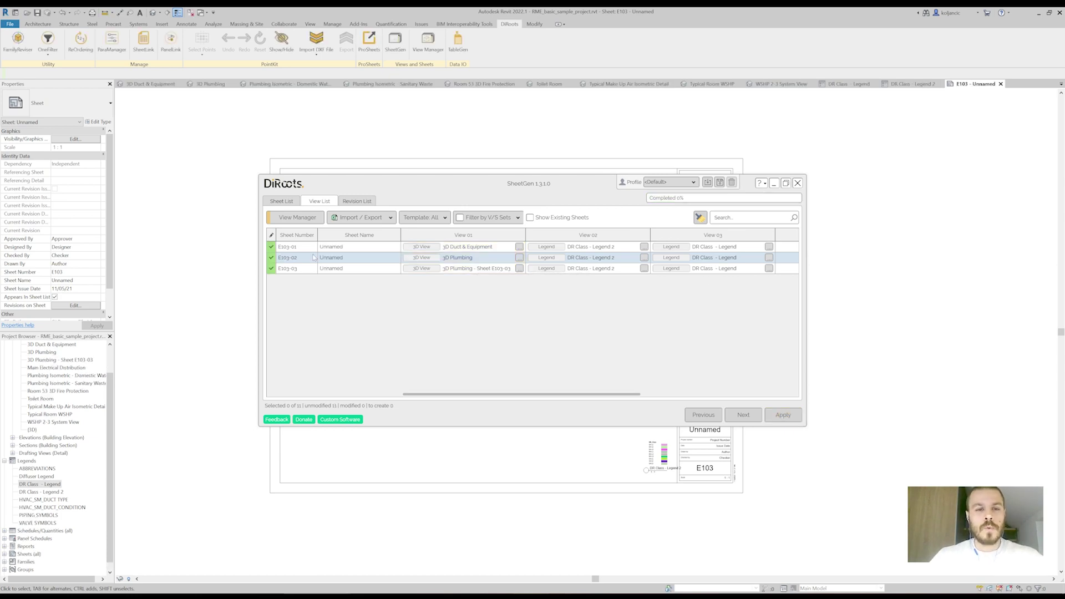
Open sheets E103-01, E103-02 and E103-03 together from the SheetGen list and close SheetGen
{"action": "left_click", "coordinate": [305, 247]}
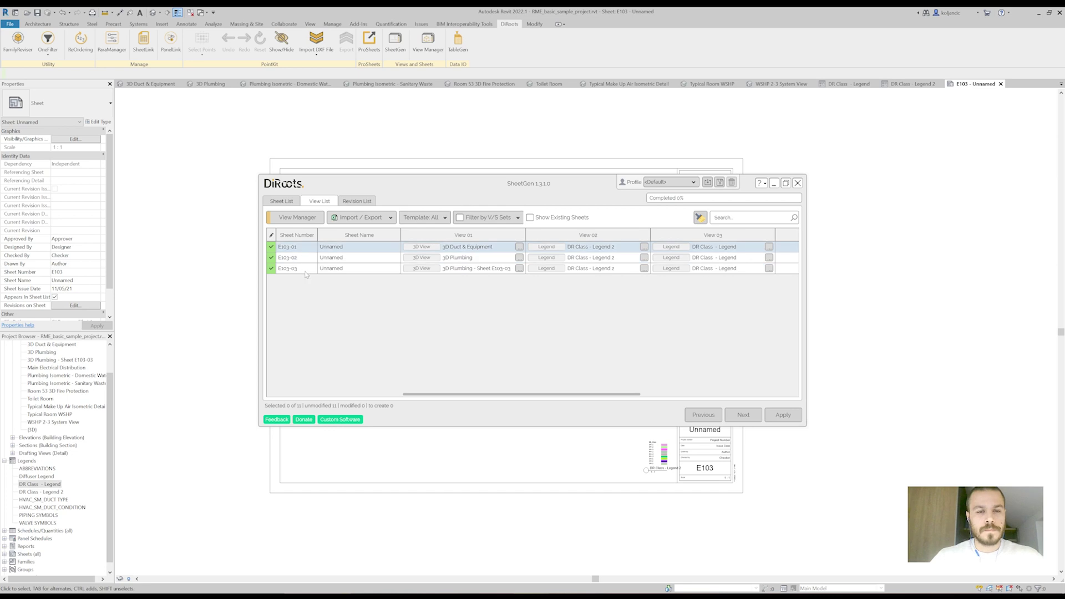
{"action": "left_click", "coordinate": [305, 269], "text": "shift"}
{"action": "right_click", "coordinate": [302, 257]}
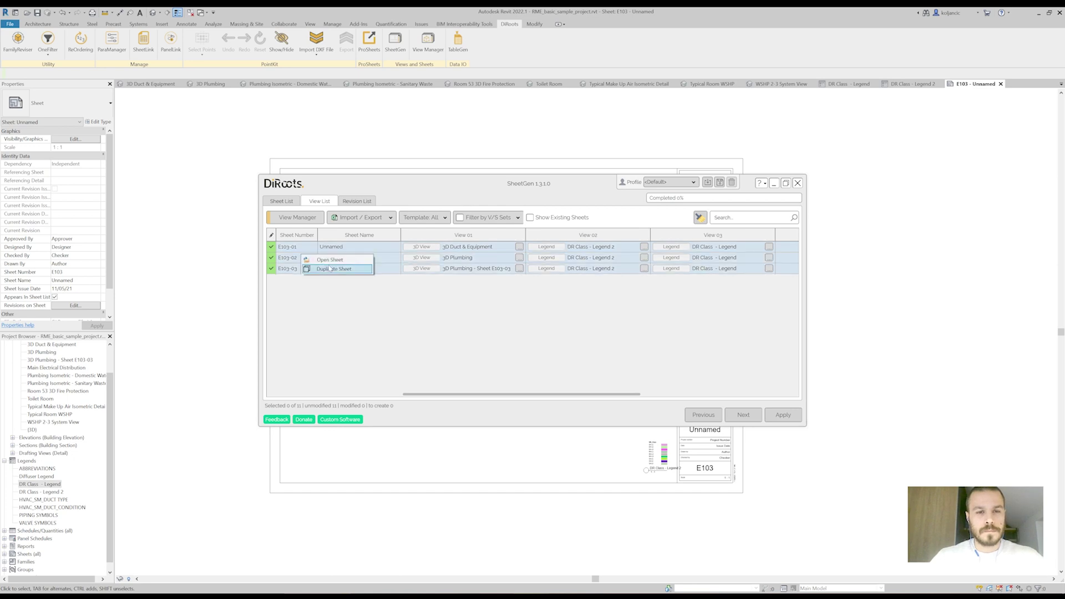
{"action": "left_click", "coordinate": [331, 259]}
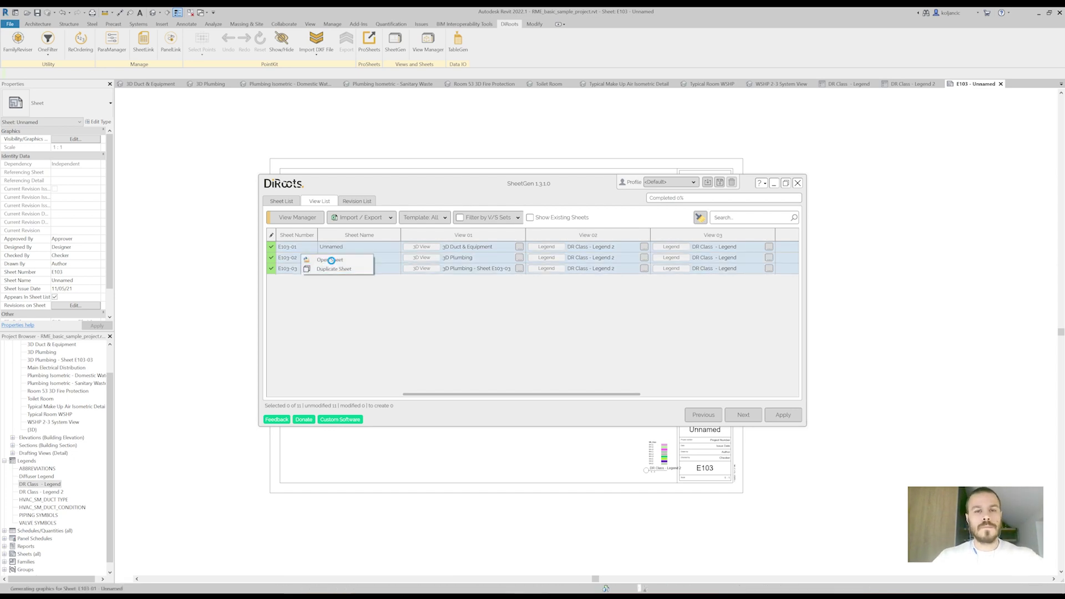
{"action": "left_click", "coordinate": [797, 183]}
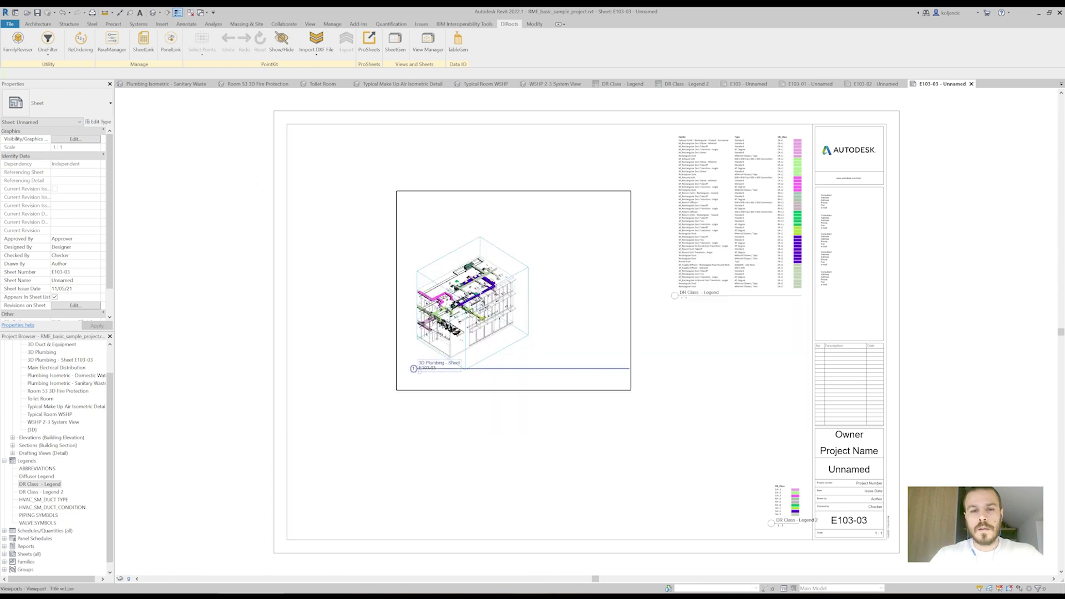
Review the generated sheets E103-02 and E103-01, and select the 3D Duct & Equipment viewport on E103-01
{"action": "left_click", "coordinate": [882, 84]}
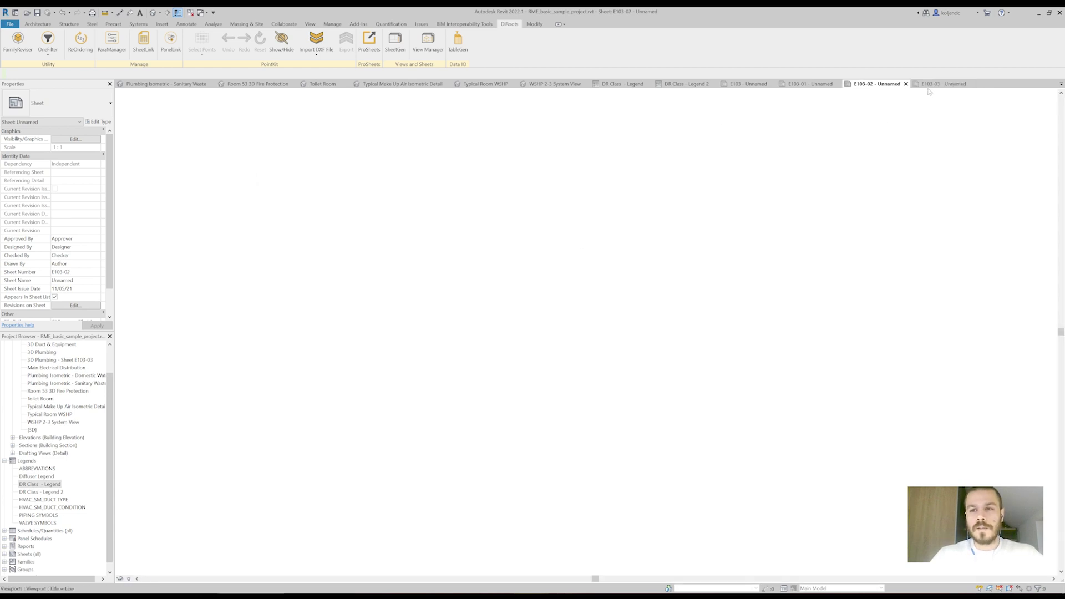
{"action": "left_click", "coordinate": [810, 84]}
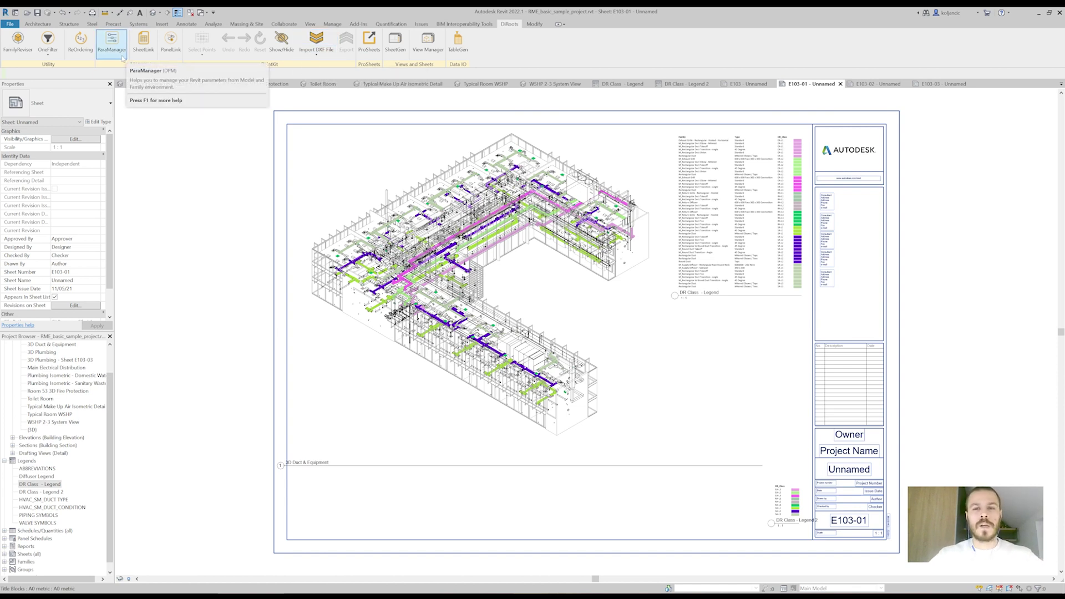
{"action": "left_click", "coordinate": [542, 339]}
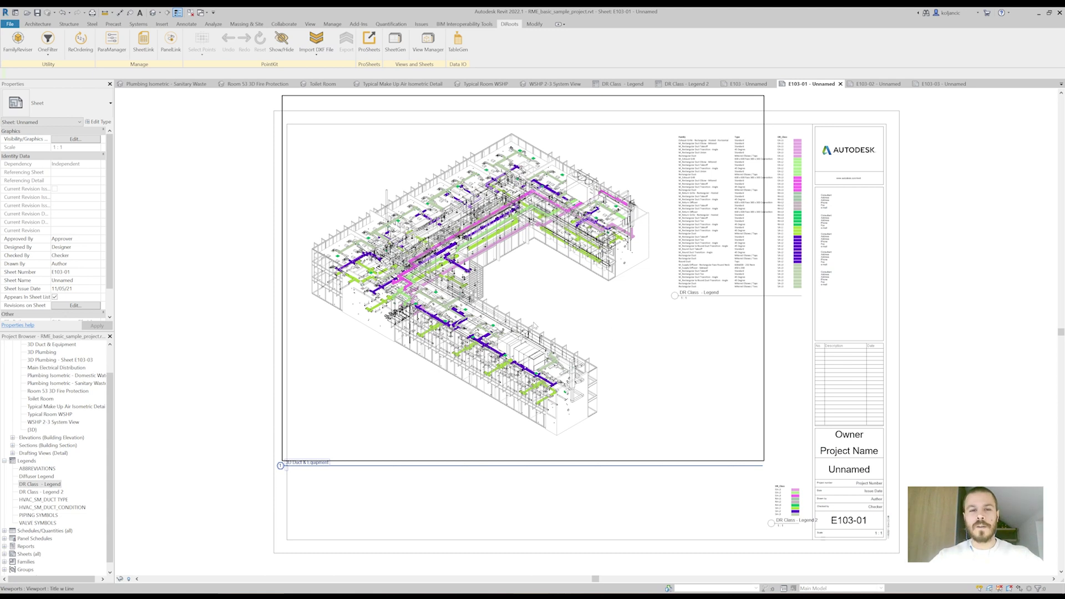